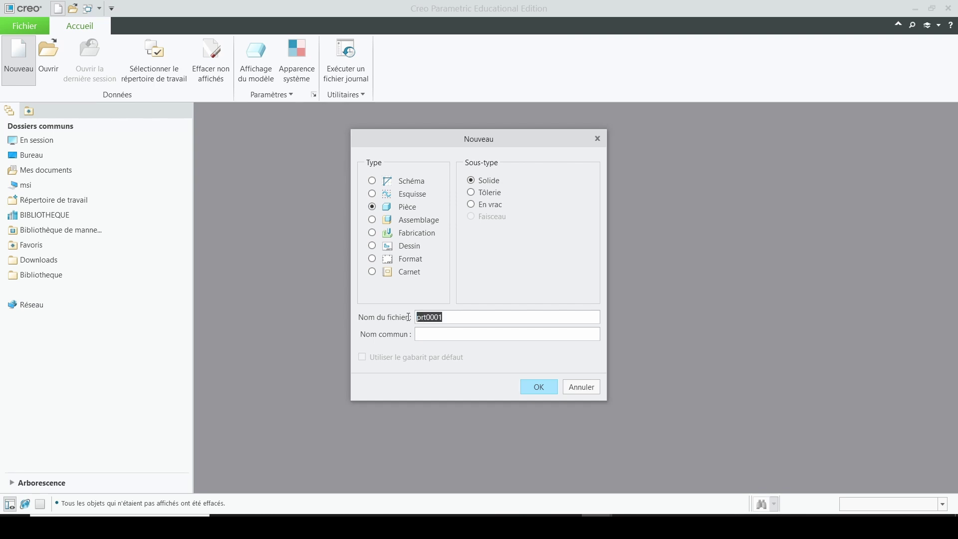
Create a new solid part named levier from the piece_3plans template.
{"action": "type", "text": "levier"}
{"action": "key", "text": "Return"}
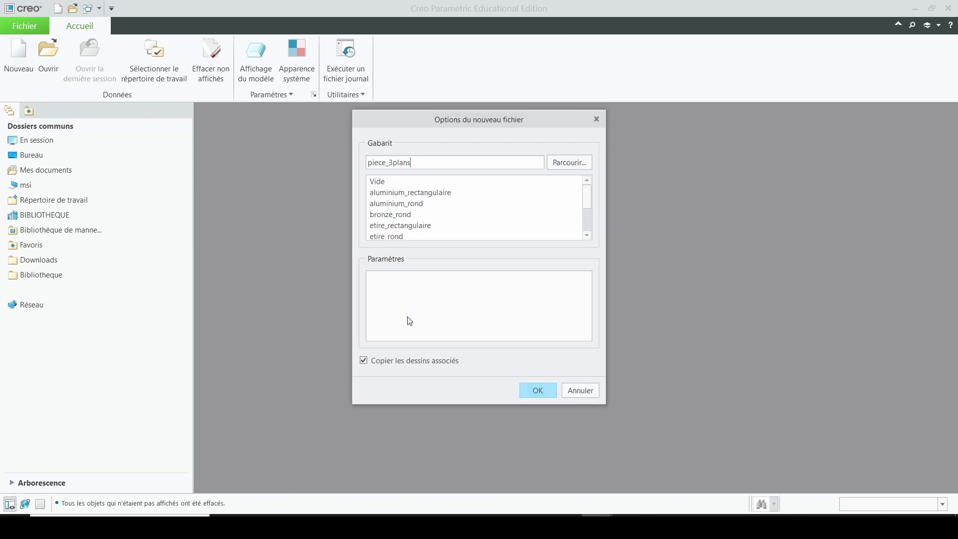
{"action": "left_click", "coordinate": [538, 390]}
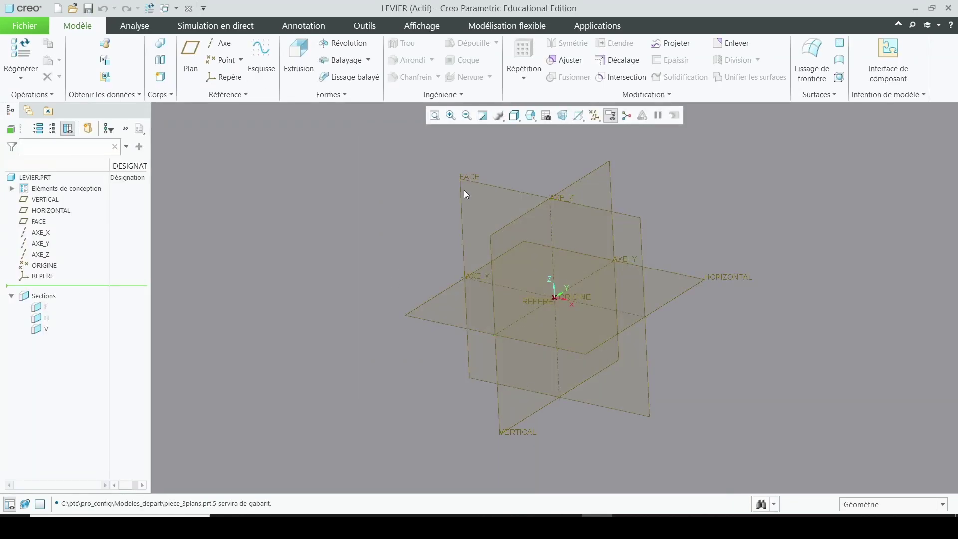
Start an extrusion on the FACE plane and sketch a center rectangle about 152 mm high, centred on the origin.
{"action": "left_click", "coordinate": [480, 181]}
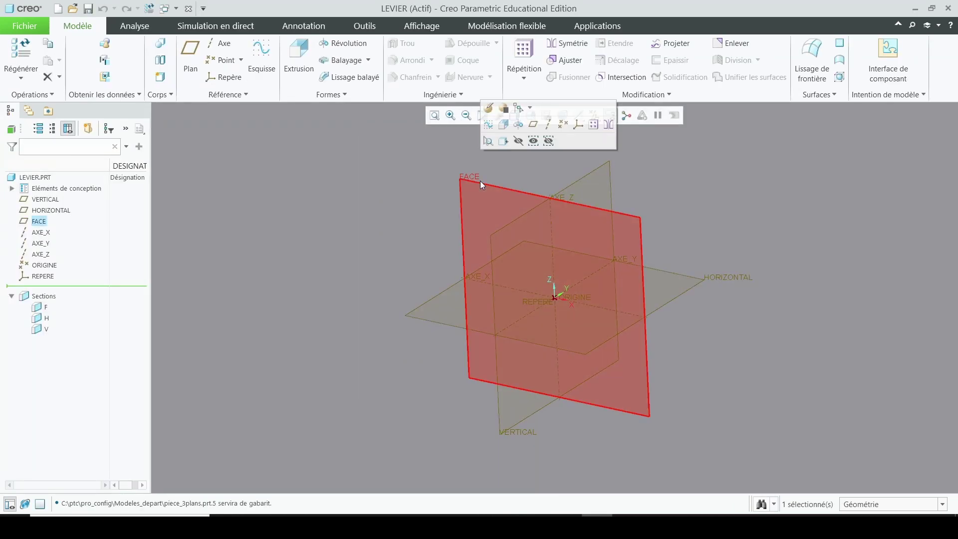
{"action": "left_click", "coordinate": [294, 67]}
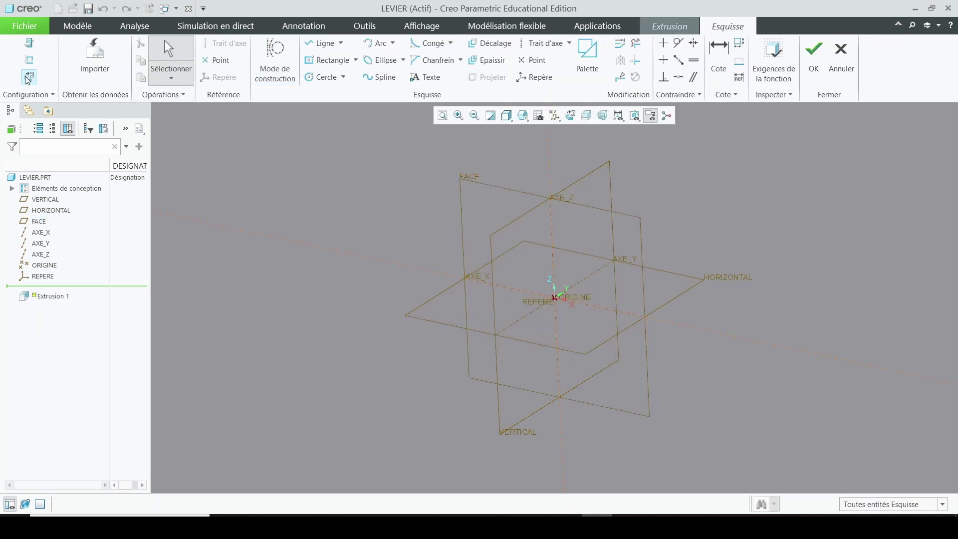
{"action": "left_click", "coordinate": [29, 77]}
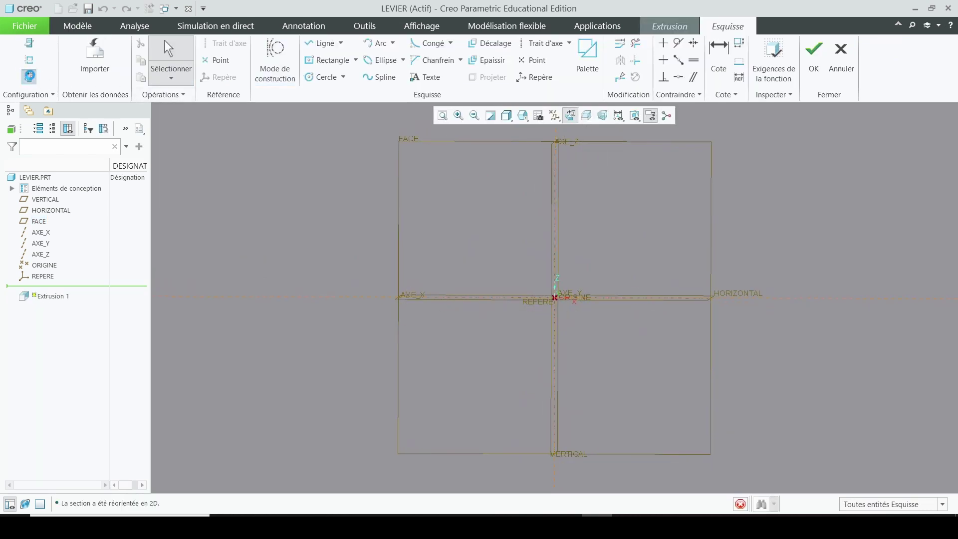
{"action": "left_click", "coordinate": [357, 61]}
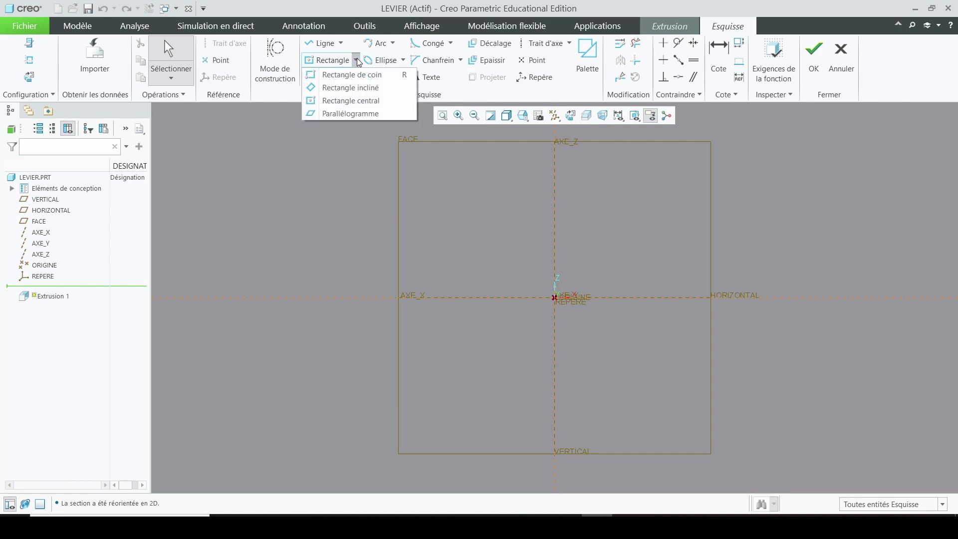
{"action": "left_click", "coordinate": [335, 101]}
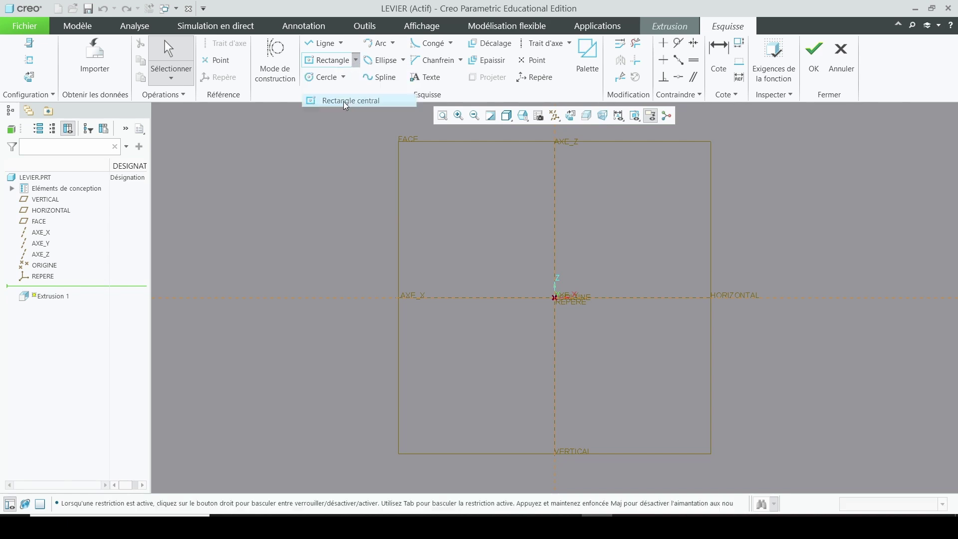
{"action": "left_click", "coordinate": [554, 298]}
{"action": "left_click", "coordinate": [661, 251]}
{"action": "middle_click", "coordinate": [427, 162]}
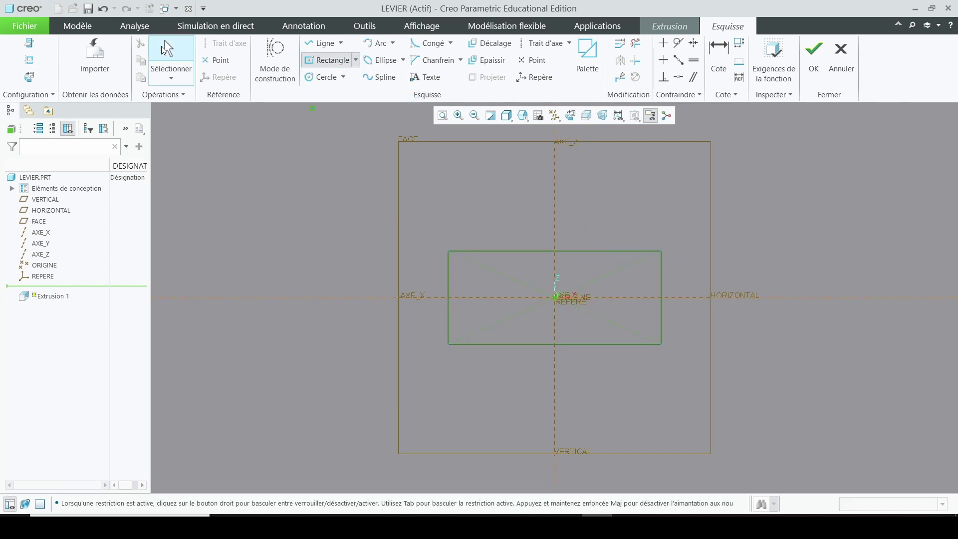
Set the rectangle's height to 120 mm and its width to 150 mm, and finish the sketch.
{"action": "double_click", "coordinate": [675, 292]}
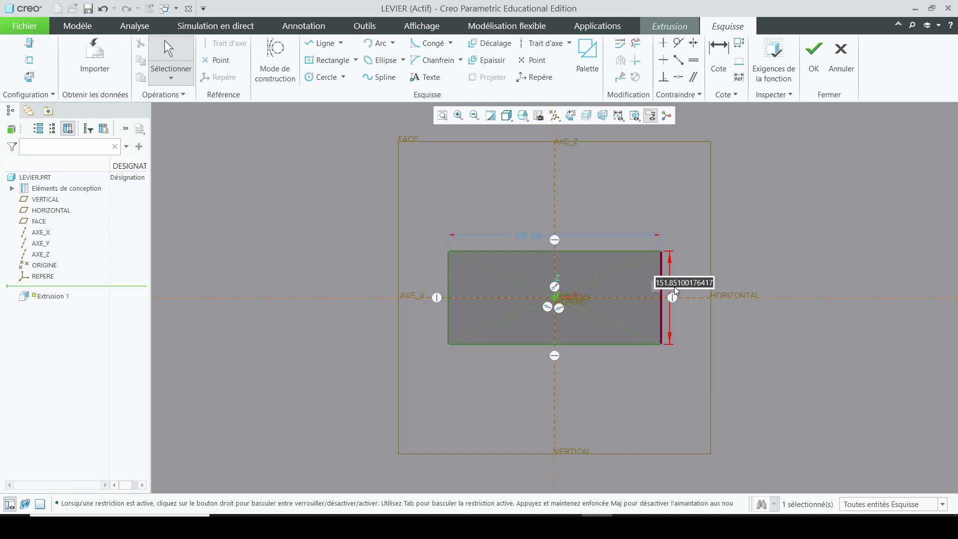
{"action": "type", "text": "120"}
{"action": "key", "text": "Return"}
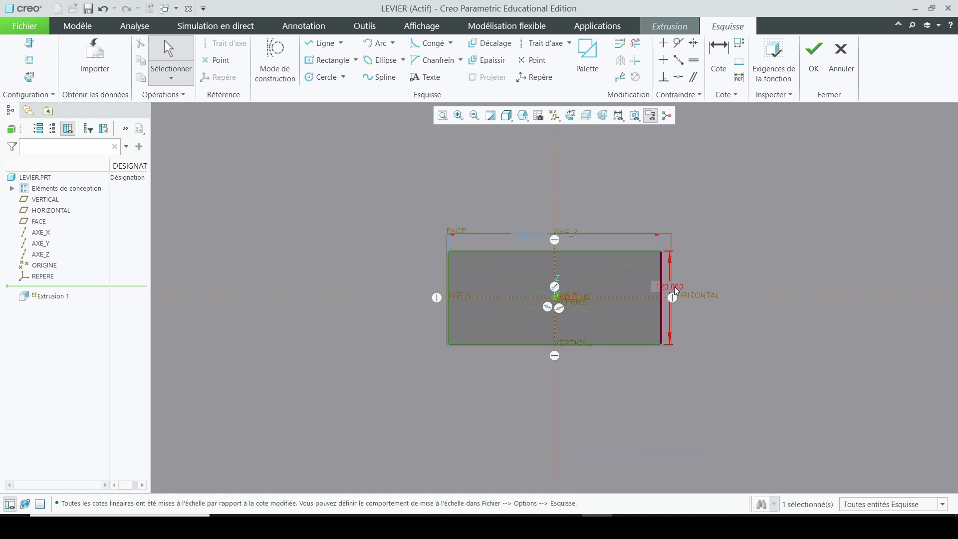
{"action": "double_click", "coordinate": [535, 241]}
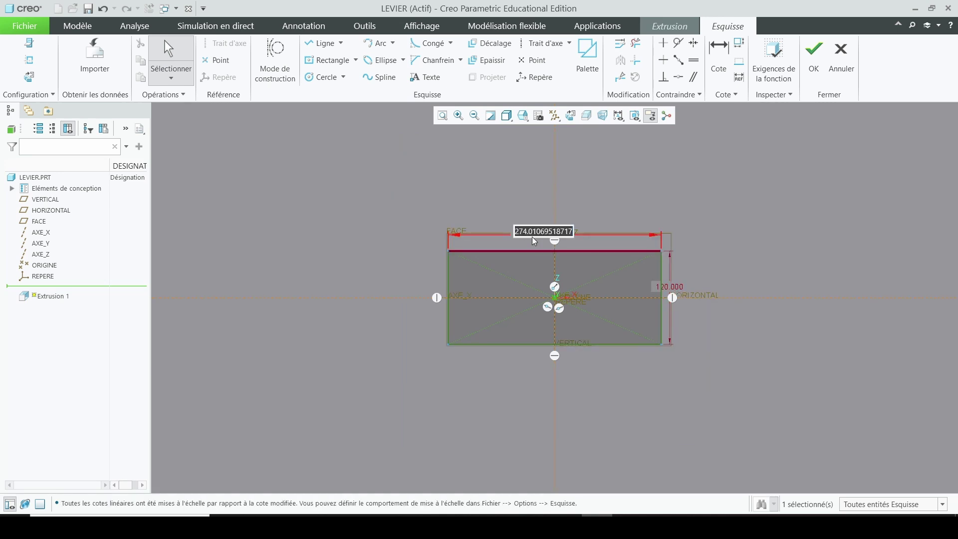
{"action": "type", "text": "150"}
{"action": "key", "text": "Return"}
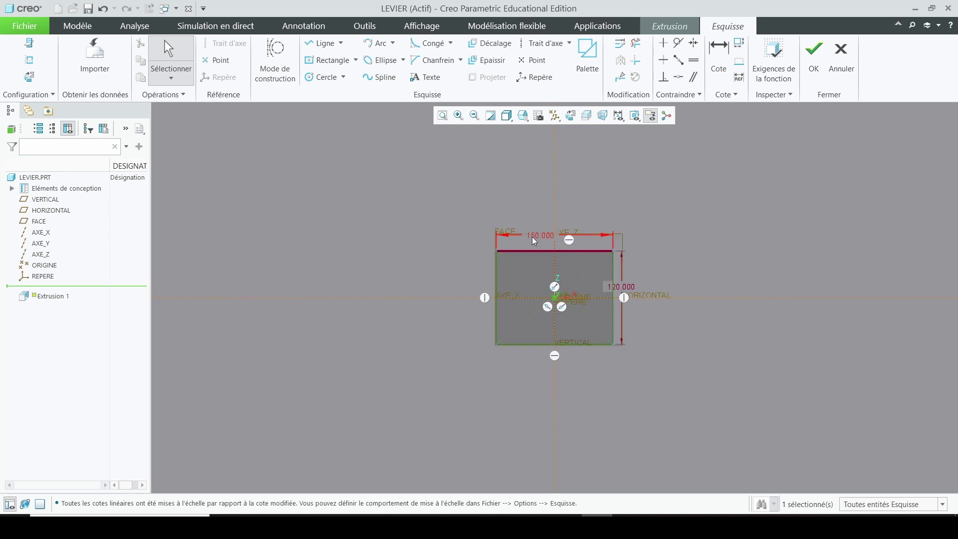
{"action": "left_click", "coordinate": [812, 60]}
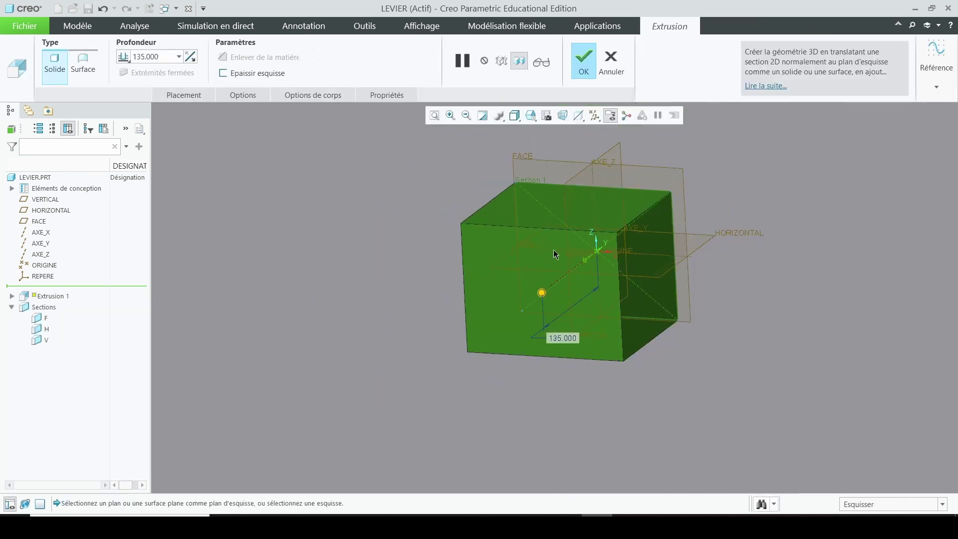
Extrude the rectangle symmetrically about the sketch plane to a total depth of 40 mm.
{"action": "left_click", "coordinate": [124, 57]}
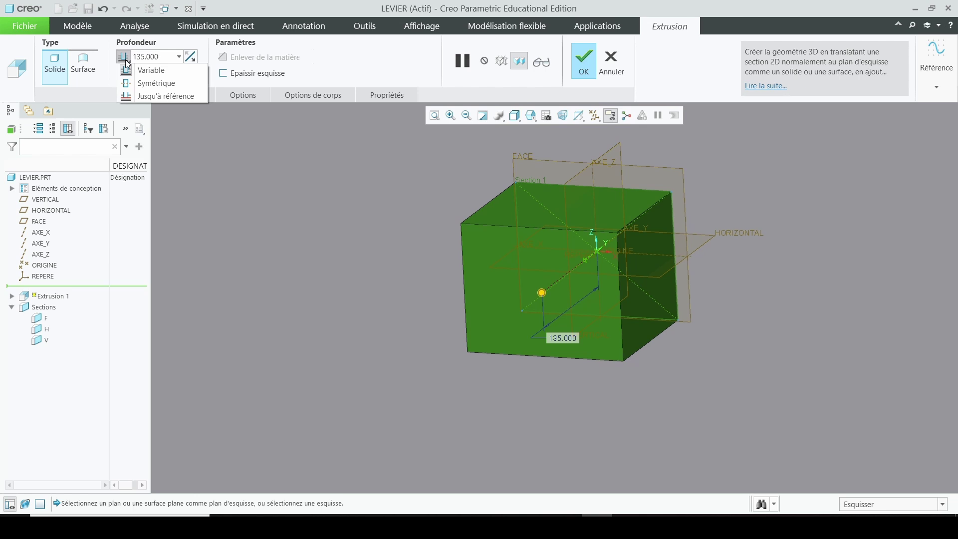
{"action": "left_click", "coordinate": [135, 87]}
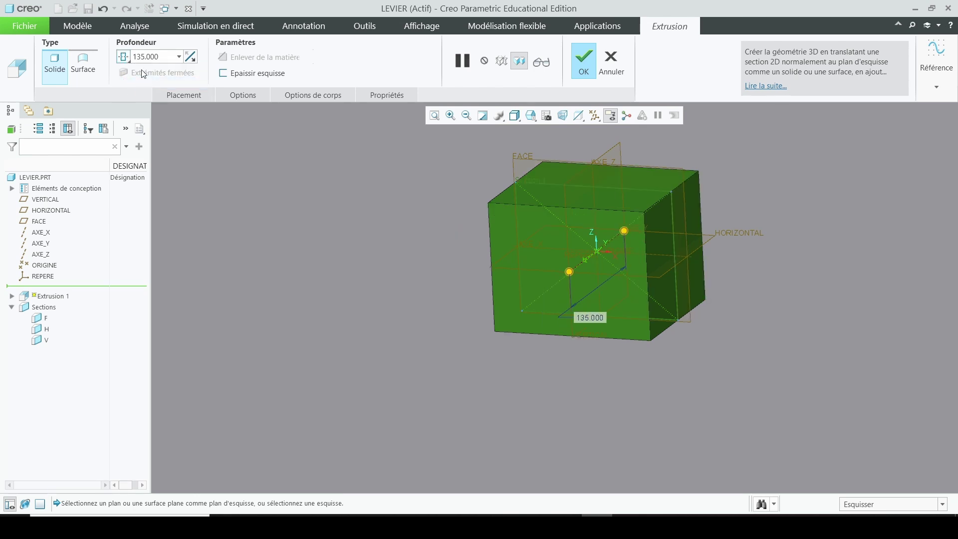
{"action": "double_click", "coordinate": [135, 57]}
{"action": "type", "text": "40"}
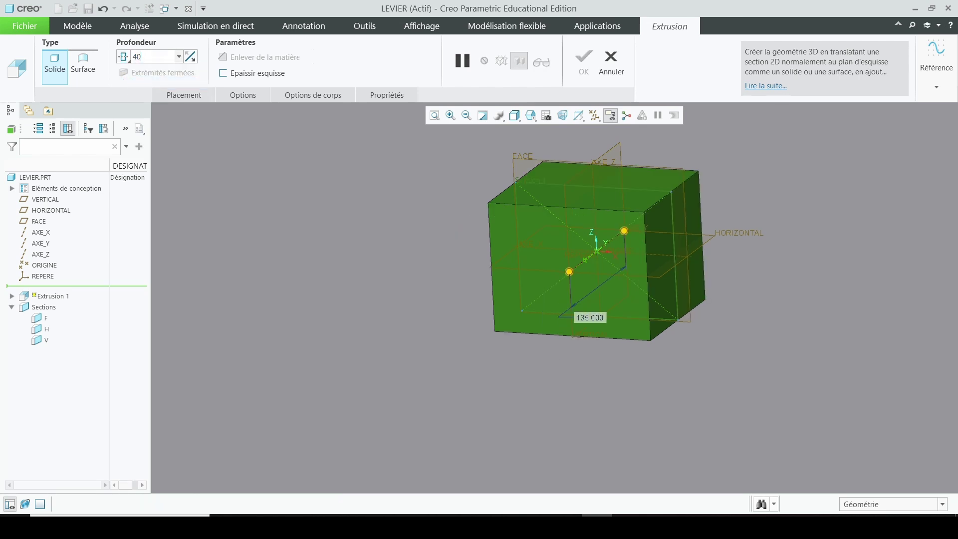
{"action": "key", "text": "Return"}
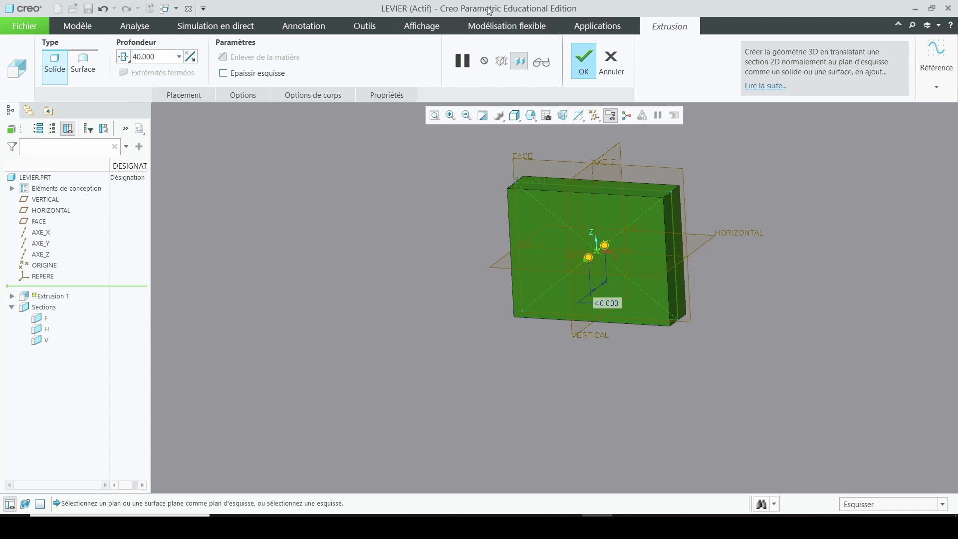
{"action": "left_click", "coordinate": [583, 64]}
{"action": "left_click", "coordinate": [319, 207]}
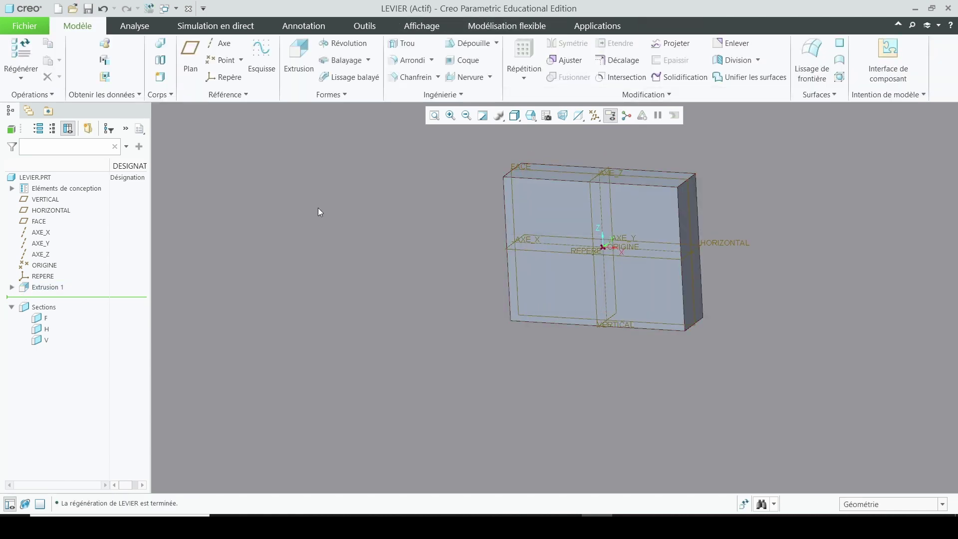
Start an extrusion sketch on the block's front face and draw three equal circles, about 12 mm in diameter, near its upper-left, lower-left and lower-right corners.
{"action": "scroll", "coordinate": [342, 229], "scroll_direction": "up", "scroll_amount": 2}
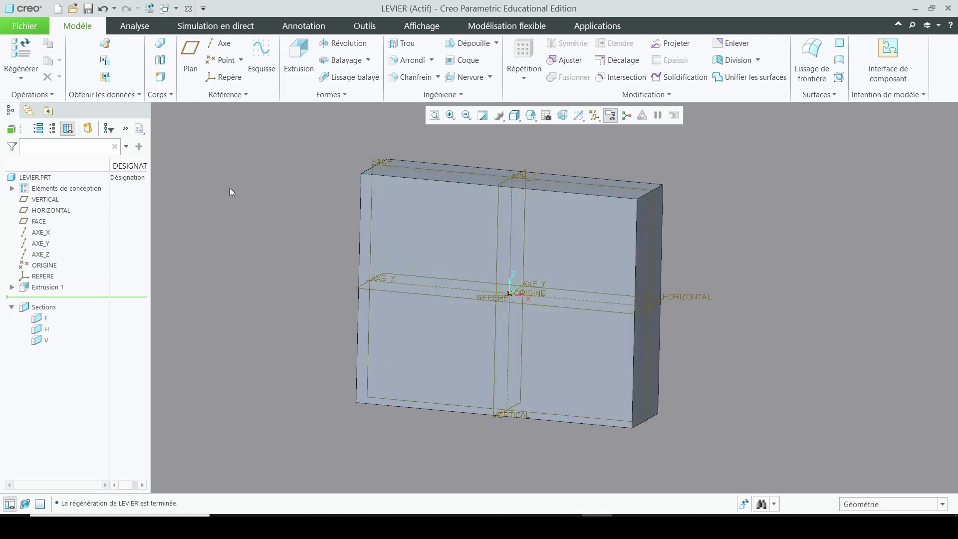
{"action": "left_click", "coordinate": [445, 229]}
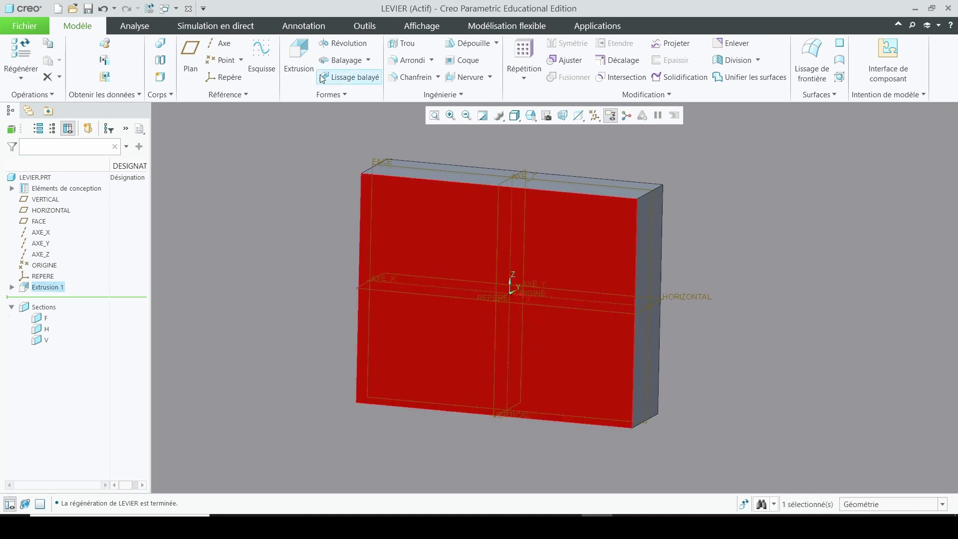
{"action": "left_click", "coordinate": [297, 56]}
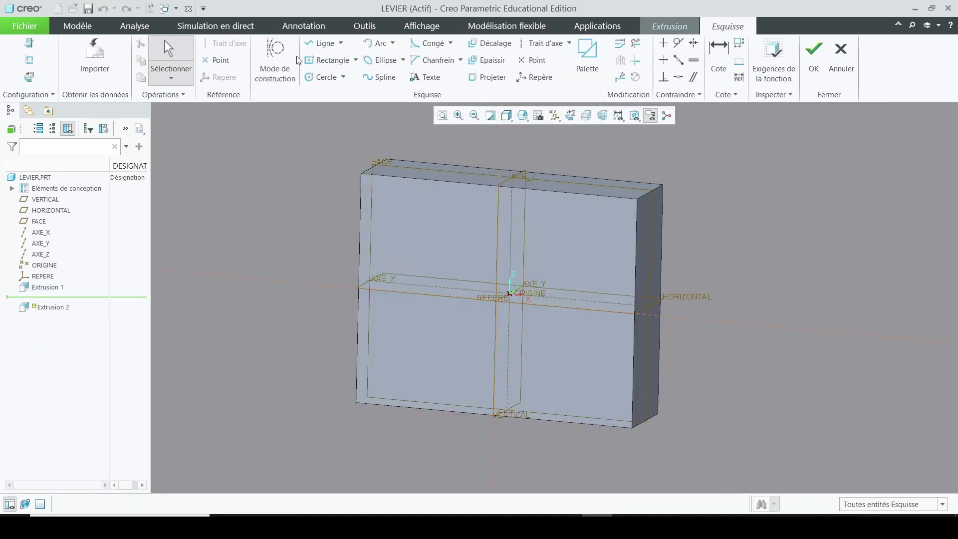
{"action": "left_click", "coordinate": [31, 79]}
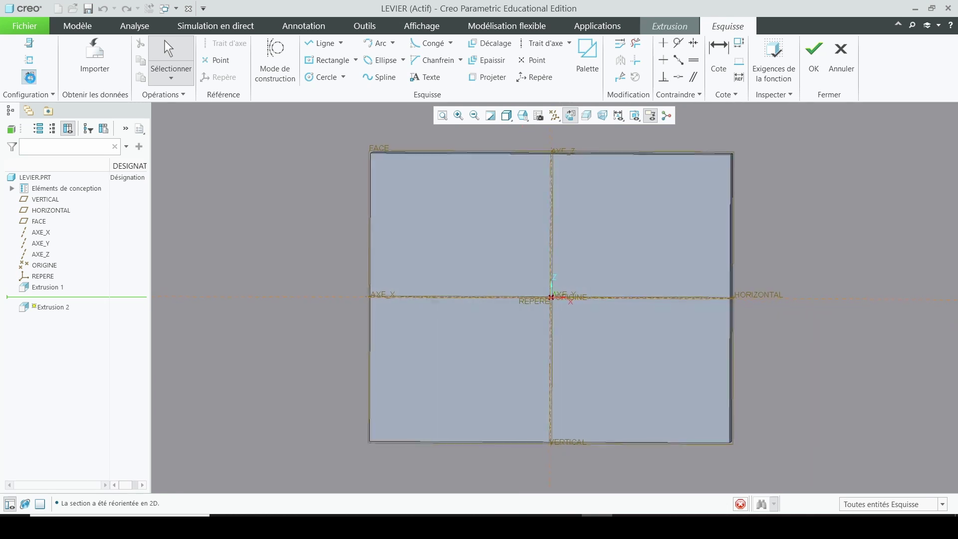
{"action": "left_click", "coordinate": [310, 78]}
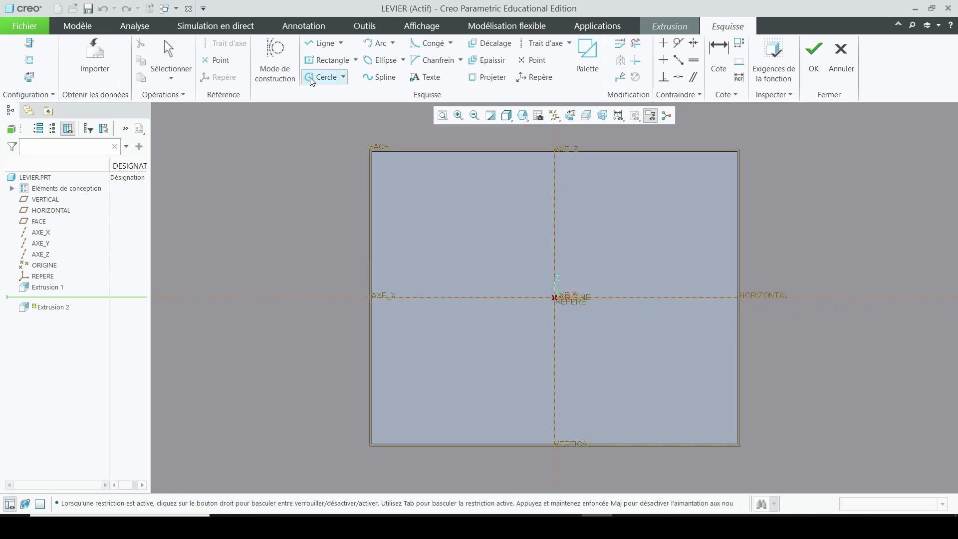
{"action": "left_click", "coordinate": [427, 213]}
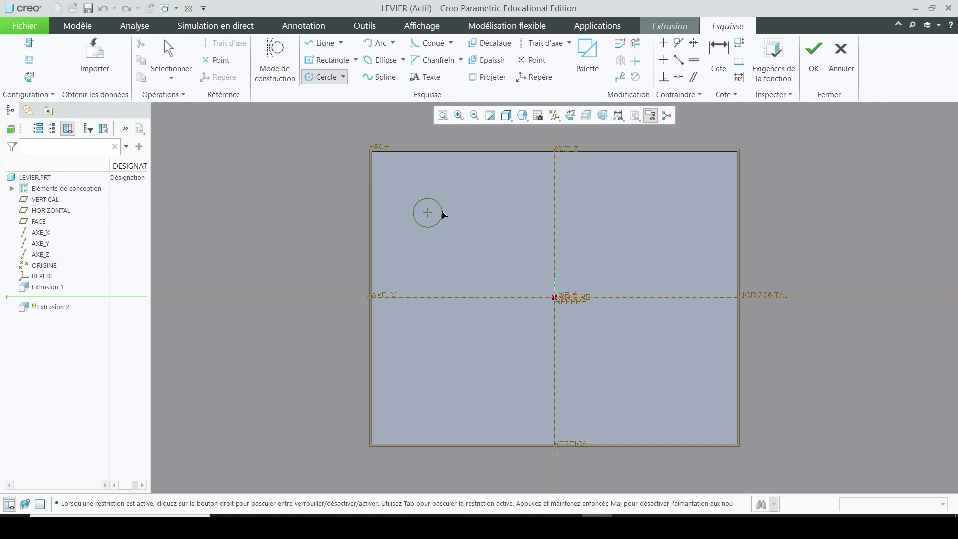
{"action": "left_click", "coordinate": [444, 214]}
{"action": "left_click", "coordinate": [428, 380]}
{"action": "left_click", "coordinate": [444, 380]}
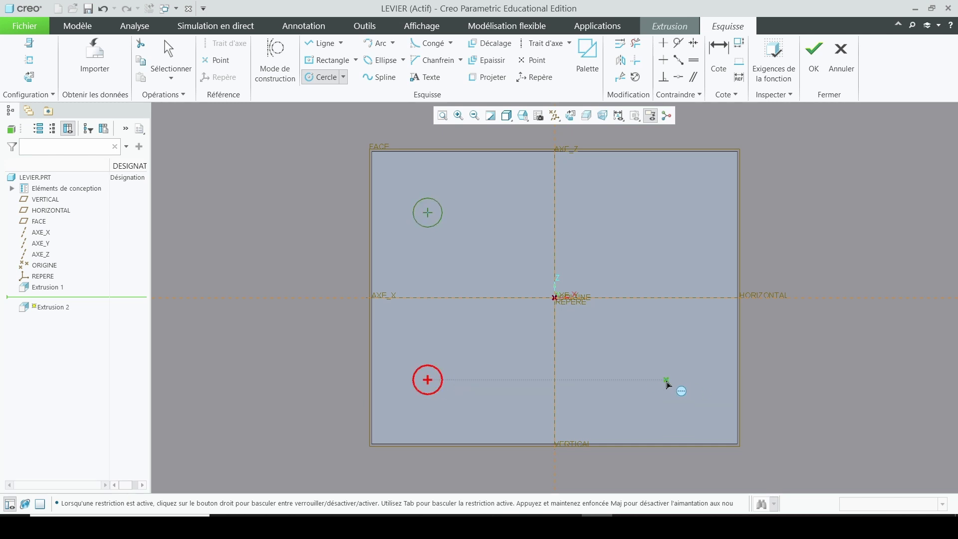
{"action": "left_click", "coordinate": [667, 382]}
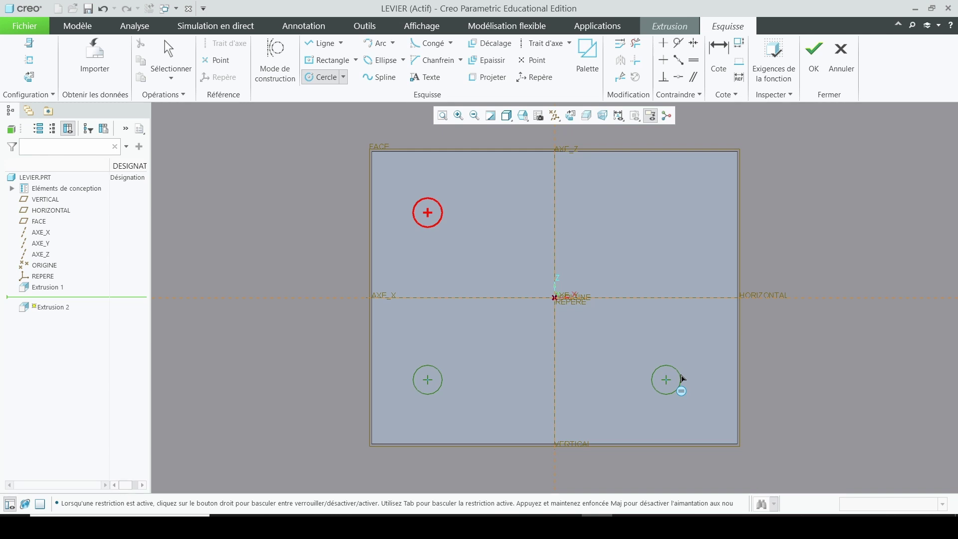
{"action": "left_click", "coordinate": [682, 379]}
{"action": "left_click", "coordinate": [171, 54]}
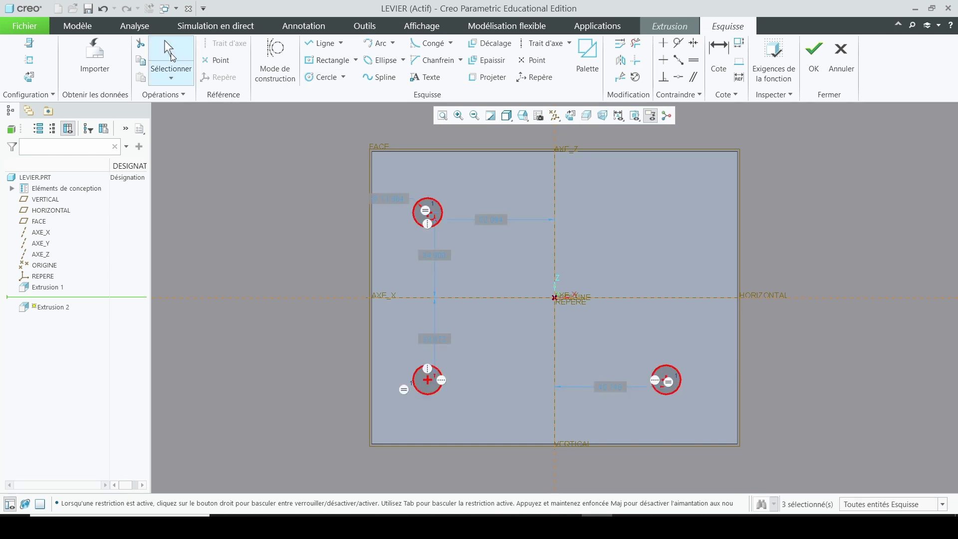
Set the diameter of the three equal circles to 12 mm.
{"action": "double_click", "coordinate": [389, 199]}
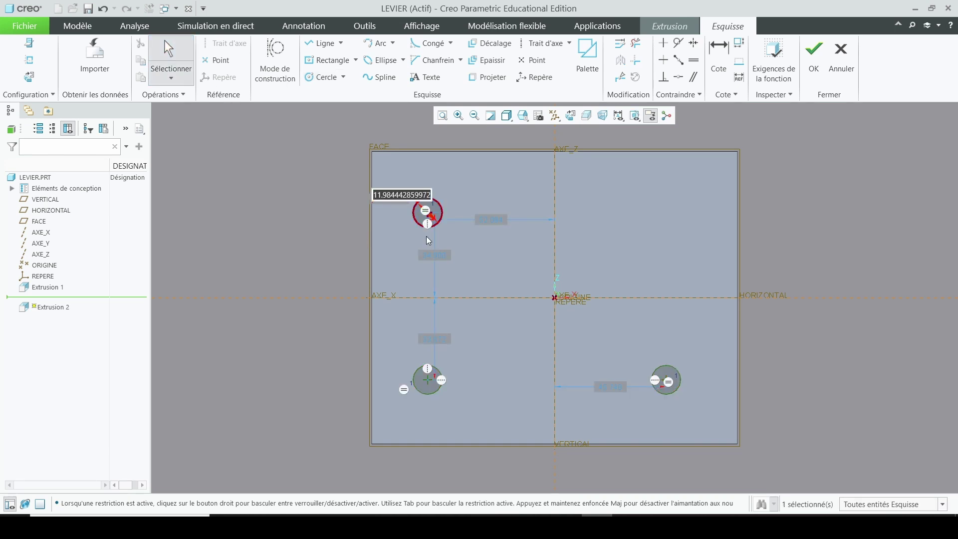
{"action": "key", "text": "BackSpace"}
{"action": "type", "text": "12"}
{"action": "key", "text": "Return"}
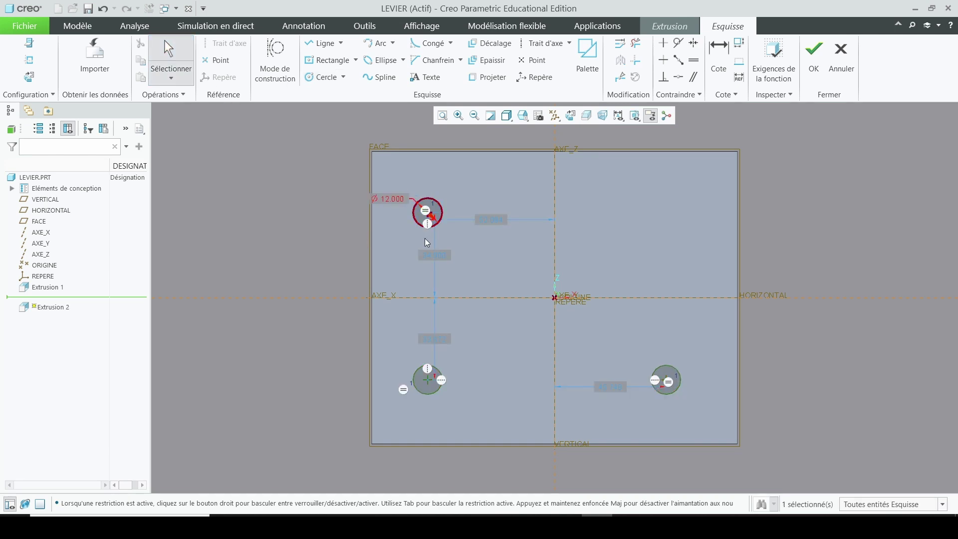
Dimension the vertical distance between the upper-left and lower-left circle centres as 80 mm.
{"action": "left_click", "coordinate": [719, 59]}
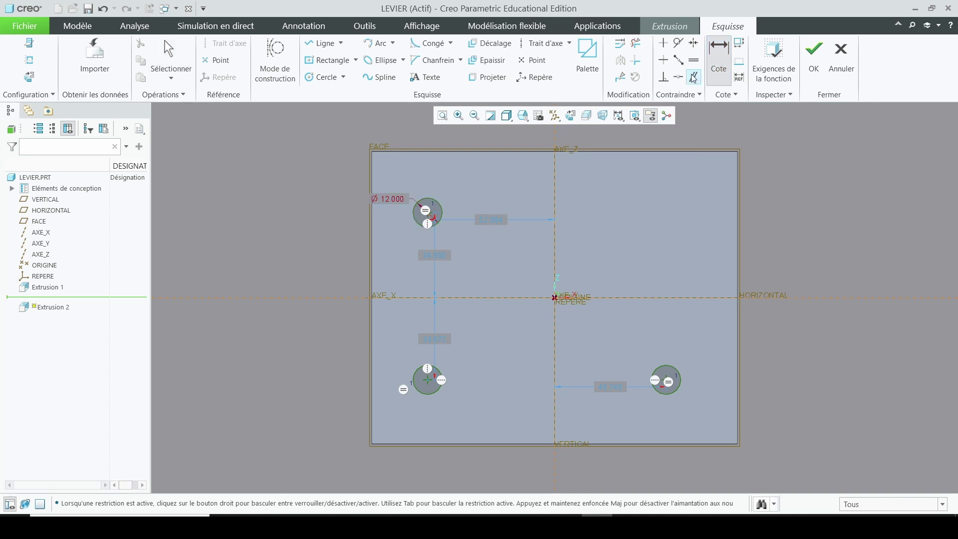
{"action": "left_click", "coordinate": [430, 216]}
{"action": "left_click", "coordinate": [429, 385], "text": "ctrl"}
{"action": "middle_click", "coordinate": [498, 336]}
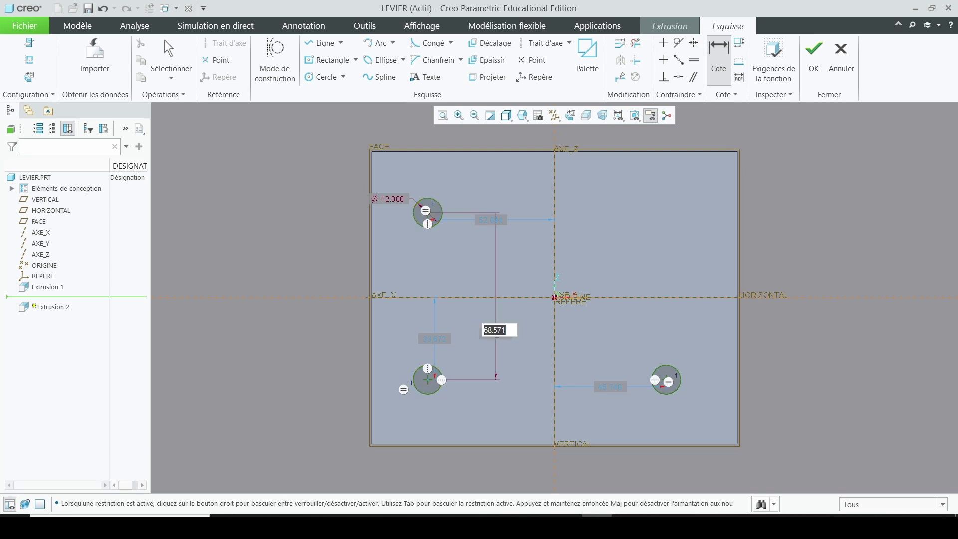
{"action": "type", "text": "80"}
{"action": "key", "text": "Return"}
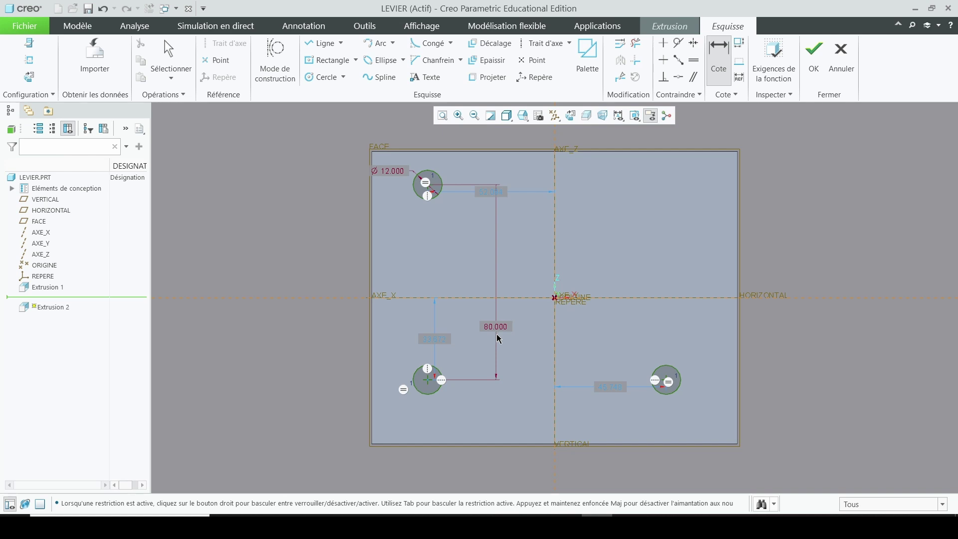
Dimension the horizontal distance between the two lower circle centres as 110 mm.
{"action": "left_click", "coordinate": [429, 382]}
{"action": "left_click", "coordinate": [670, 382]}
{"action": "middle_click", "coordinate": [602, 418]}
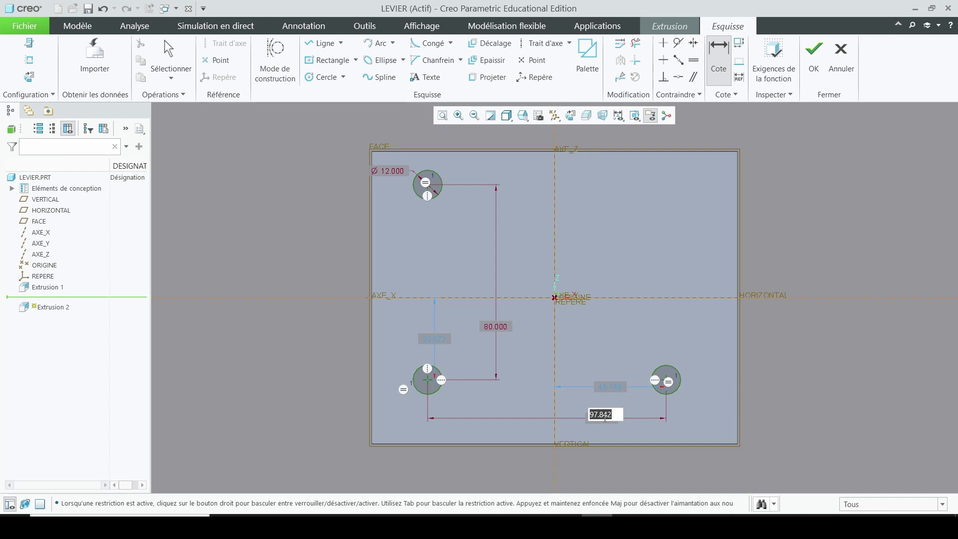
{"action": "type", "text": "110"}
{"action": "key", "text": "Return"}
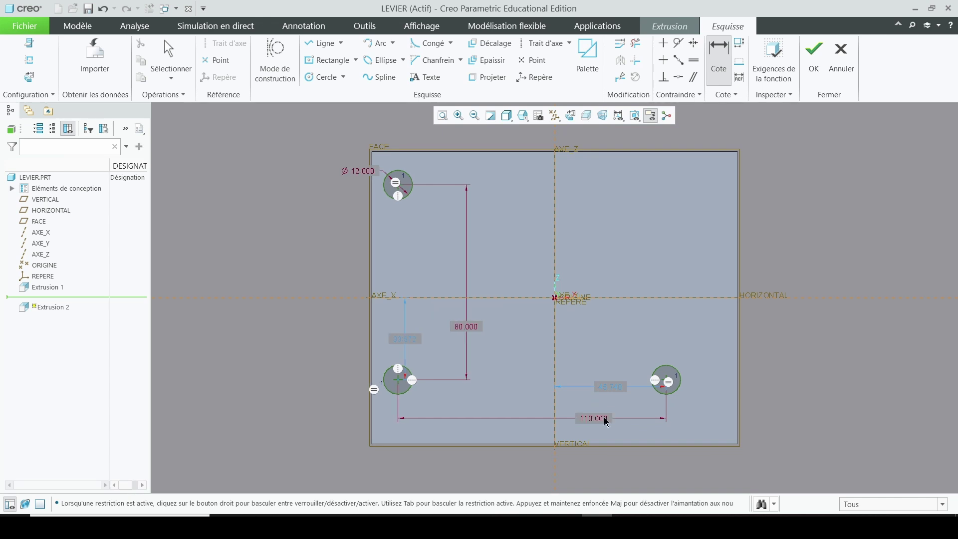
Dimension the horizontal distance from the lower-left circle's centre to the block's left edge as 20 mm.
{"action": "left_click", "coordinate": [399, 381]}
{"action": "left_click", "coordinate": [374, 389]}
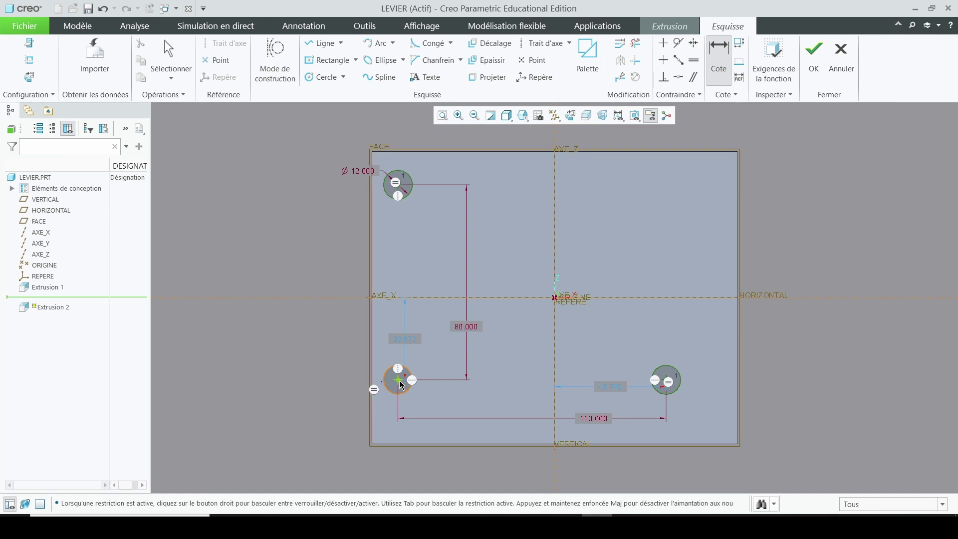
{"action": "middle_click", "coordinate": [322, 410]}
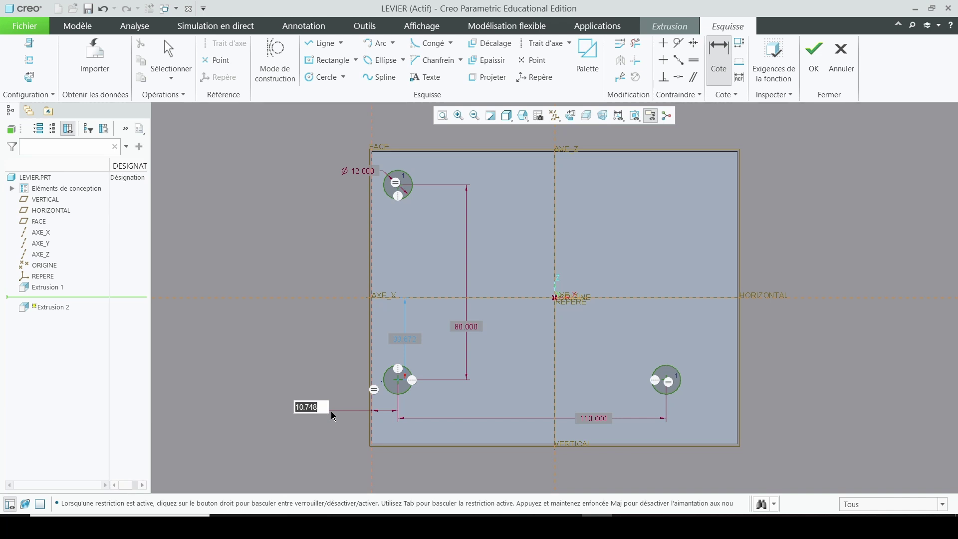
{"action": "type", "text": "20"}
{"action": "key", "text": "Return"}
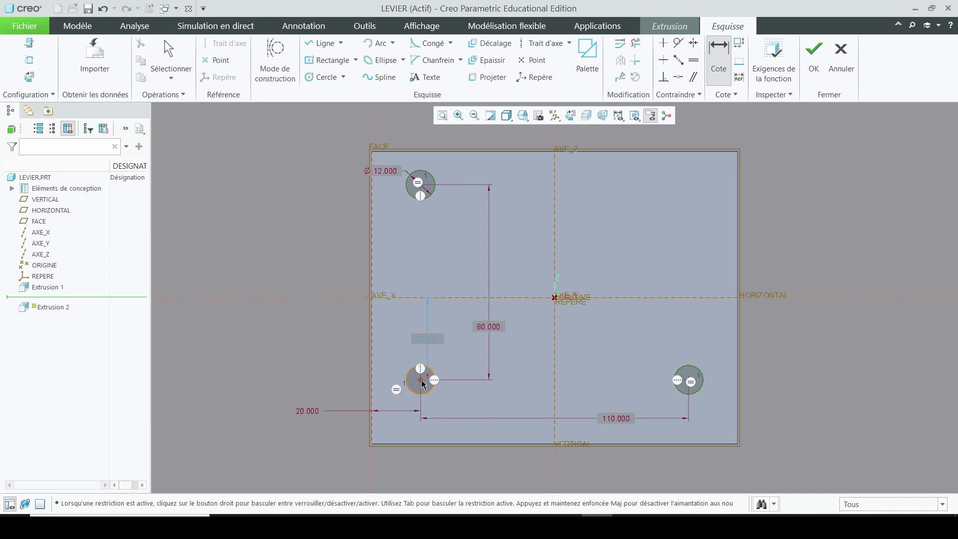
Dimension the vertical distance from the lower-left circle's centre to the block's bottom edge as 20 mm and finish the sketch.
{"action": "middle_click", "coordinate": [463, 466]}
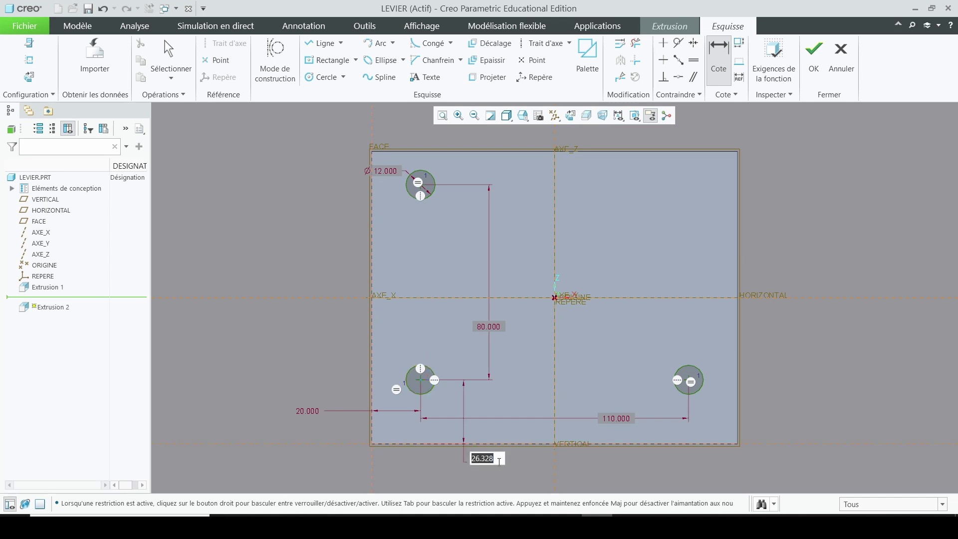
{"action": "type", "text": "20"}
{"action": "key", "text": "Return"}
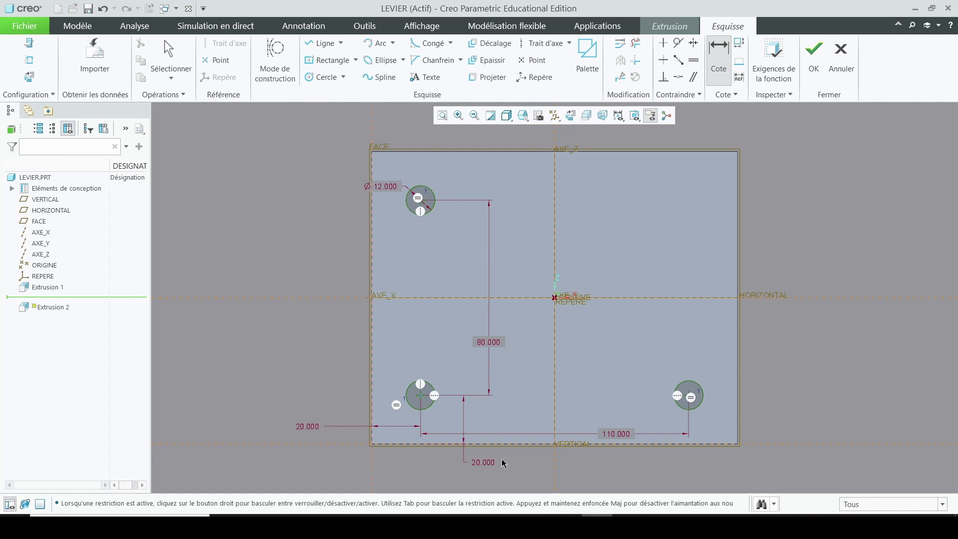
{"action": "left_click", "coordinate": [813, 58]}
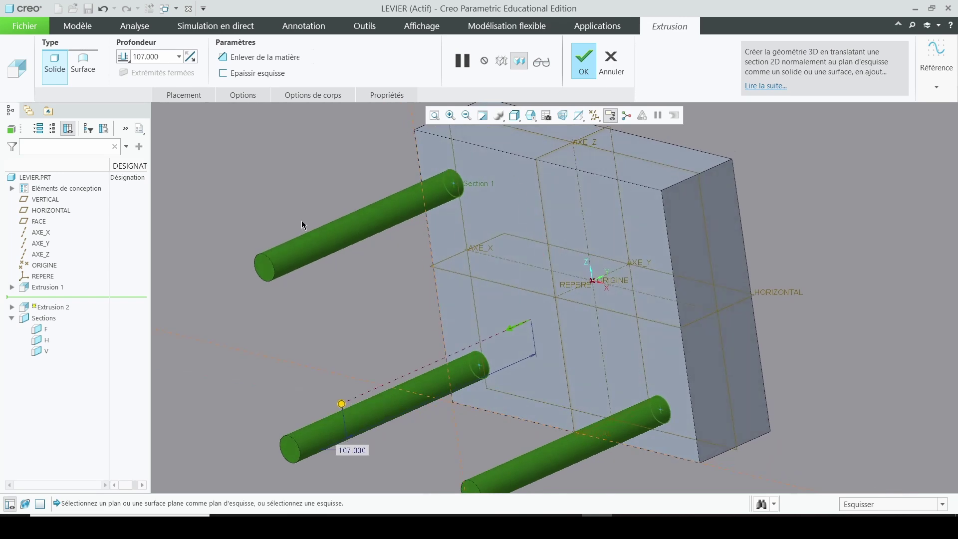
Extrude the three circles 107 mm into the block as a material-removing cut and regenerate the part.
{"action": "left_click", "coordinate": [189, 59]}
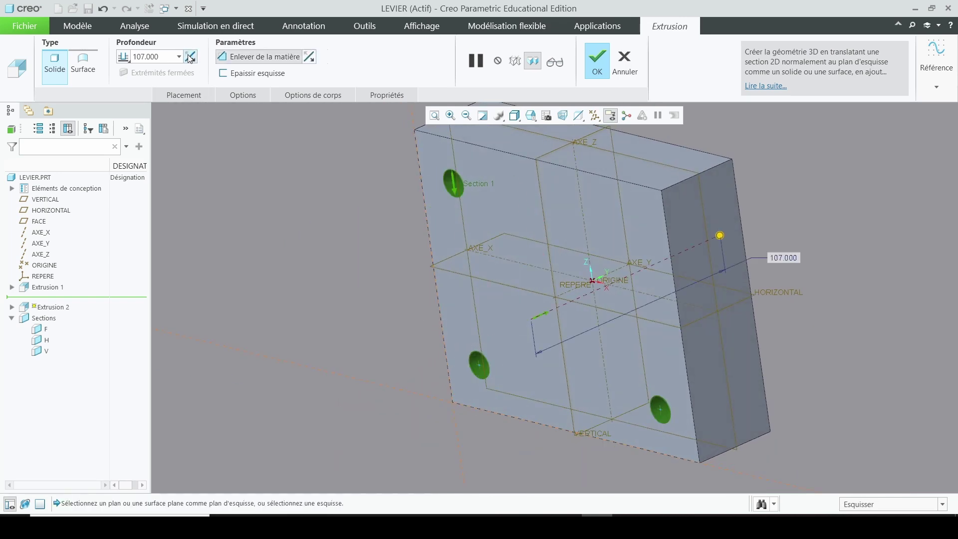
{"action": "middle_click_drag", "start_coordinate": [344, 261], "coordinate": [386, 242]}
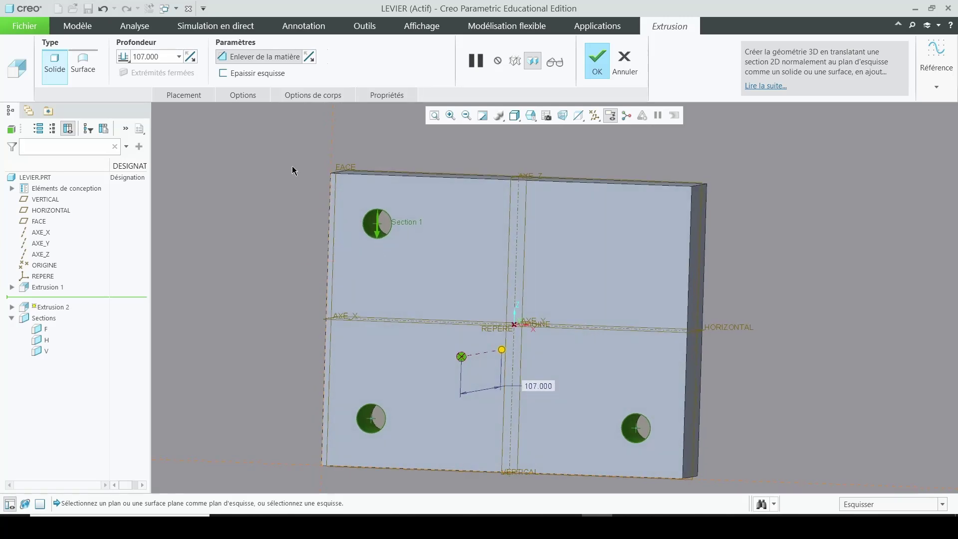
{"action": "left_click", "coordinate": [600, 59]}
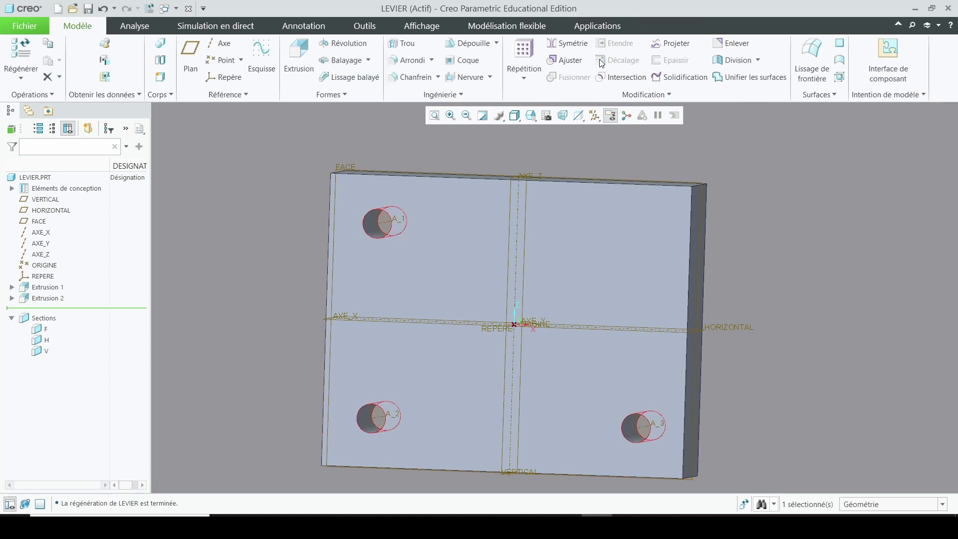
{"action": "middle_click_drag", "start_coordinate": [771, 205], "coordinate": [760, 214]}
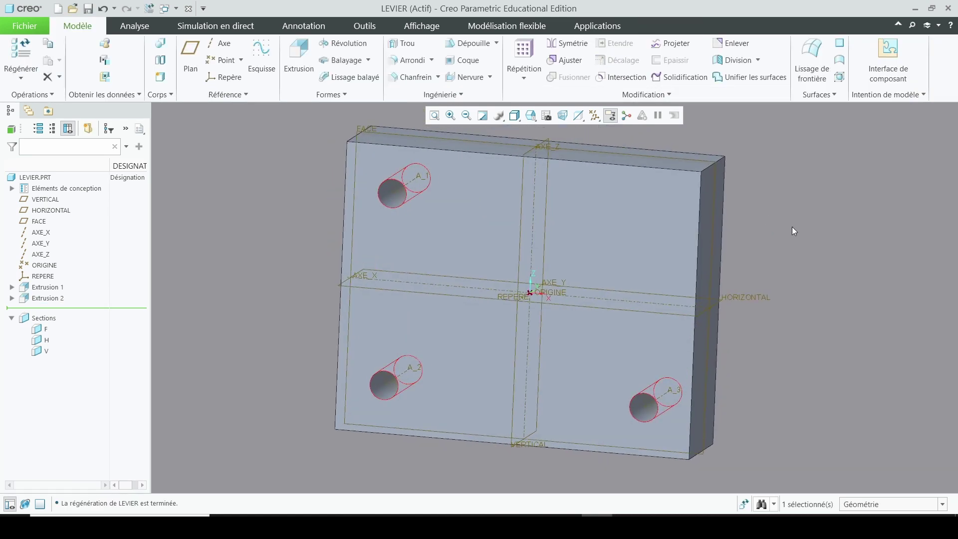
{"action": "key", "text": "ctrl+g"}
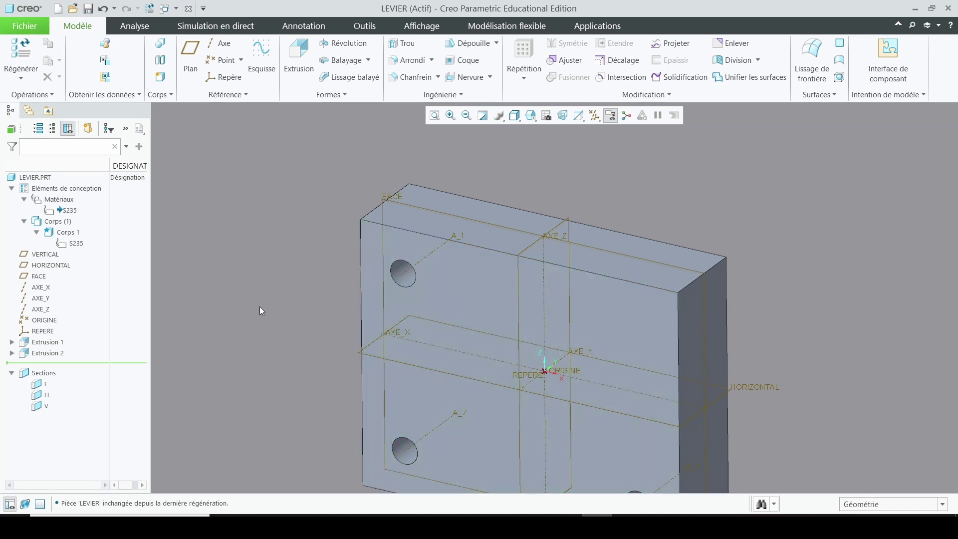
Start an extrusion sketch on the block's front face and draw a circle on the upper-left hole's edge plus a larger concentric one.
{"action": "left_click", "coordinate": [430, 303]}
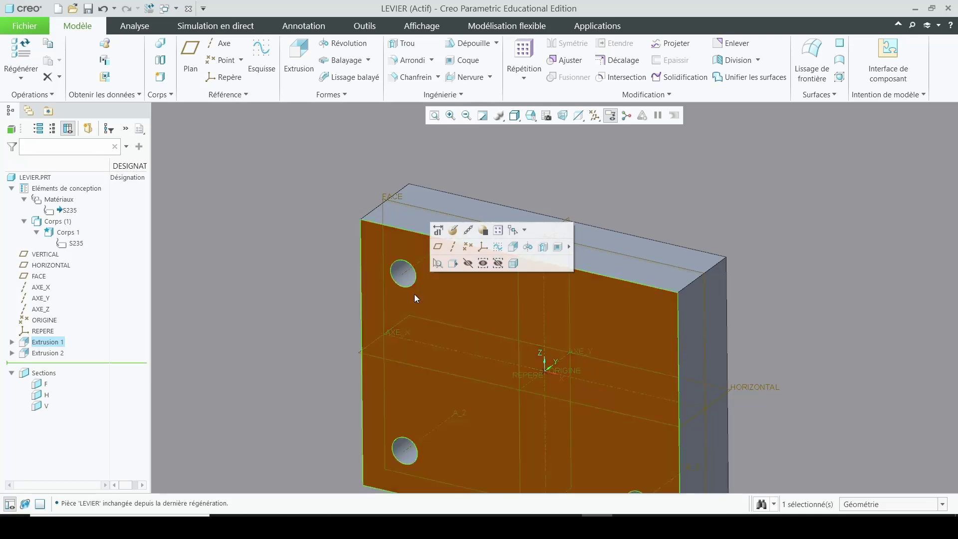
{"action": "left_click", "coordinate": [298, 70]}
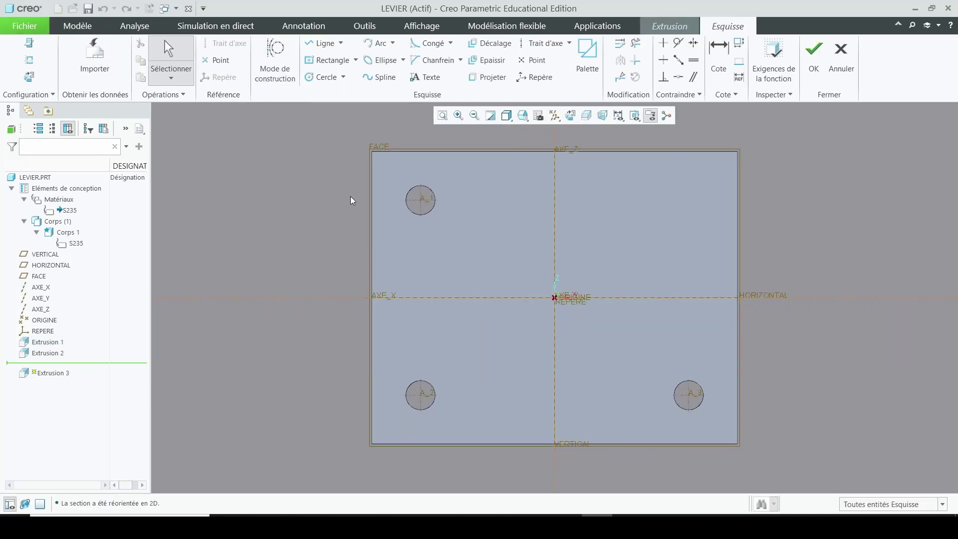
{"action": "left_click", "coordinate": [308, 78]}
{"action": "scroll", "coordinate": [439, 158], "scroll_direction": "up", "scroll_amount": 3}
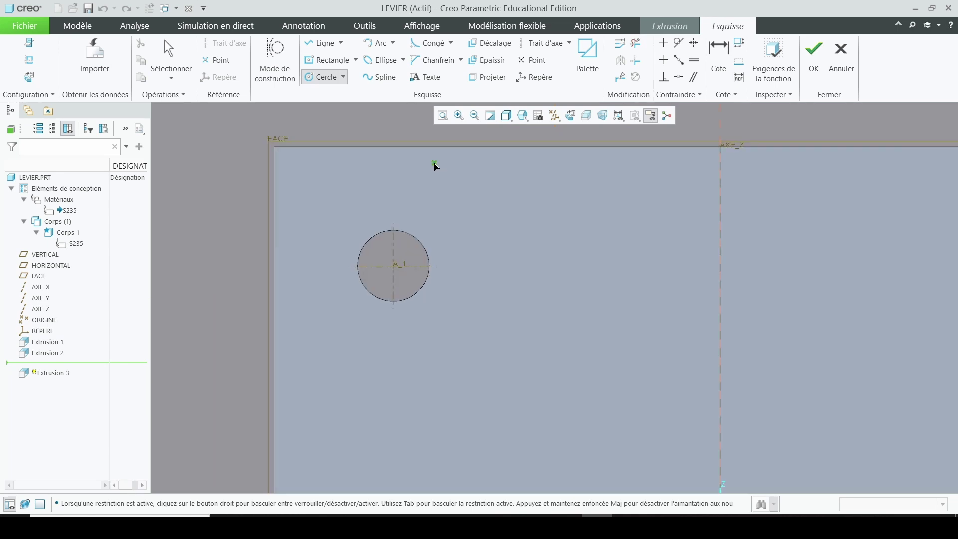
{"action": "left_click", "coordinate": [394, 265]}
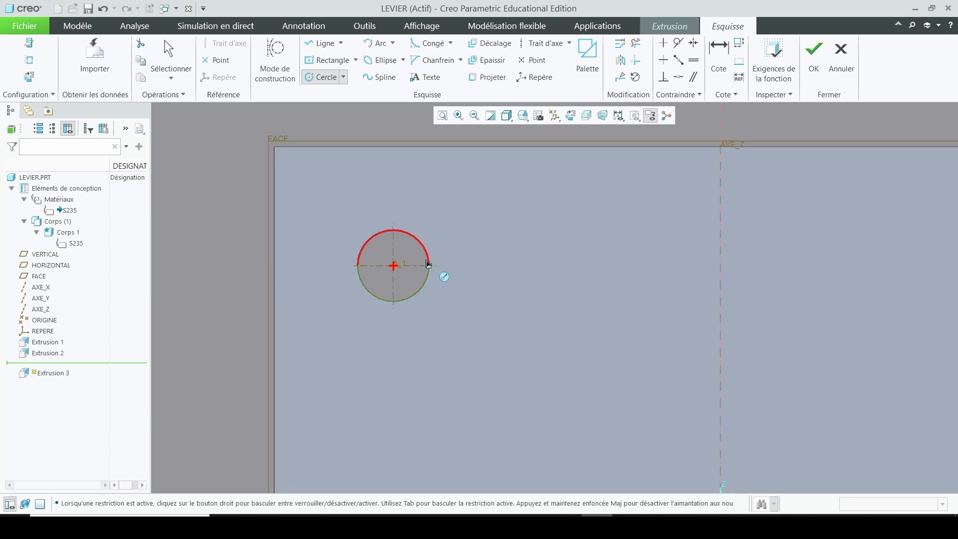
{"action": "left_click", "coordinate": [430, 265]}
{"action": "left_click", "coordinate": [394, 266]}
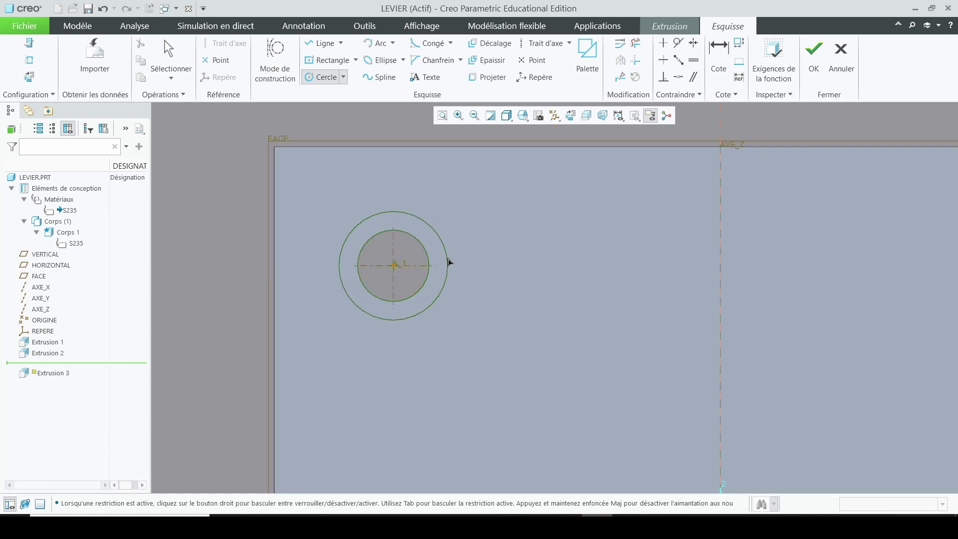
{"action": "left_click", "coordinate": [451, 259]}
Set the outer circle's diameter to 20 mm and finish the sketch.
{"action": "left_click", "coordinate": [181, 58]}
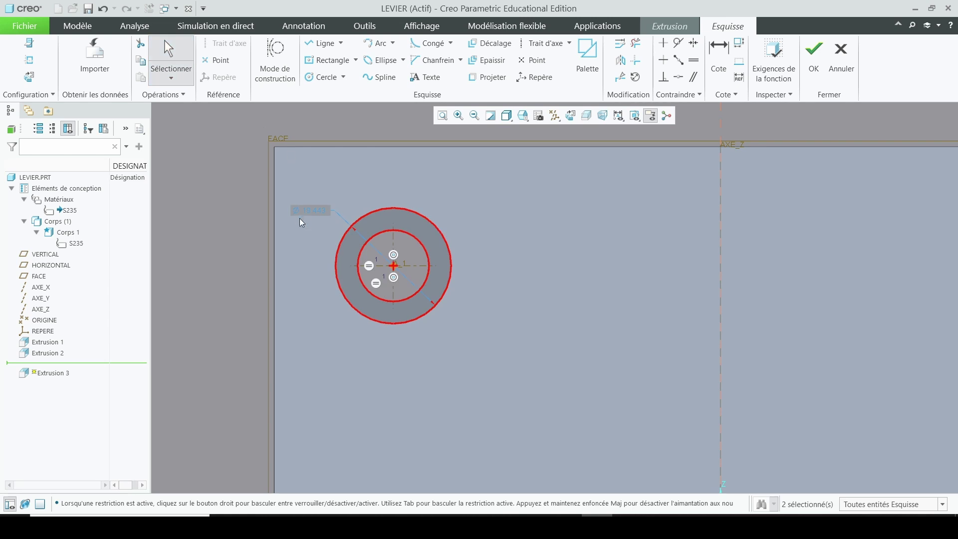
{"action": "double_click", "coordinate": [311, 212]}
{"action": "type", "text": "20"}
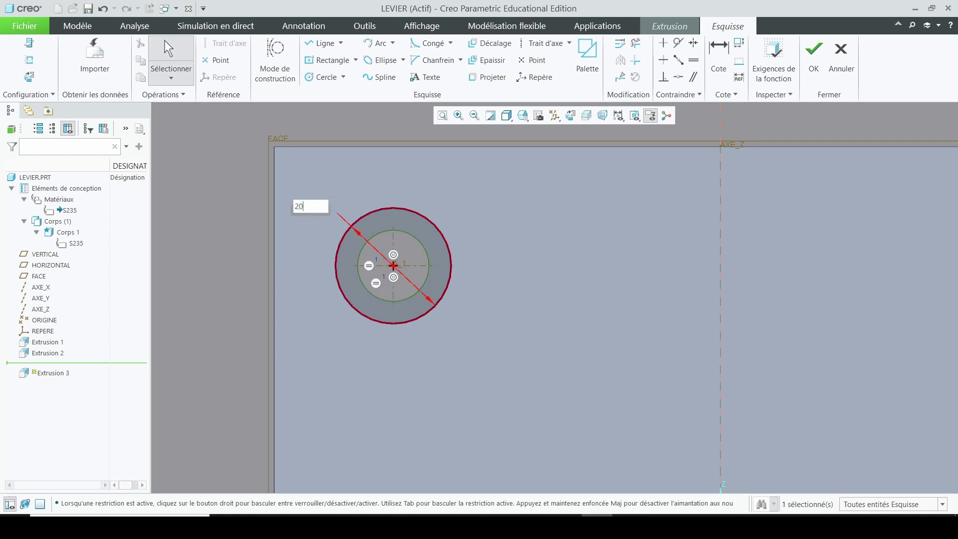
{"action": "key", "text": "Return"}
{"action": "key", "text": "ctrl+d"}
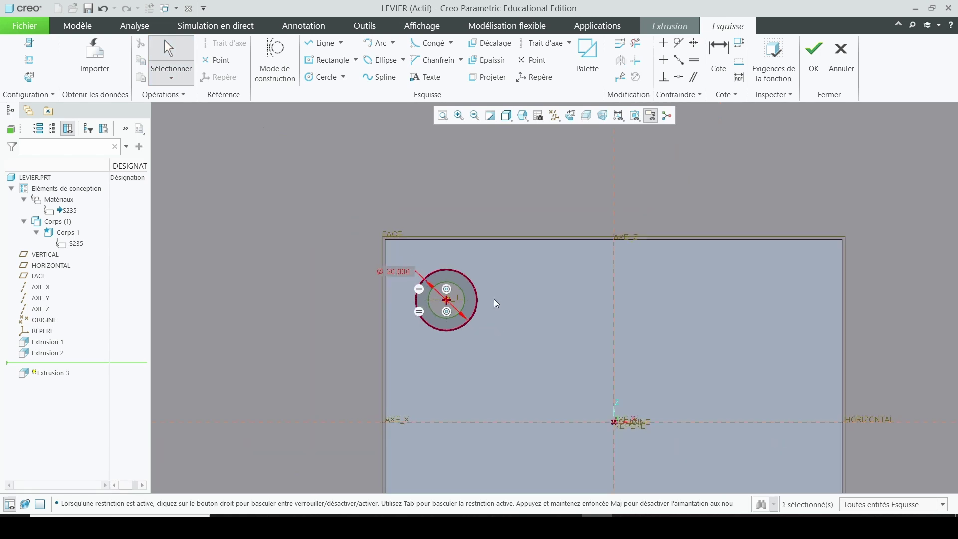
{"action": "left_click", "coordinate": [815, 75]}
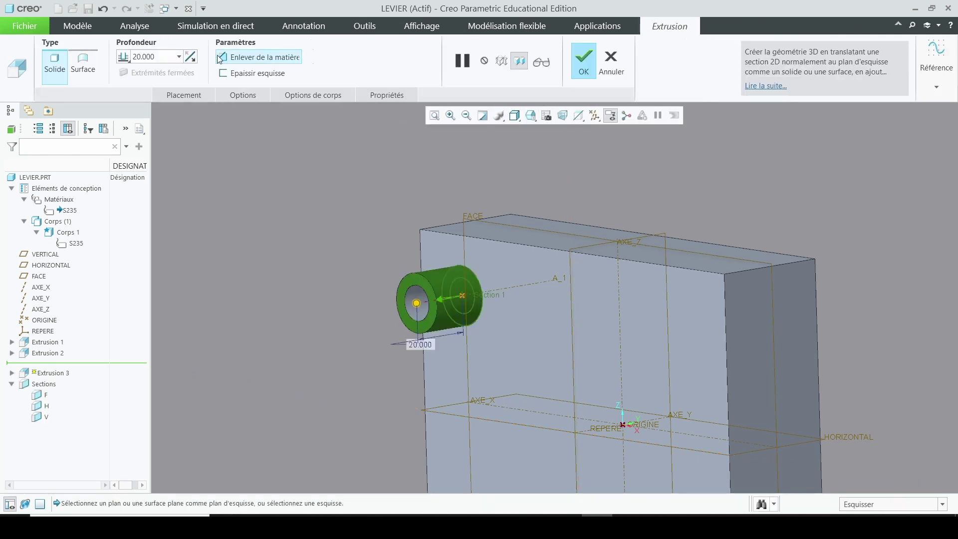
Reverse the ring's extrusion direction so that it goes into the block.
{"action": "left_click", "coordinate": [190, 57]}
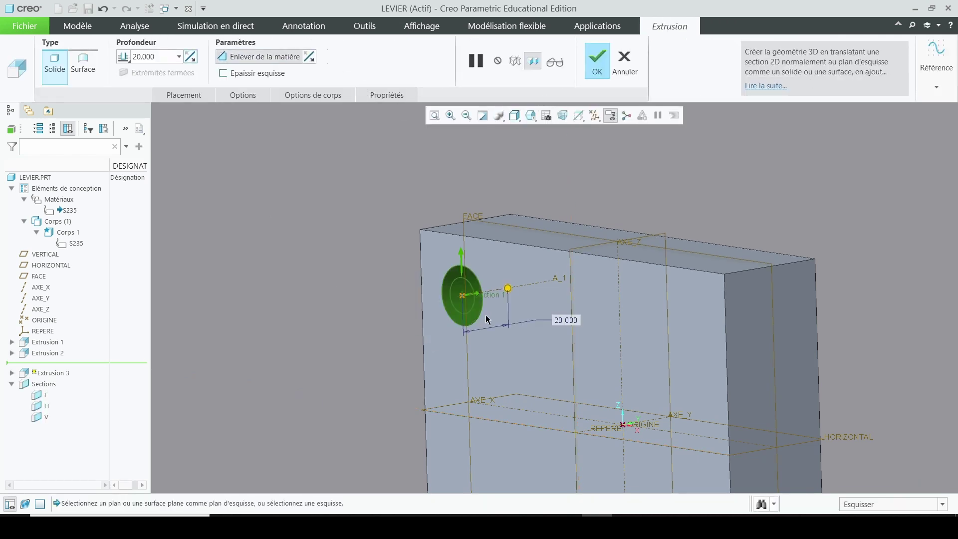
{"action": "middle_click_drag", "start_coordinate": [336, 218], "coordinate": [328, 214]}
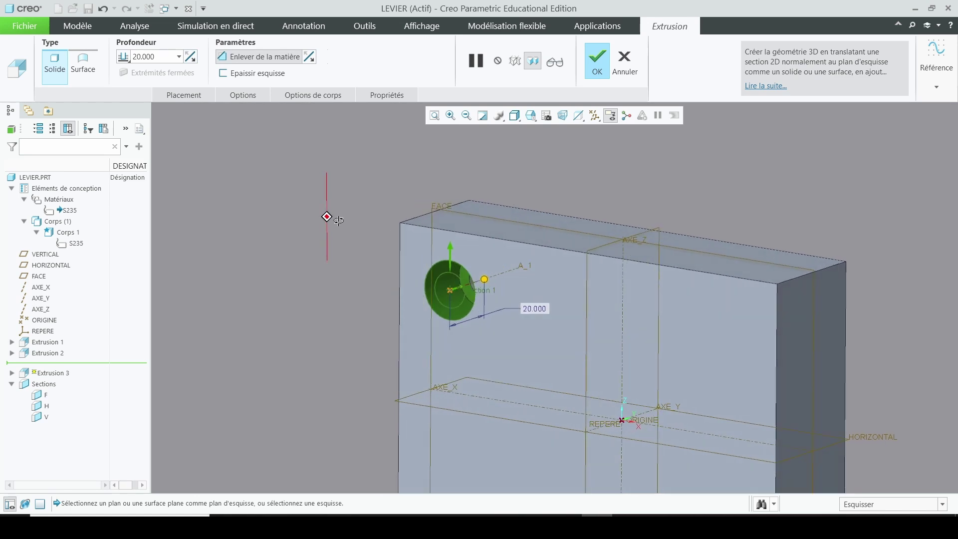
{"action": "left_click", "coordinate": [313, 96]}
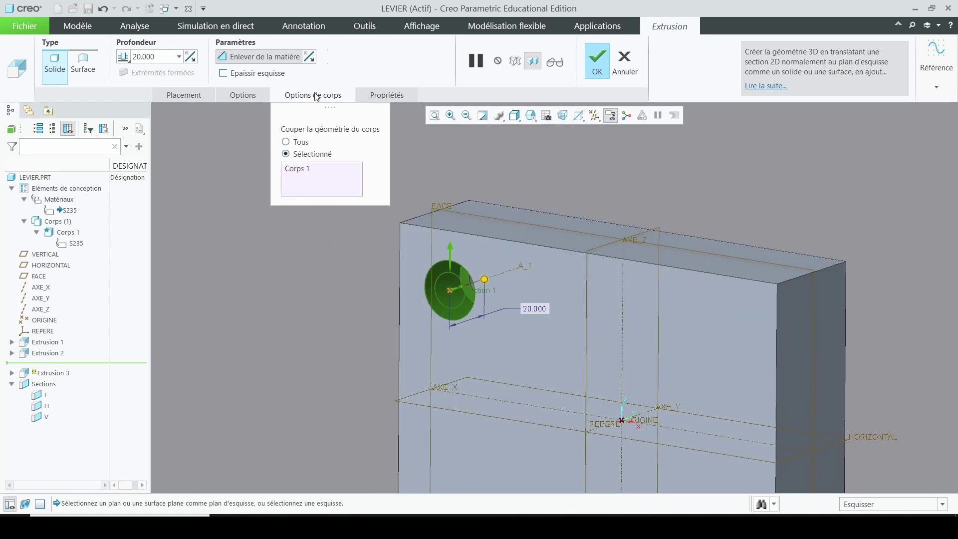
{"action": "left_click", "coordinate": [317, 96]}
{"action": "left_click", "coordinate": [306, 97]}
{"action": "left_click", "coordinate": [306, 95]}
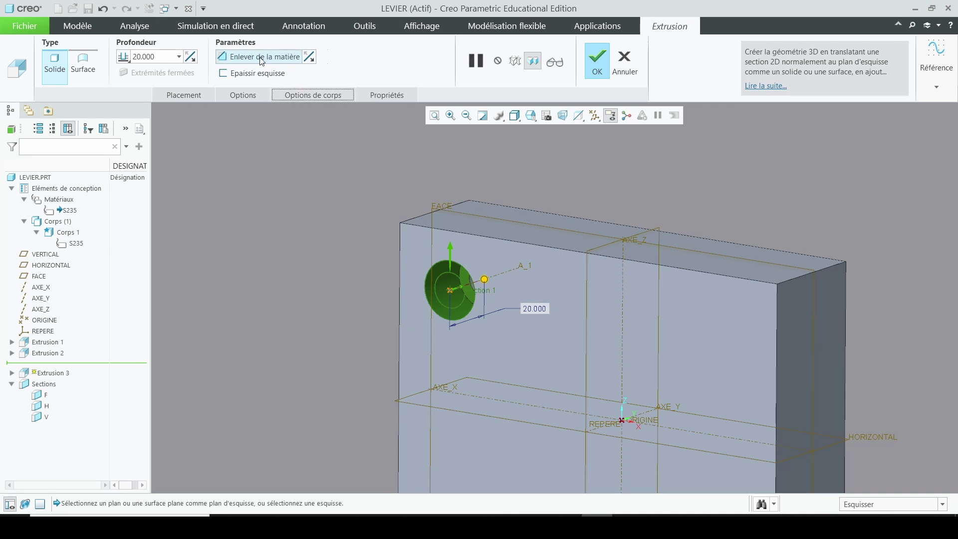
Turn off material removal and make the ring's extrusion create a new body.
{"action": "left_click", "coordinate": [258, 60]}
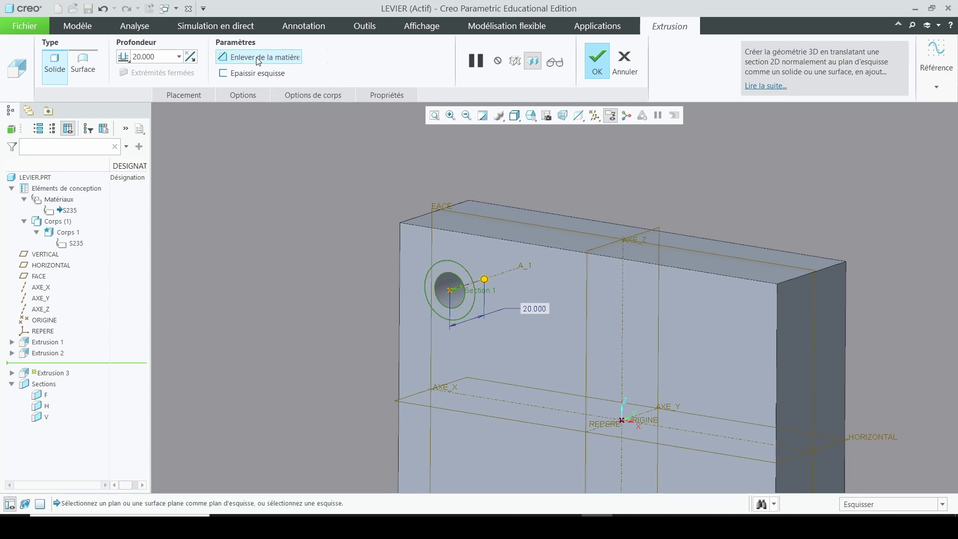
{"action": "left_click", "coordinate": [296, 99]}
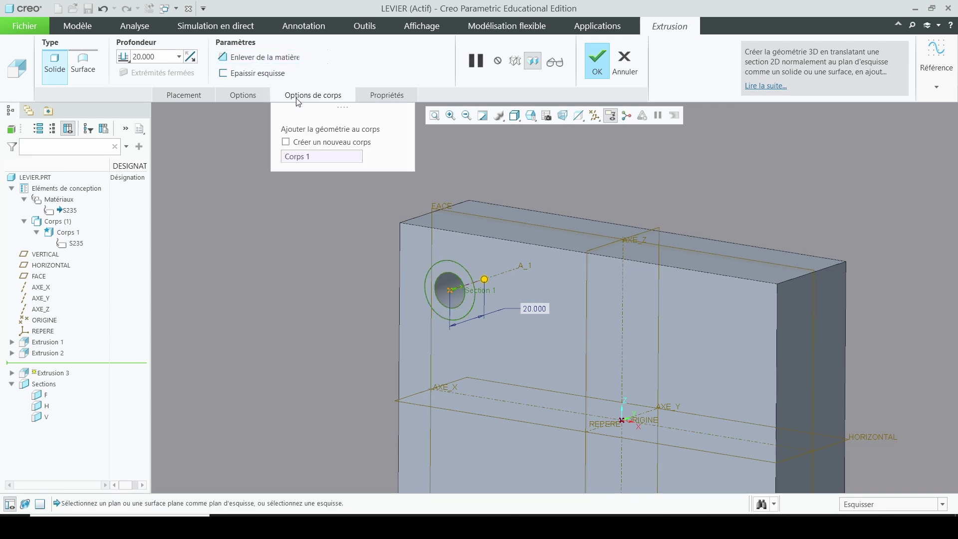
{"action": "left_click", "coordinate": [286, 142]}
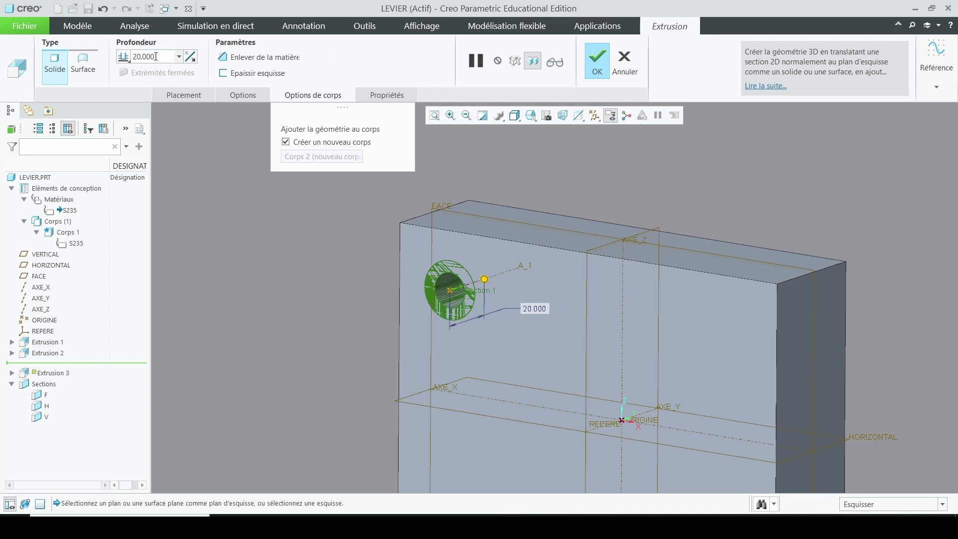
Extend the ring's extrusion up to the block's back face and complete the feature.
{"action": "left_click", "coordinate": [124, 56]}
{"action": "left_click", "coordinate": [165, 96]}
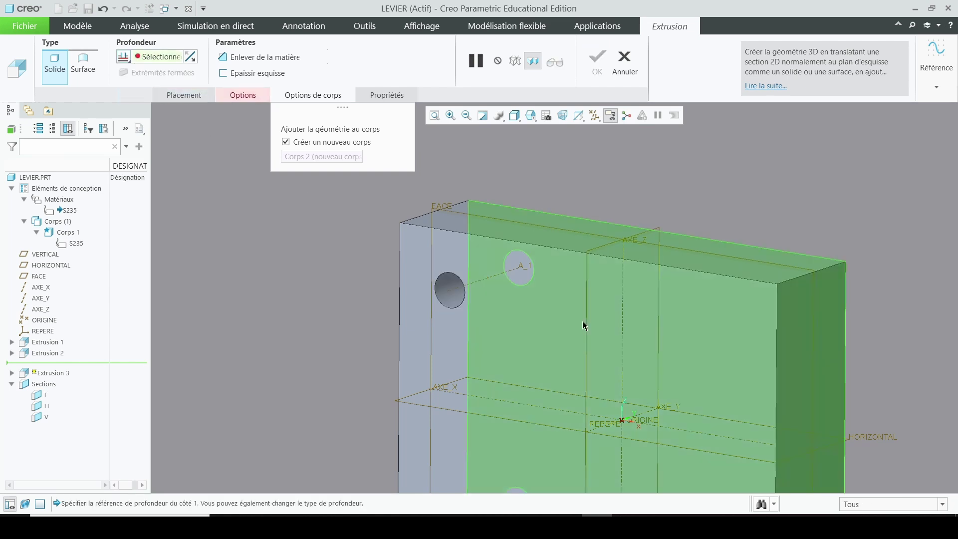
{"action": "left_click", "coordinate": [569, 319]}
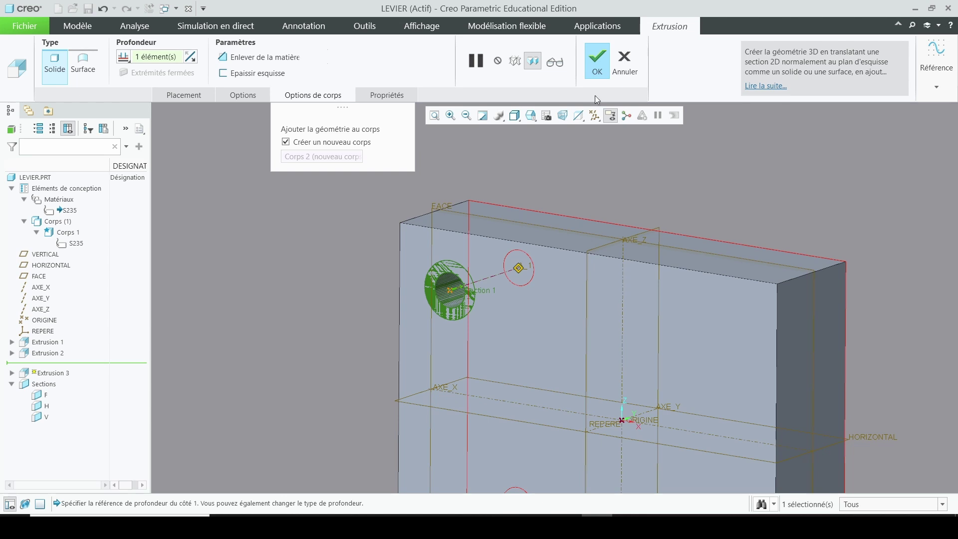
{"action": "left_click", "coordinate": [596, 67]}
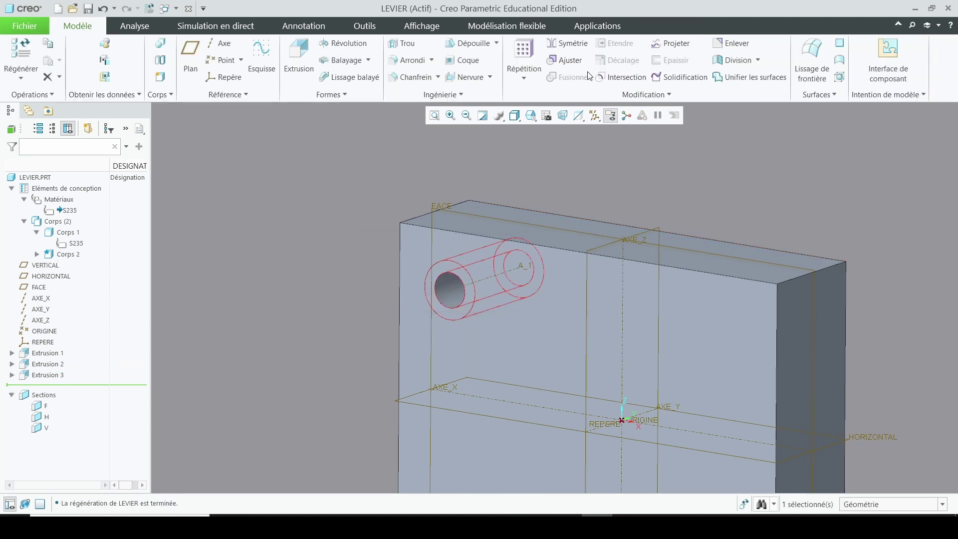
{"action": "left_click", "coordinate": [274, 237]}
{"action": "scroll", "coordinate": [334, 242], "scroll_direction": "up", "scroll_amount": 3}
{"action": "mouse_move", "coordinate": [496, 285]}
{"action": "middle_mouse_down"}
{"action": "mouse_move", "coordinate": [529, 274]}
{"action": "mouse_move", "coordinate": [502, 285]}
{"action": "middle_mouse_up"}
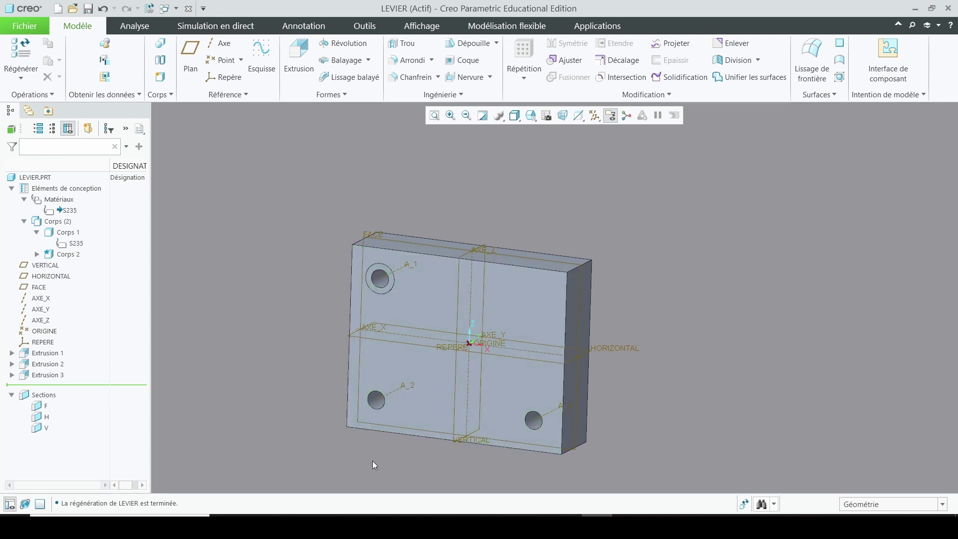
{"action": "scroll", "coordinate": [389, 414], "scroll_direction": "down", "scroll_amount": 2}
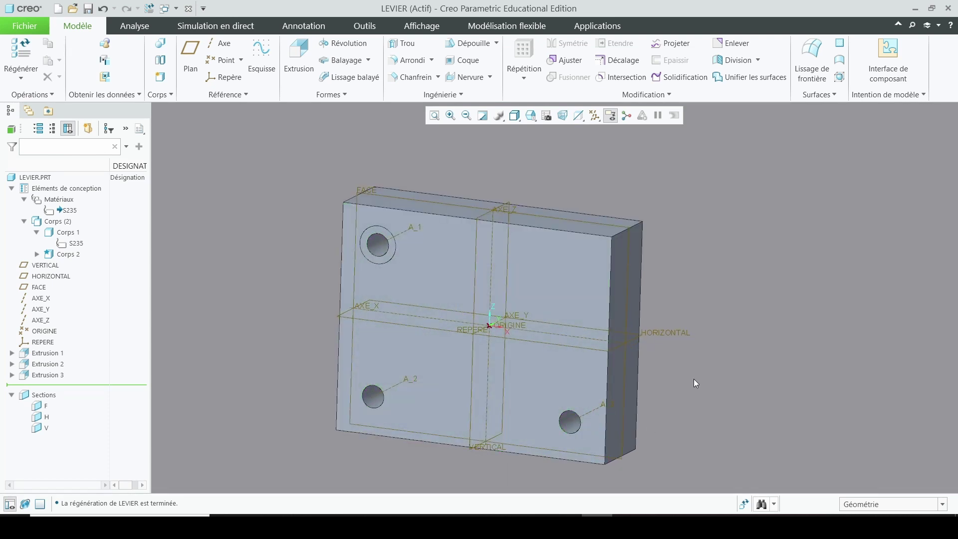
{"action": "scroll", "coordinate": [693, 378], "scroll_direction": "up", "scroll_amount": 2}
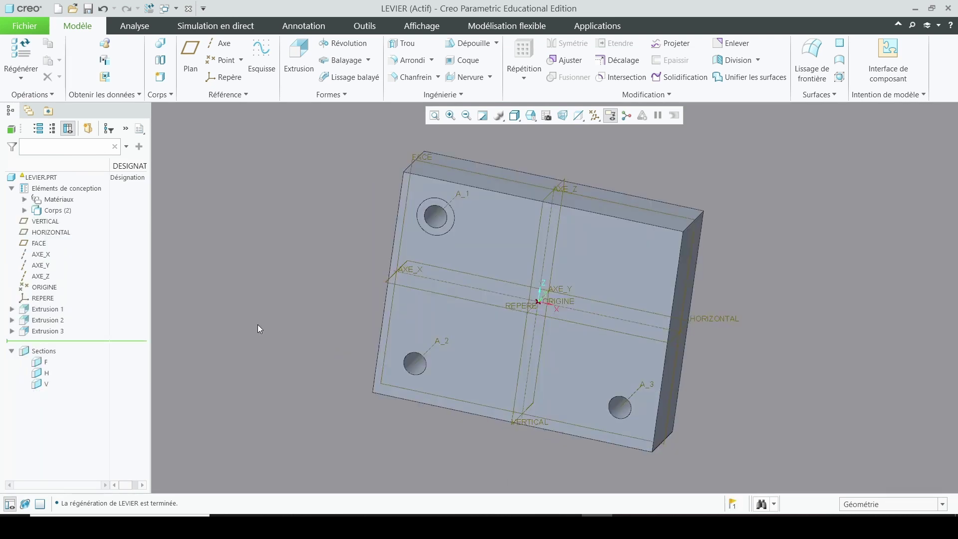
Start an extrusion on the block's front face and sketch two circles centred on hole A_2: one on its edge, one about 21.6 mm in diameter.
{"action": "scroll", "coordinate": [424, 374], "scroll_direction": "down", "scroll_amount": 3}
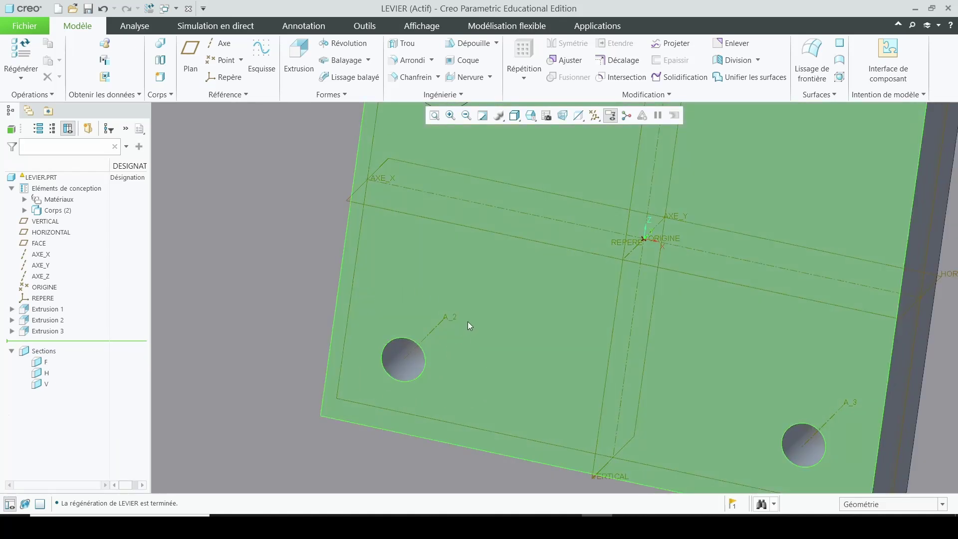
{"action": "left_click", "coordinate": [475, 337]}
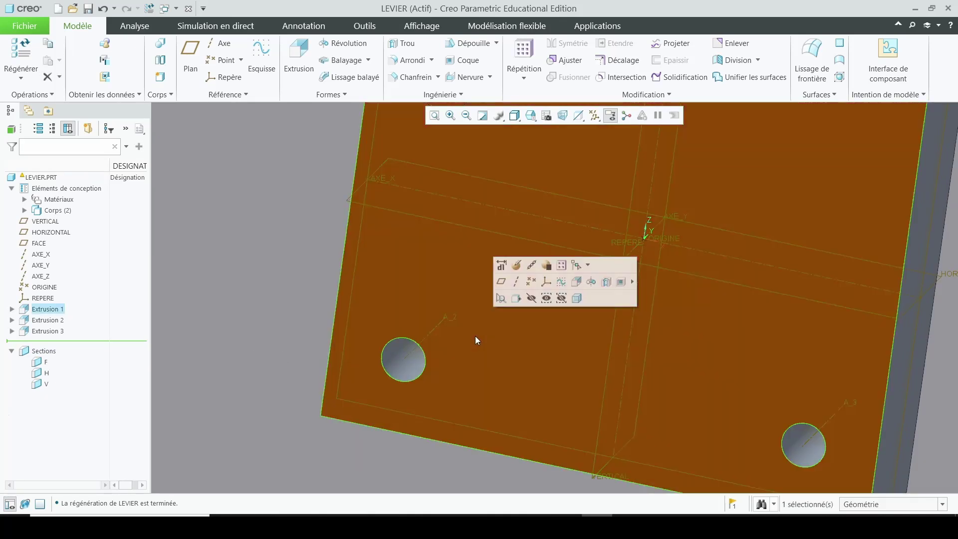
{"action": "left_click", "coordinate": [298, 56]}
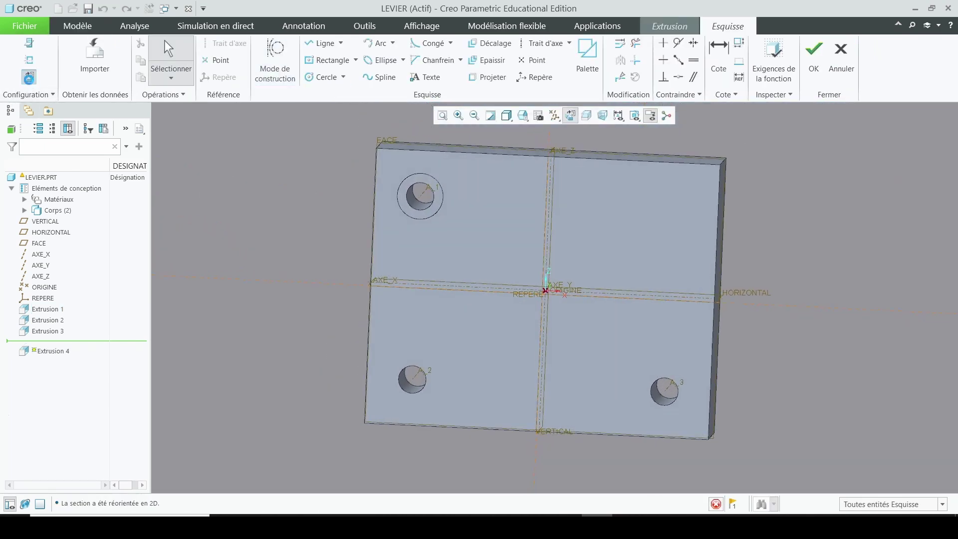
{"action": "left_click", "coordinate": [309, 81]}
{"action": "scroll", "coordinate": [434, 389], "scroll_direction": "up", "scroll_amount": 4}
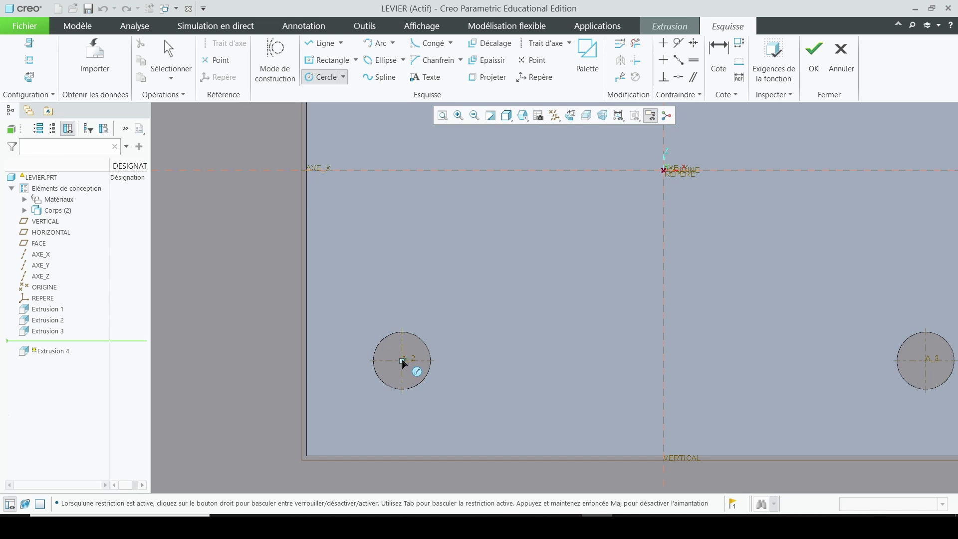
{"action": "left_click", "coordinate": [402, 360]}
{"action": "left_click", "coordinate": [432, 358]}
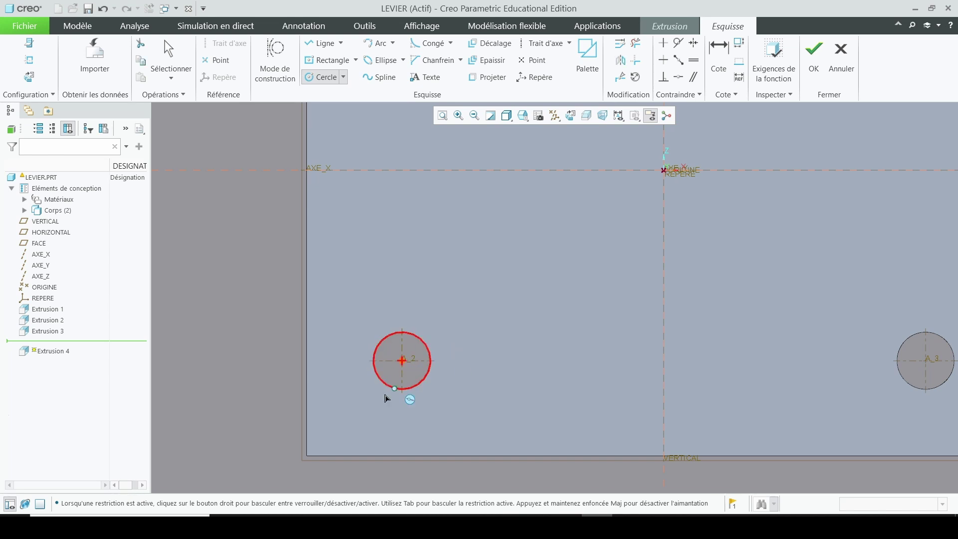
{"action": "left_click", "coordinate": [402, 360]}
{"action": "left_click", "coordinate": [459, 350]}
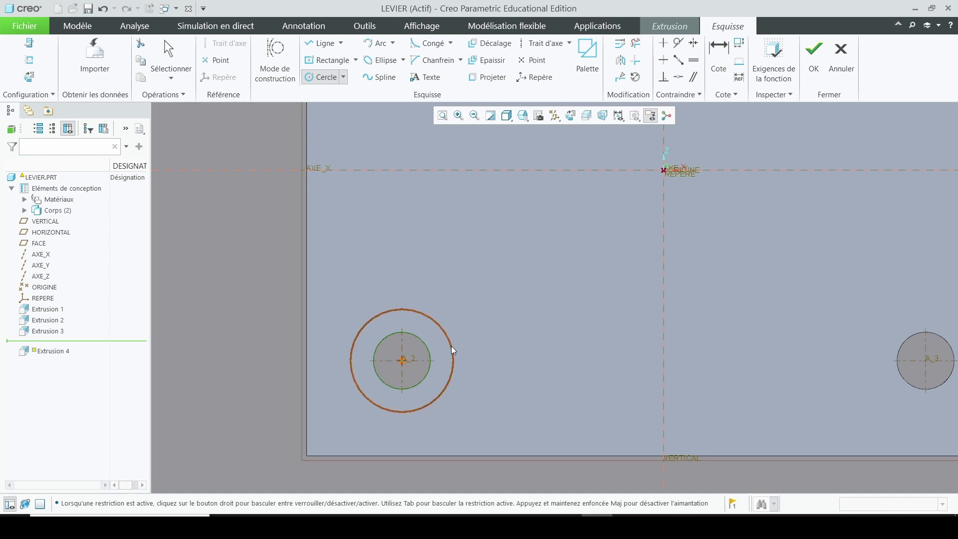
{"action": "middle_click", "coordinate": [454, 349]}
Set the outer circle's diameter around hole A_2 to 20 mm and finish the sketch.
{"action": "double_click", "coordinate": [326, 313]}
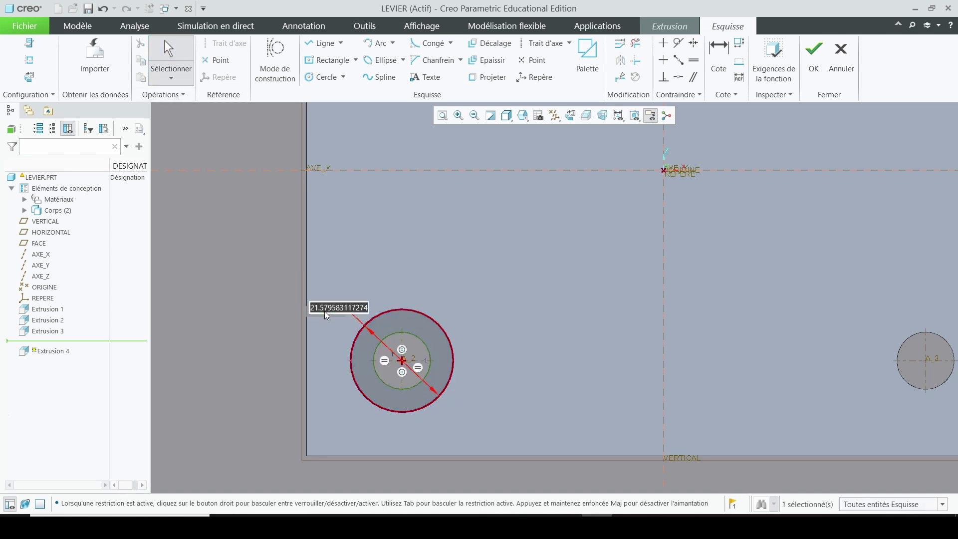
{"action": "type", "text": "2"}
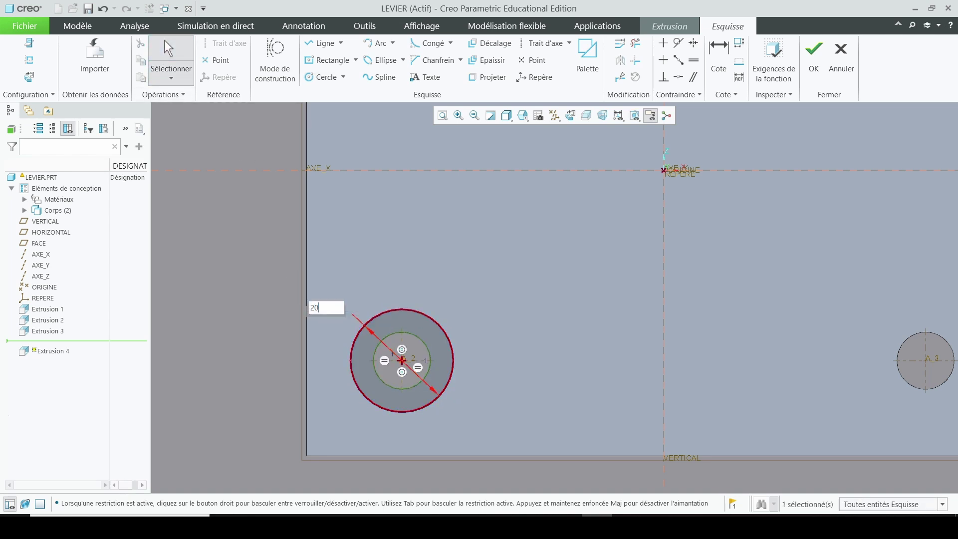
{"action": "type", "text": "0"}
{"action": "key", "text": "Return"}
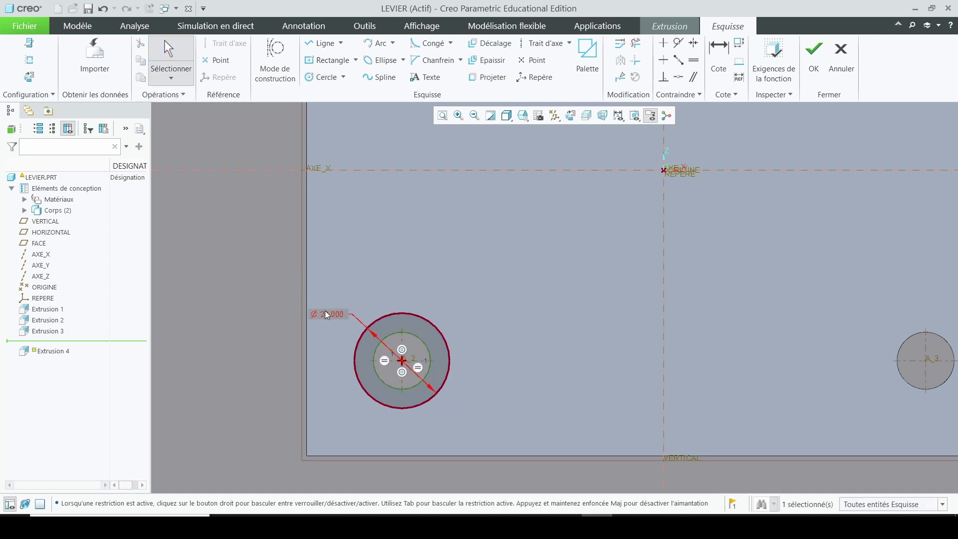
{"action": "left_click", "coordinate": [811, 72]}
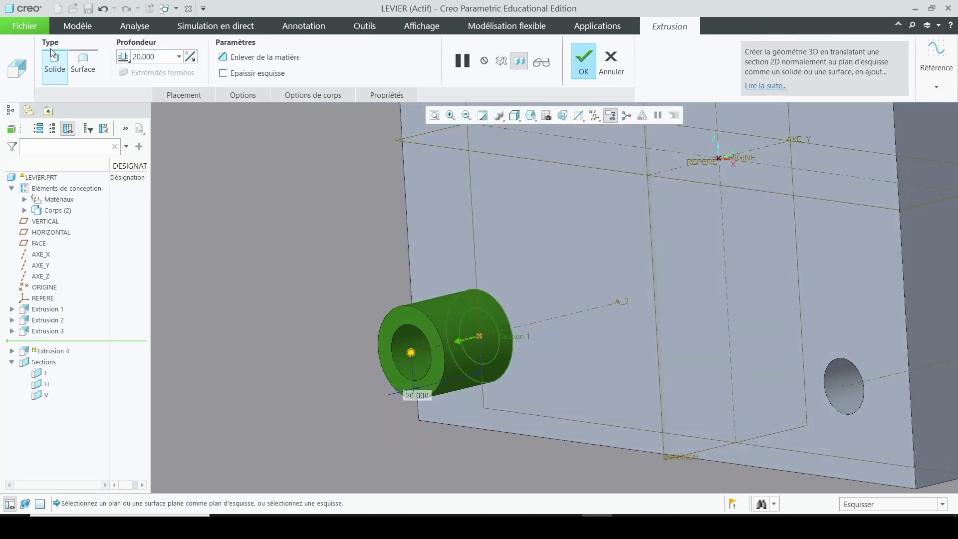
Reverse the A_2 ring's extrusion into the block and extend it up to the block's back face as reference.
{"action": "left_click", "coordinate": [190, 57]}
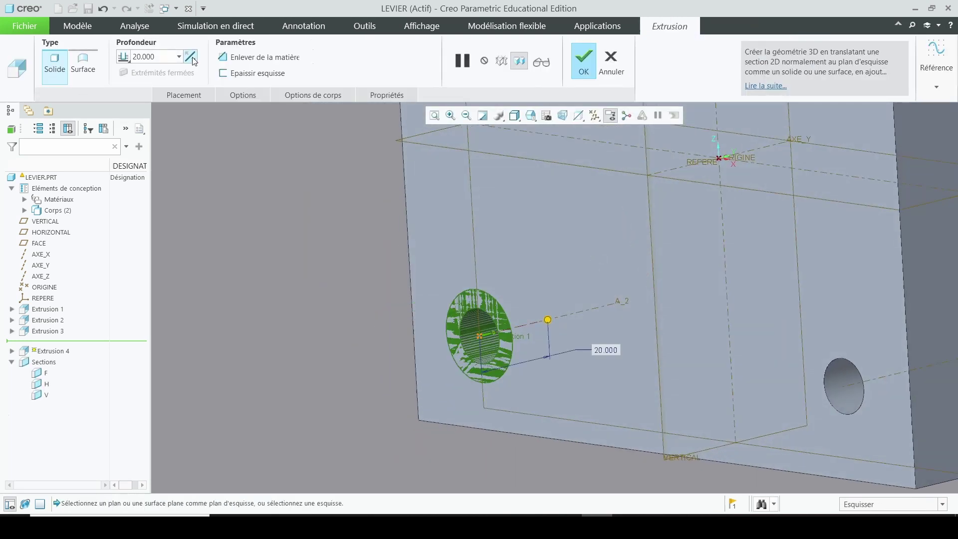
{"action": "left_click", "coordinate": [126, 60]}
{"action": "left_click", "coordinate": [155, 136]}
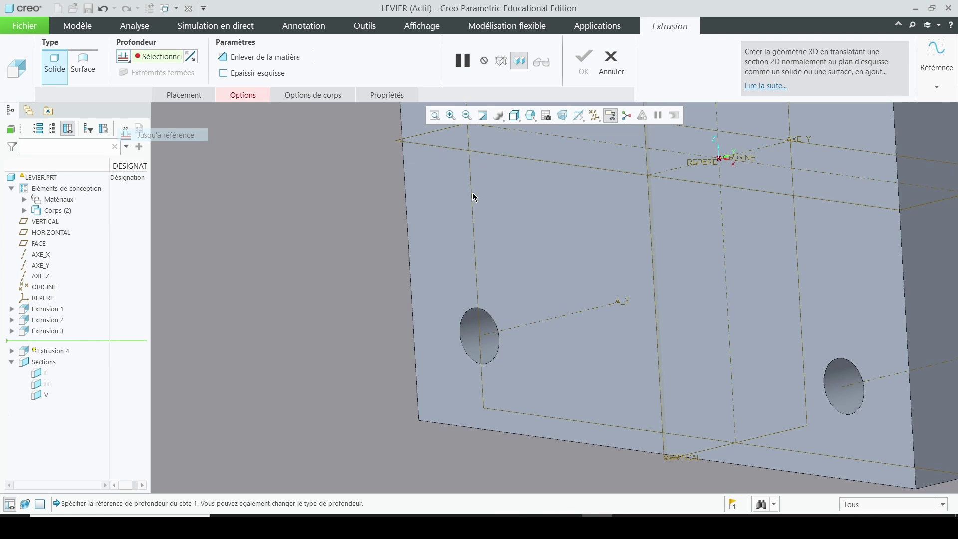
{"action": "left_click", "coordinate": [621, 257]}
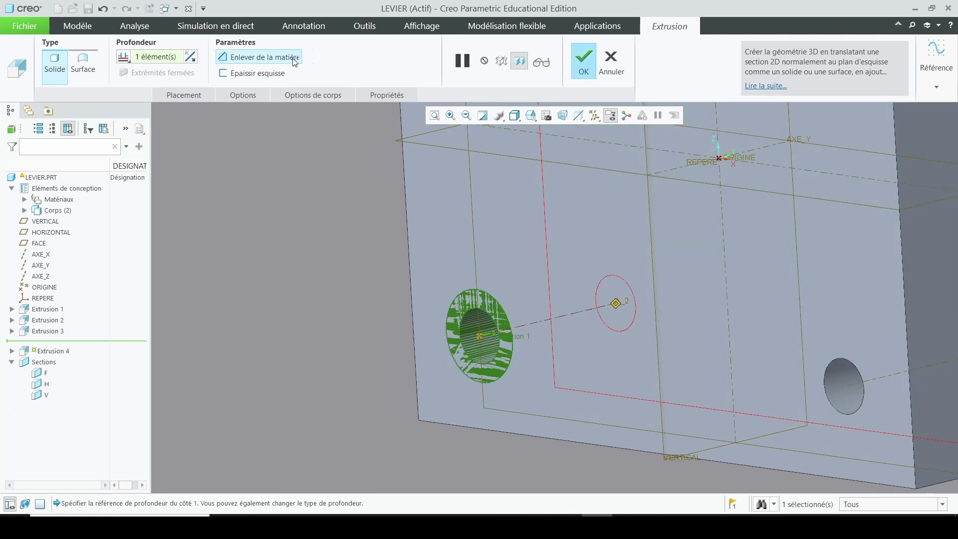
Make the A_2 ring's extrusion create a new body and complete the feature.
{"action": "left_click", "coordinate": [309, 95]}
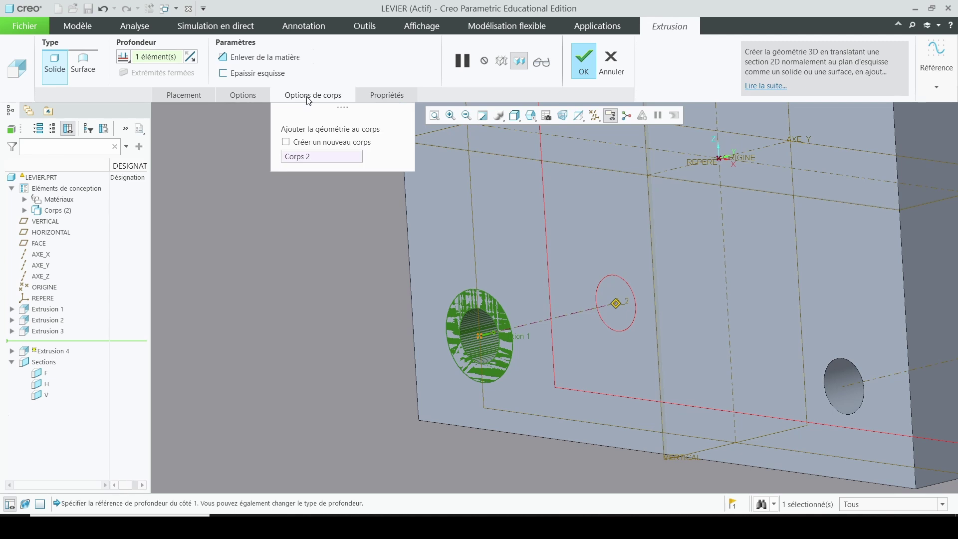
{"action": "left_click", "coordinate": [287, 144]}
{"action": "left_click", "coordinate": [581, 62]}
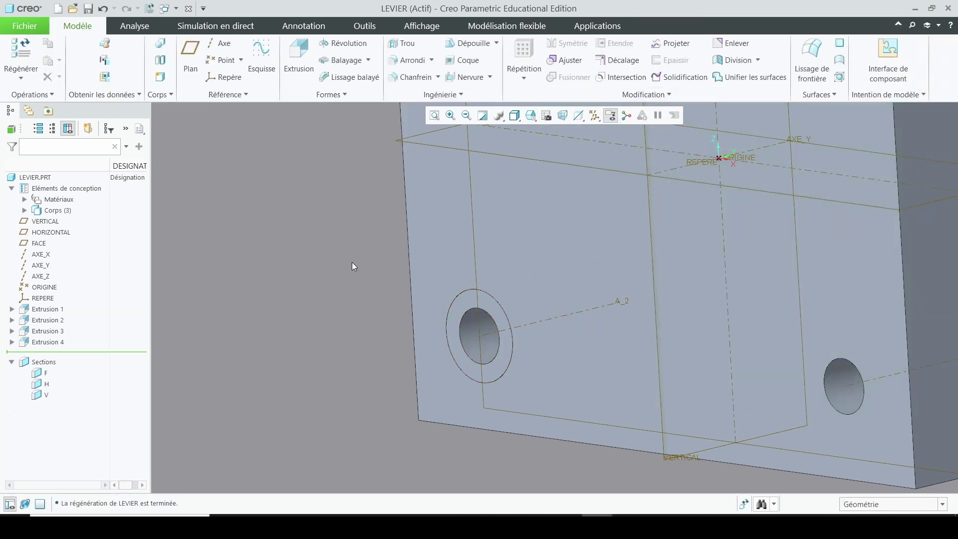
Start an extrusion on the block's front face and sketch two circles centred on hole A_3: one on its edge, one about 19.9 mm in diameter.
{"action": "scroll", "coordinate": [359, 289], "scroll_direction": "down", "scroll_amount": 4}
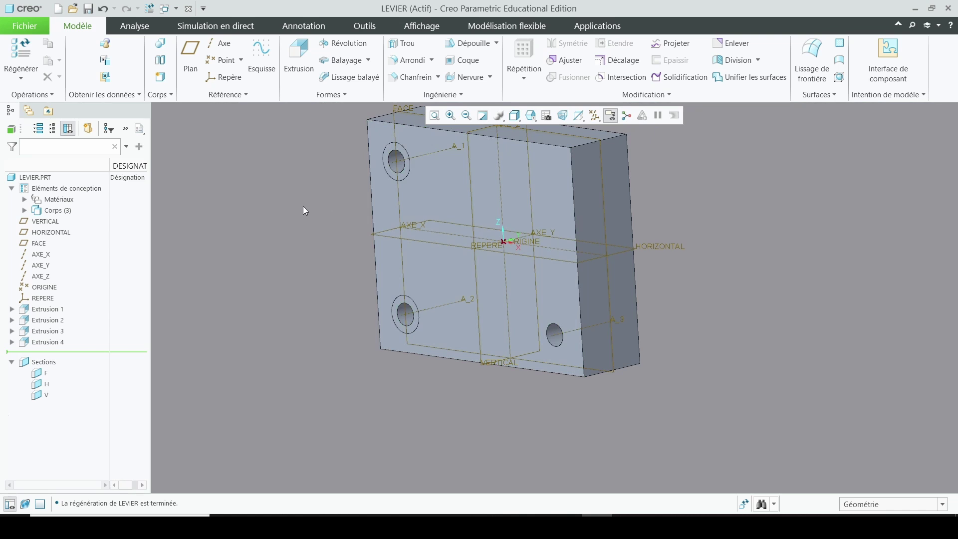
{"action": "middle_click_drag", "start_coordinate": [304, 205], "coordinate": [716, 376]}
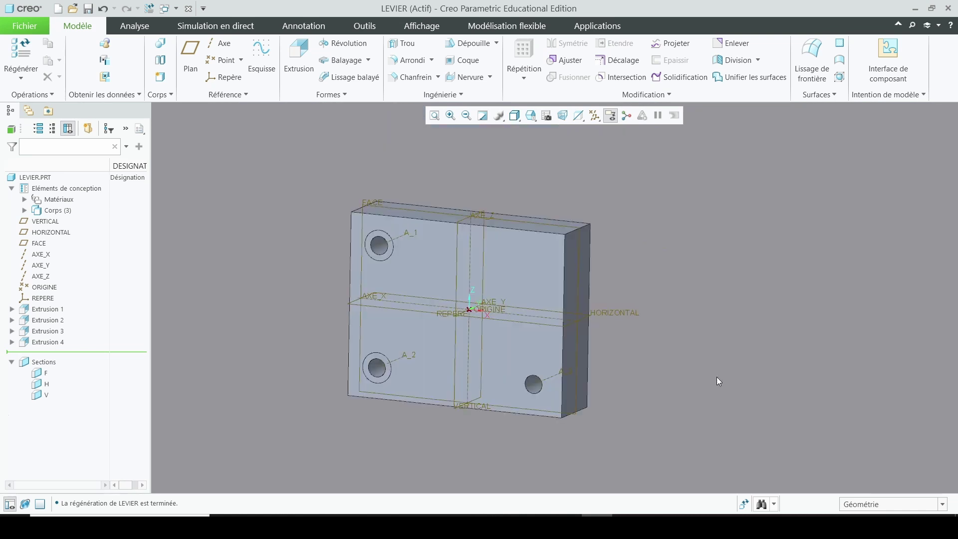
{"action": "scroll", "coordinate": [521, 394], "scroll_direction": "up", "scroll_amount": 2}
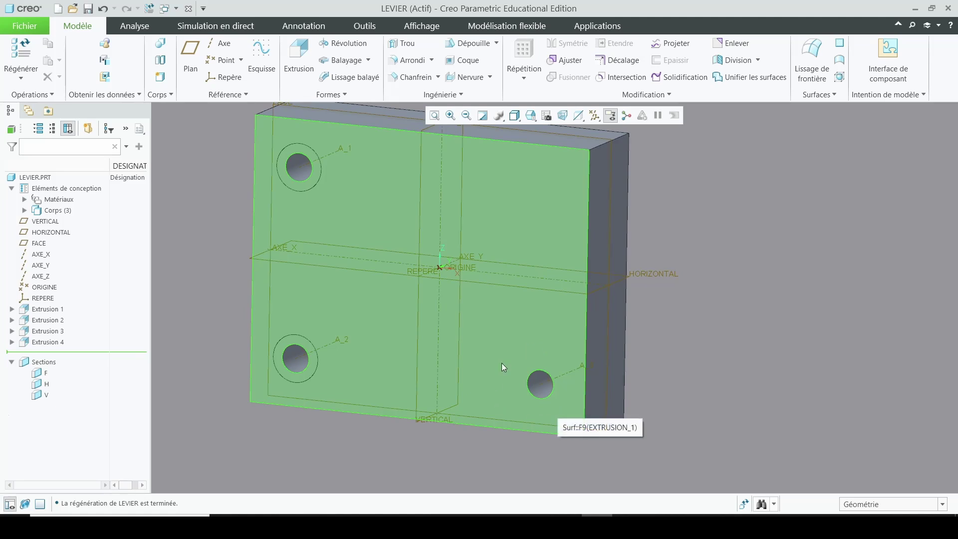
{"action": "left_click", "coordinate": [531, 327]}
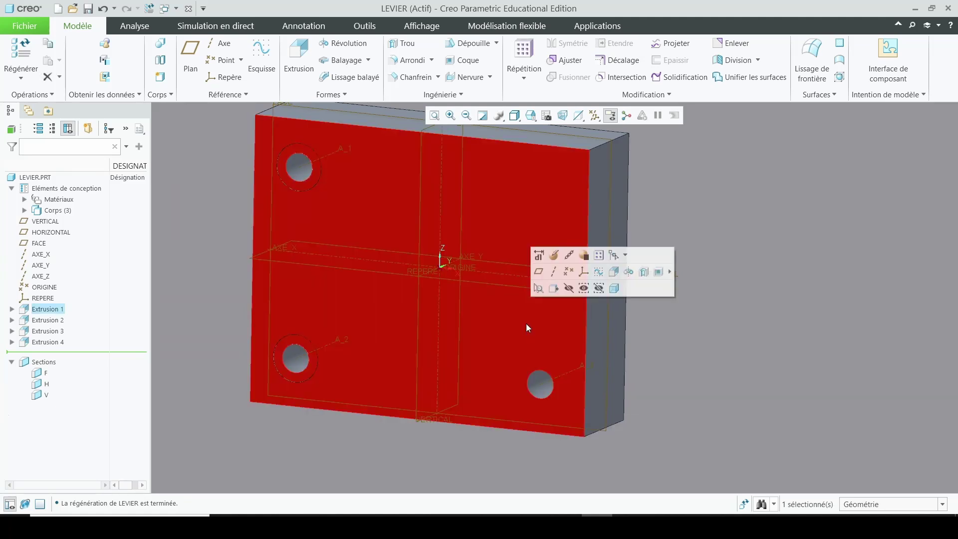
{"action": "left_click", "coordinate": [300, 75]}
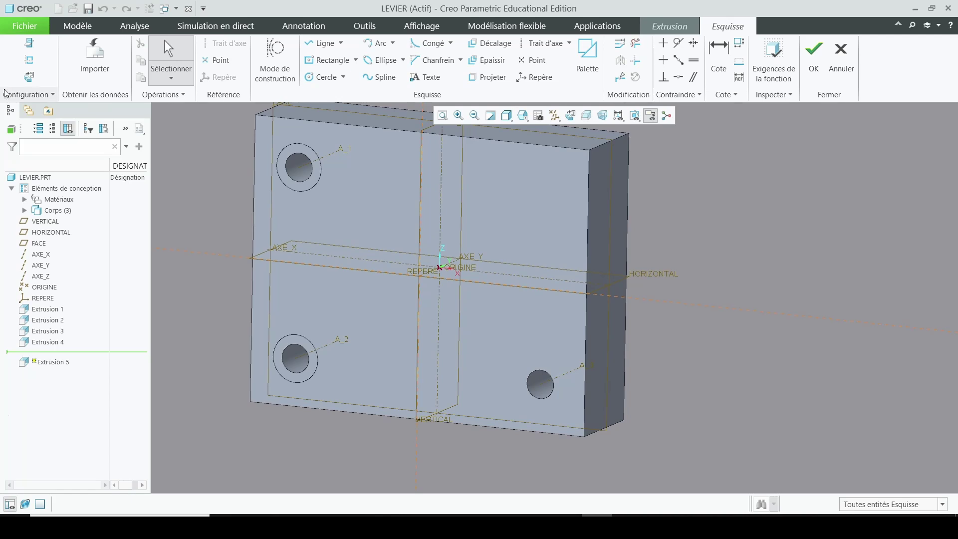
{"action": "left_click", "coordinate": [29, 77]}
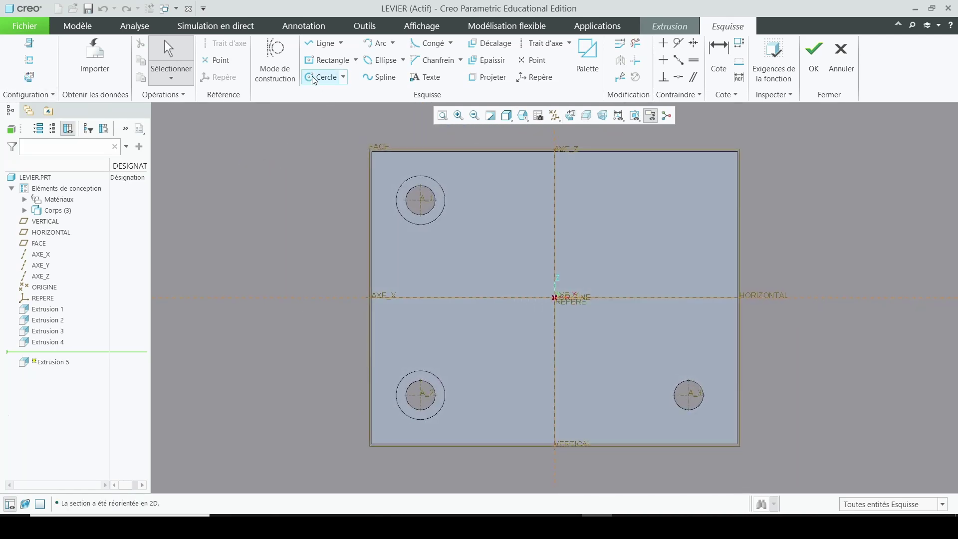
{"action": "left_click", "coordinate": [316, 78]}
{"action": "scroll", "coordinate": [706, 395], "scroll_direction": "up", "scroll_amount": 4}
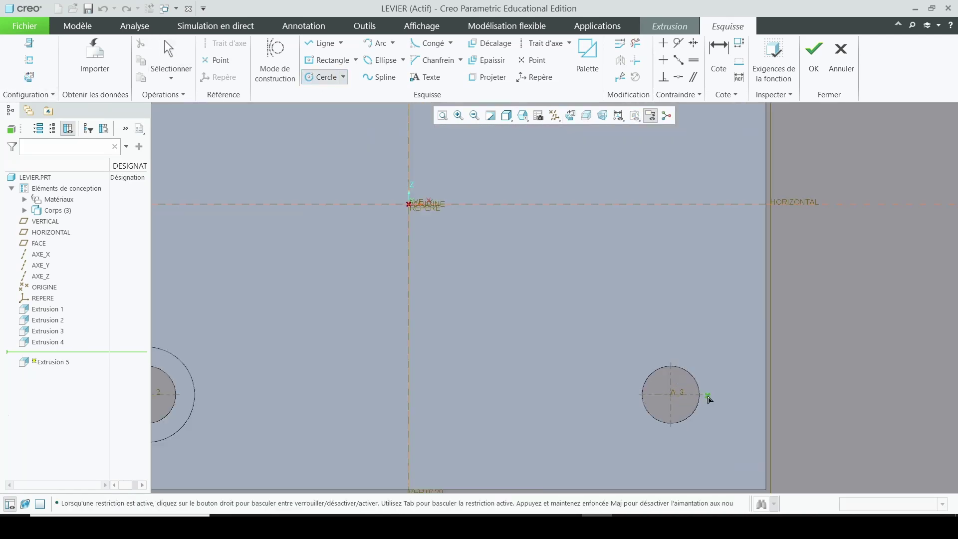
{"action": "left_click", "coordinate": [661, 394]}
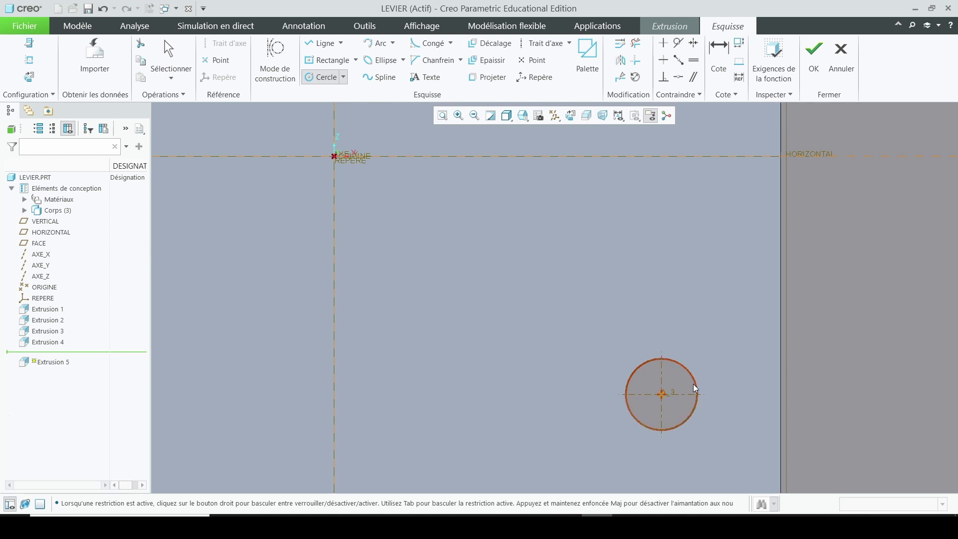
{"action": "left_click", "coordinate": [721, 384]}
{"action": "middle_click", "coordinate": [721, 384]}
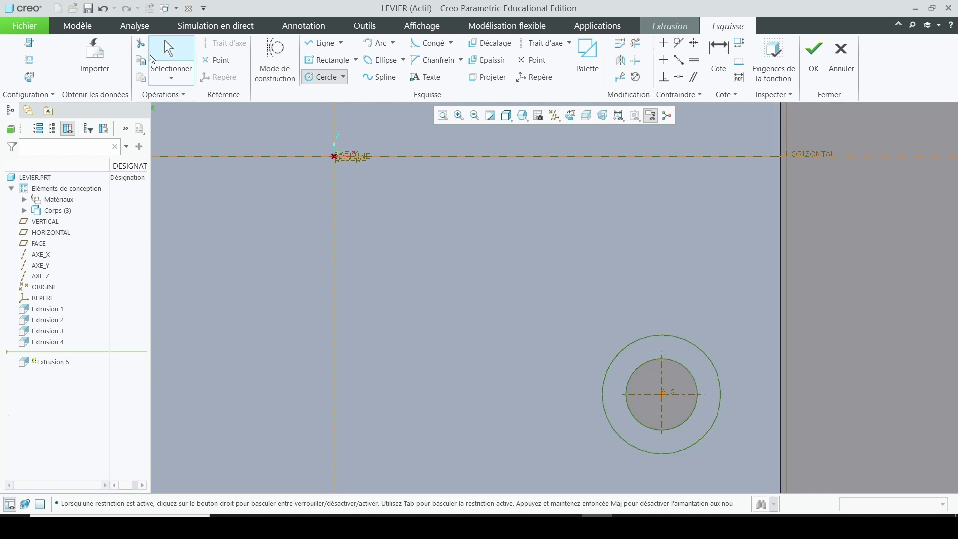
Set the outer circle's diameter around hole A_3 to 20 mm and finish the sketch.
{"action": "double_click", "coordinate": [578, 340]}
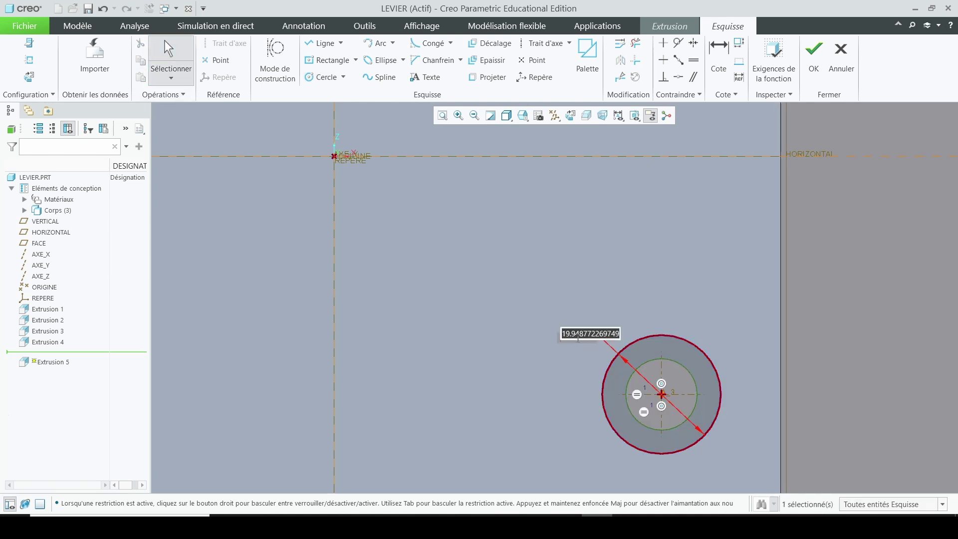
{"action": "type", "text": "20"}
{"action": "key", "text": "Return"}
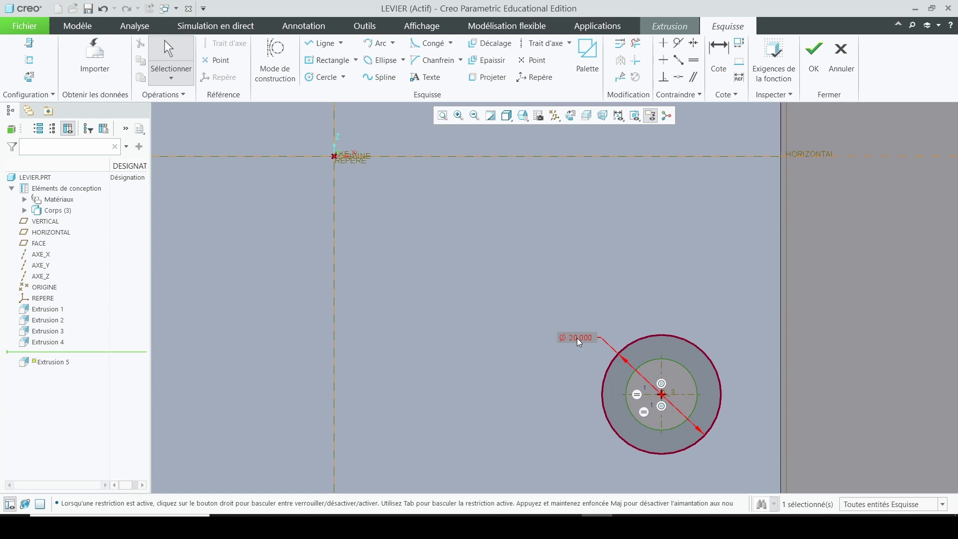
{"action": "scroll", "coordinate": [509, 325], "scroll_direction": "up", "scroll_amount": 2}
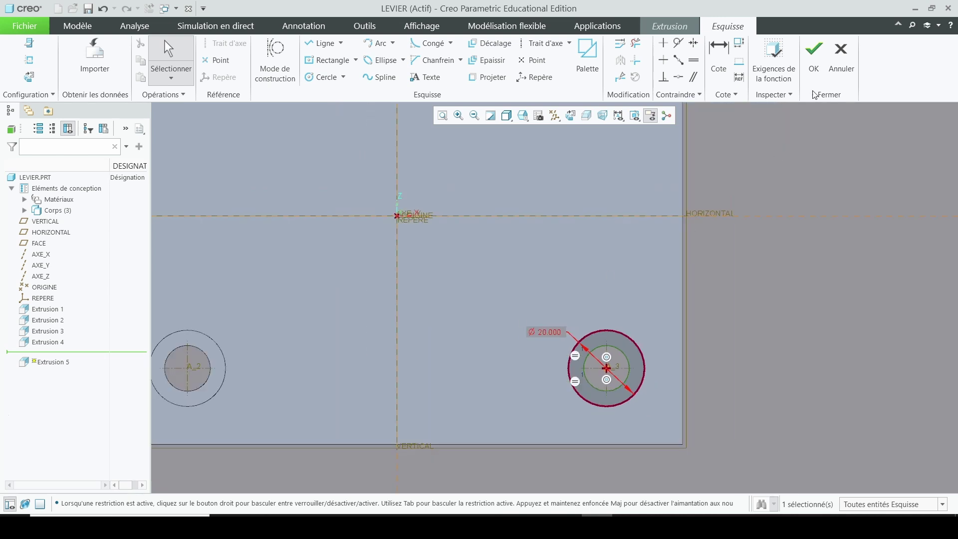
{"action": "left_click", "coordinate": [809, 75]}
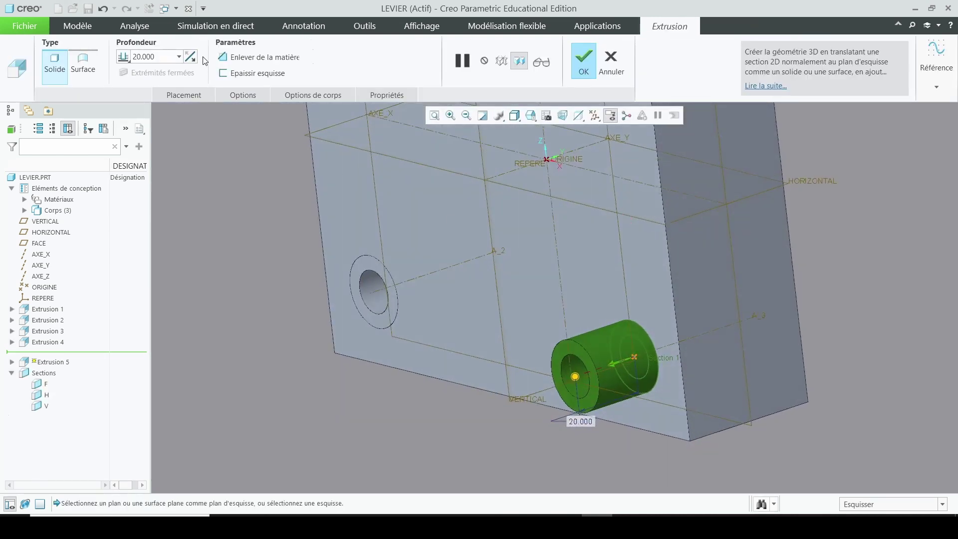
Reverse the A_3 ring's extrusion into the block and extend it up to the block's back face as reference.
{"action": "left_click", "coordinate": [191, 62]}
{"action": "left_click", "coordinate": [126, 61]}
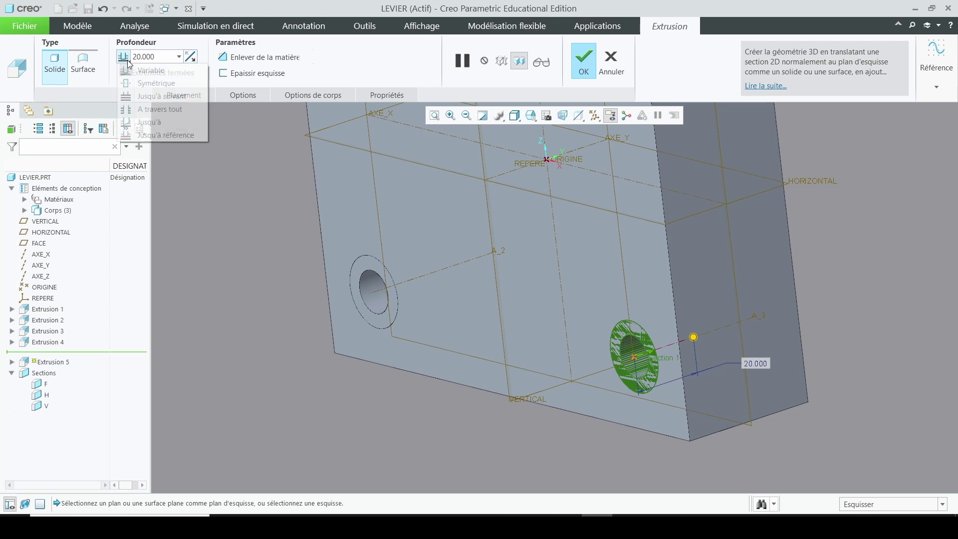
{"action": "left_click", "coordinate": [162, 135]}
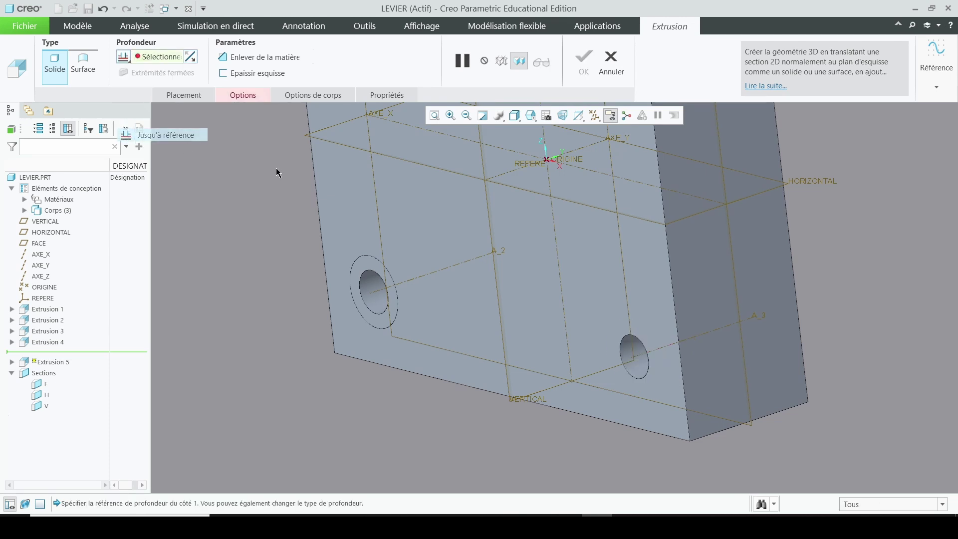
{"action": "left_click", "coordinate": [602, 229]}
Make the A_3 ring's extrusion create a new body and complete the feature.
{"action": "left_click", "coordinate": [299, 96]}
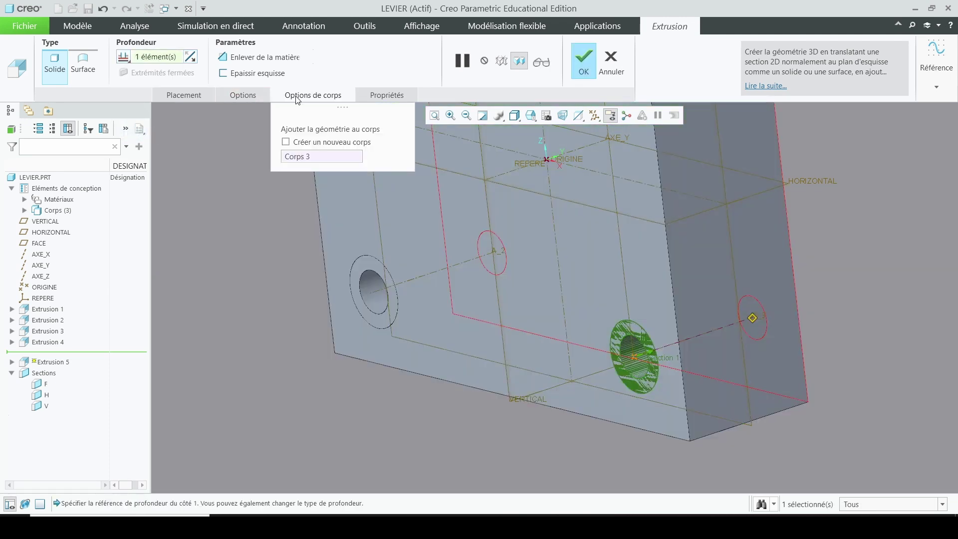
{"action": "left_click", "coordinate": [287, 143]}
{"action": "left_click", "coordinate": [589, 60]}
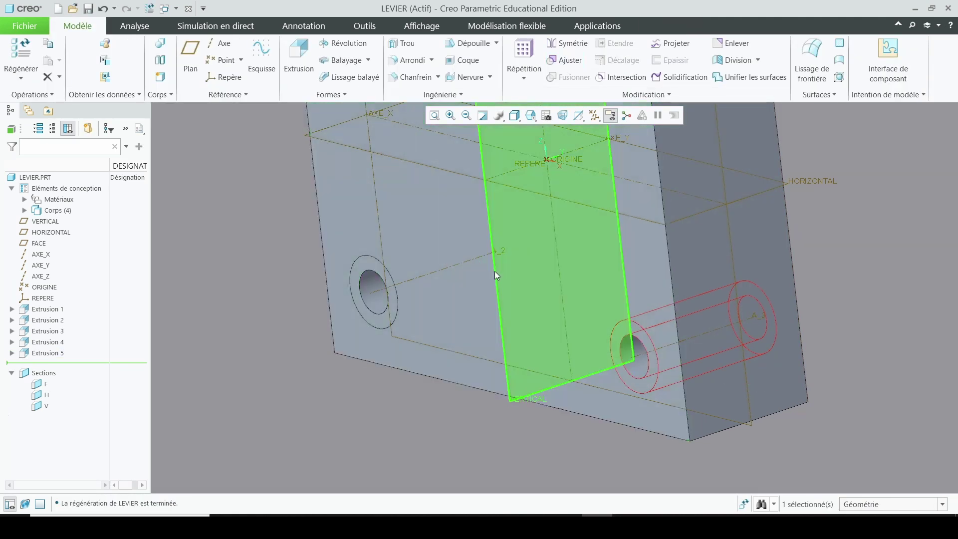
Expand the part's list of bodies and select Corps 1 to highlight its geometry in the model.
{"action": "scroll", "coordinate": [493, 268], "scroll_direction": "up", "scroll_amount": 1}
{"action": "left_click", "coordinate": [897, 304]}
{"action": "scroll", "coordinate": [671, 477], "scroll_direction": "up", "scroll_amount": 4}
{"action": "key", "text": "ctrl+d"}
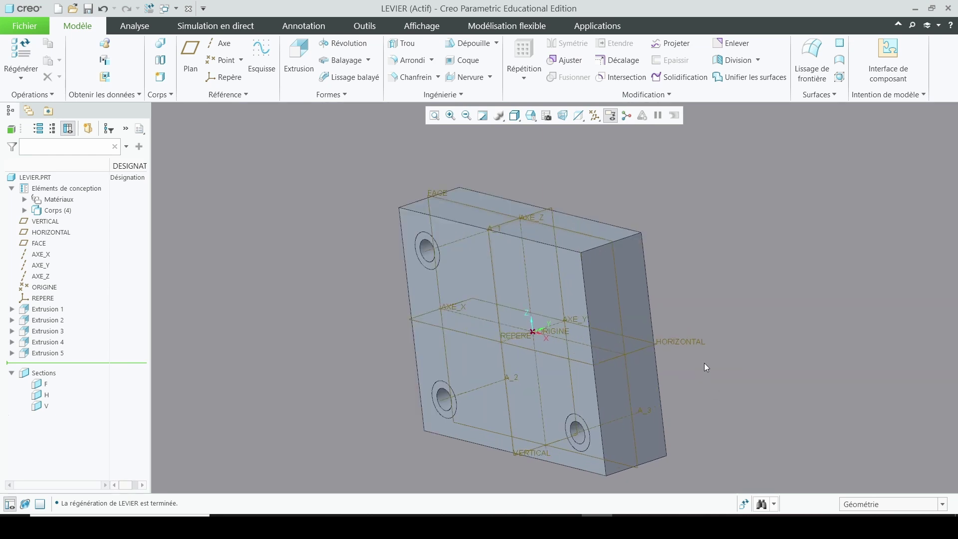
{"action": "left_click", "coordinate": [24, 210]}
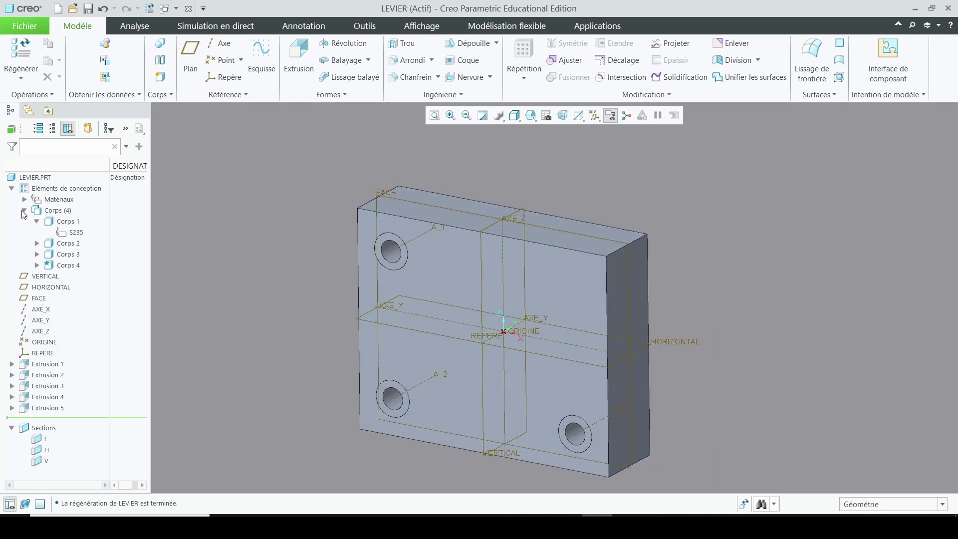
{"action": "left_click", "coordinate": [68, 222]}
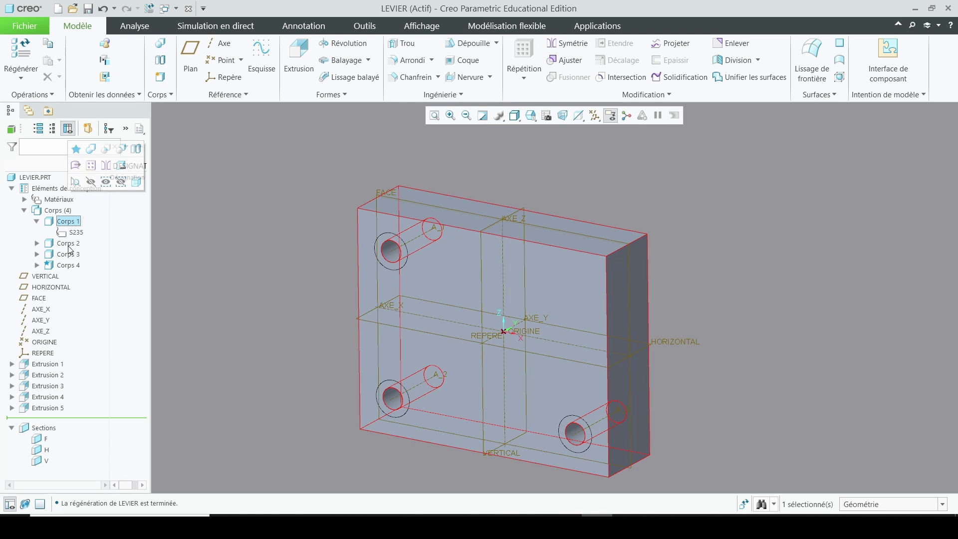
Highlight Corps 2, Corps 3 and Corps 4 one after another to identify each ring in the model, and clear the selection.
{"action": "left_click", "coordinate": [69, 243]}
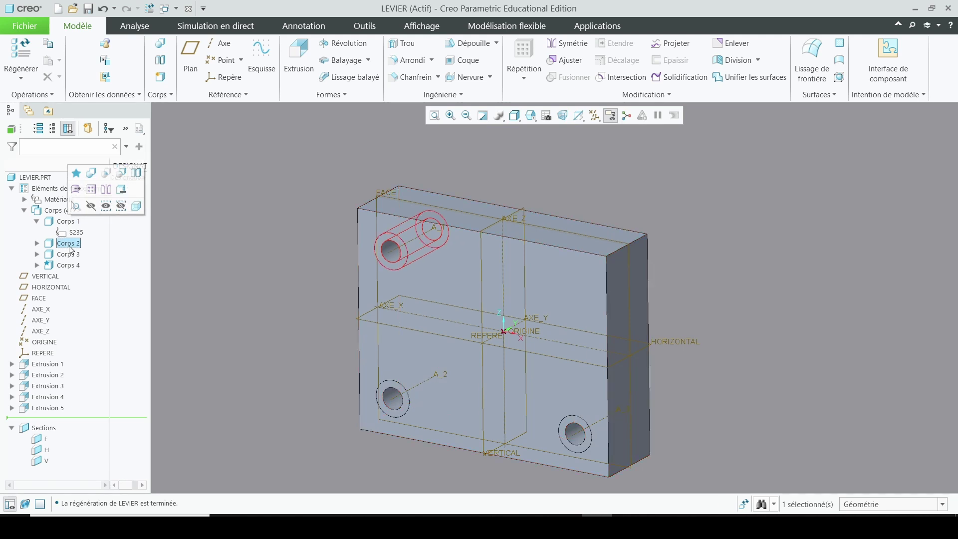
{"action": "left_click", "coordinate": [70, 255]}
{"action": "left_click", "coordinate": [71, 265]}
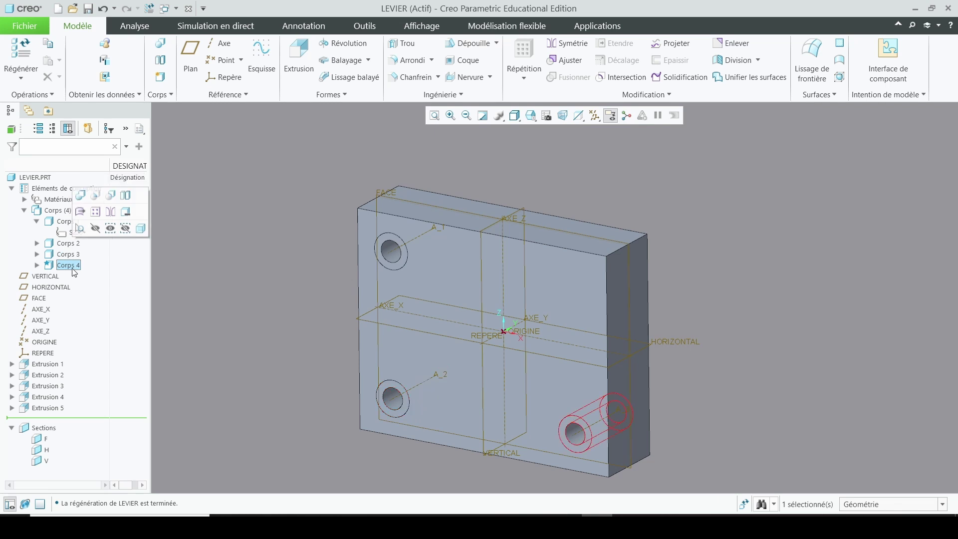
{"action": "left_click", "coordinate": [270, 279]}
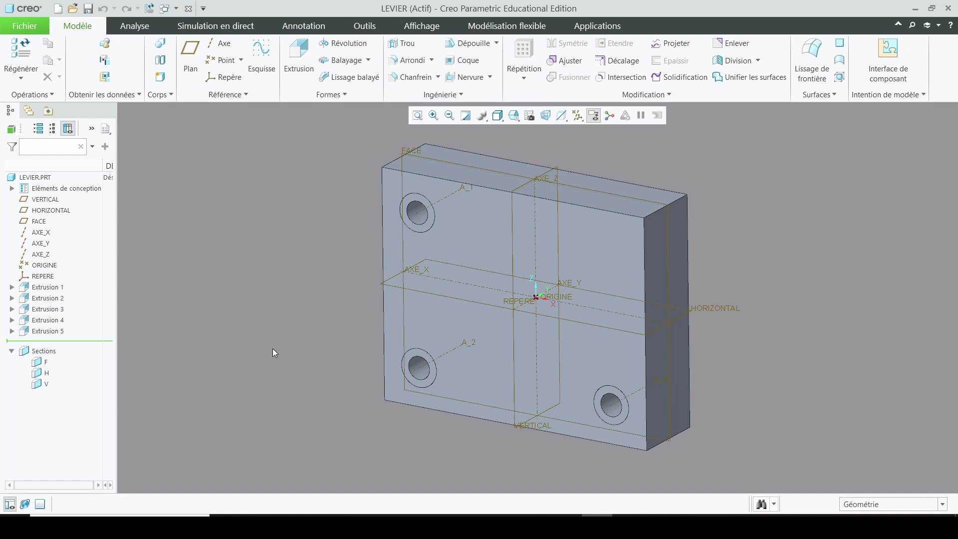
Start a generative design study on the part and assign the block body Corps 1 as its starting geometry.
{"action": "left_click", "coordinate": [597, 25]}
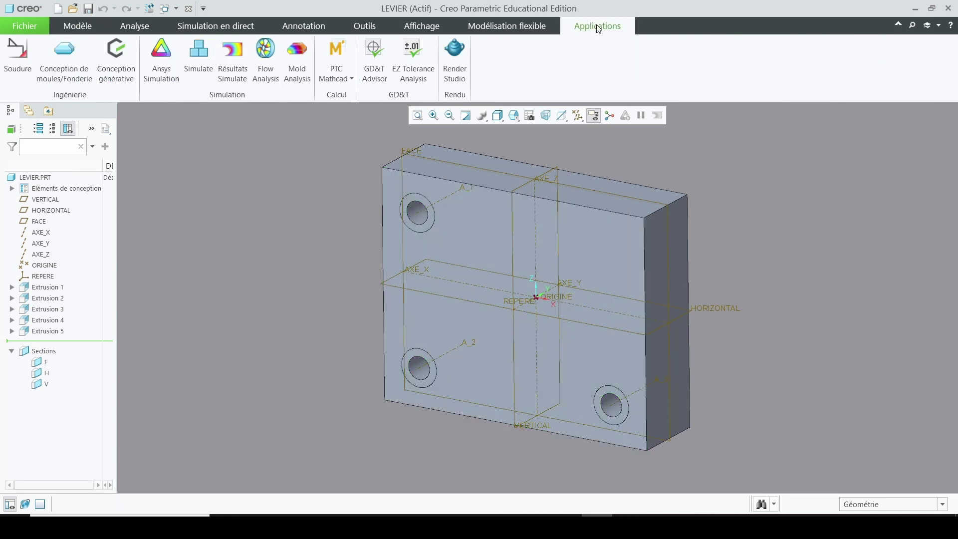
{"action": "left_click", "coordinate": [123, 57]}
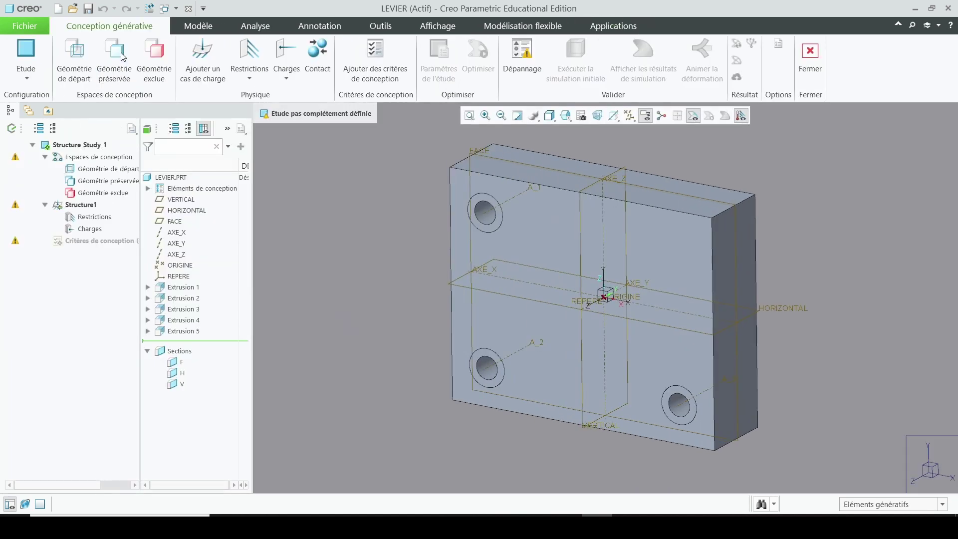
{"action": "left_click", "coordinate": [85, 60]}
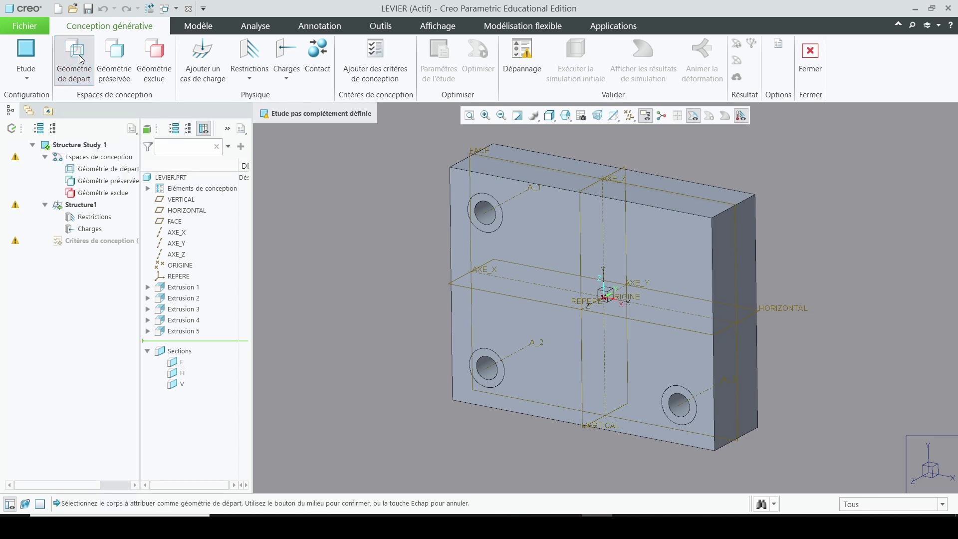
{"action": "left_click", "coordinate": [562, 243]}
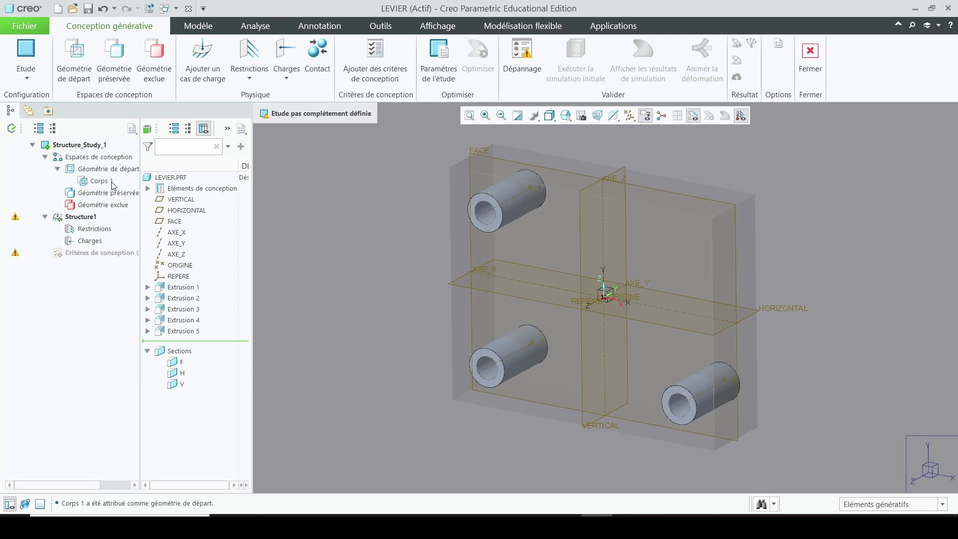
Assign the ring body Corps 2 around hole A_1 as preserved geometry.
{"action": "left_click", "coordinate": [119, 56]}
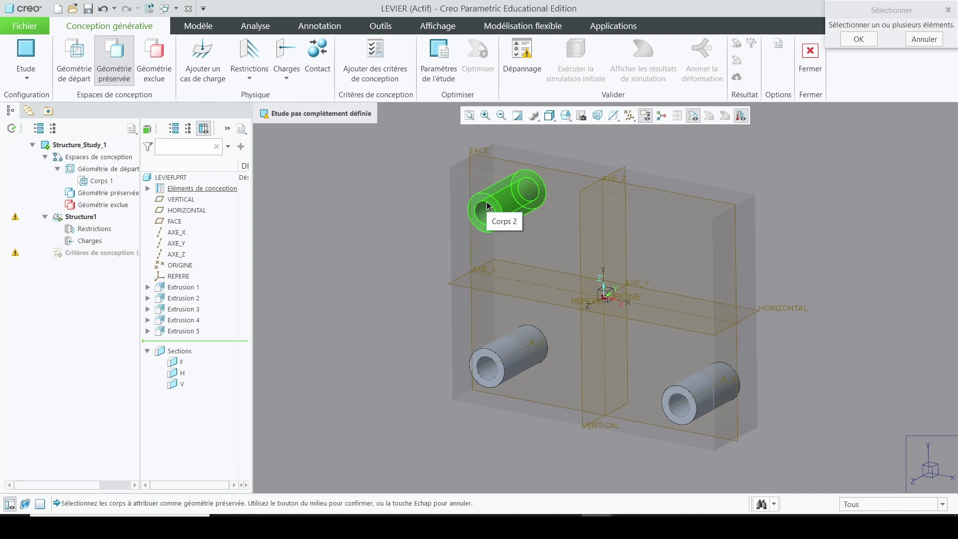
{"action": "right_click", "coordinate": [517, 202]}
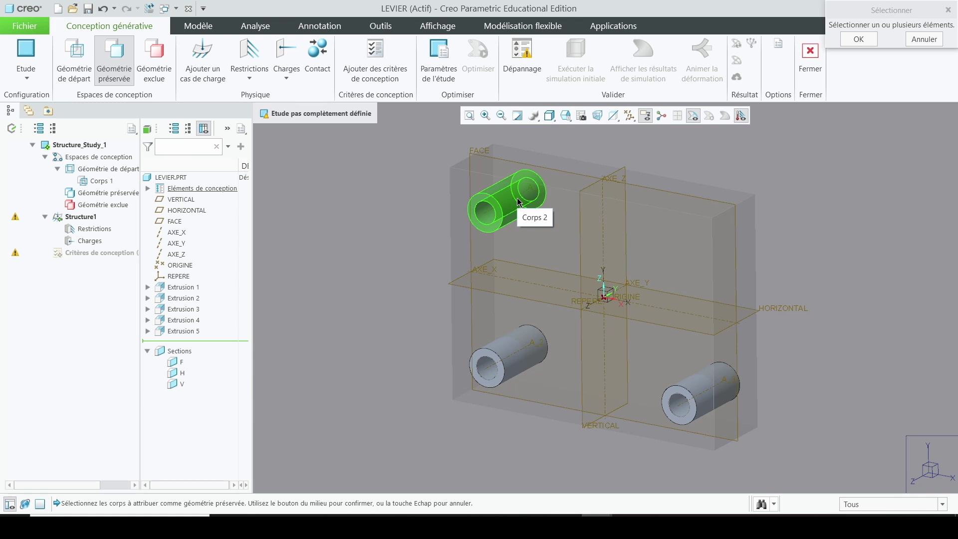
{"action": "left_click", "coordinate": [519, 202]}
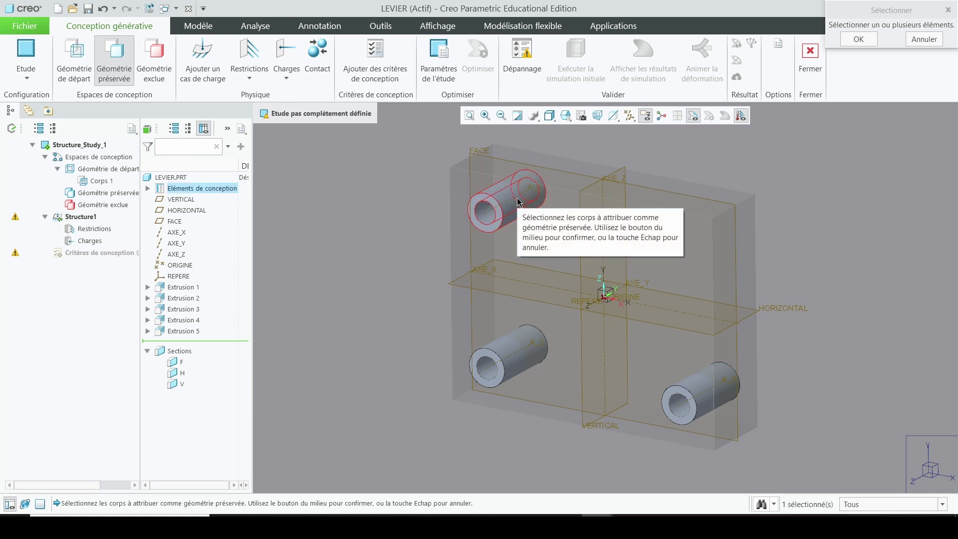
{"action": "middle_click", "coordinate": [518, 202]}
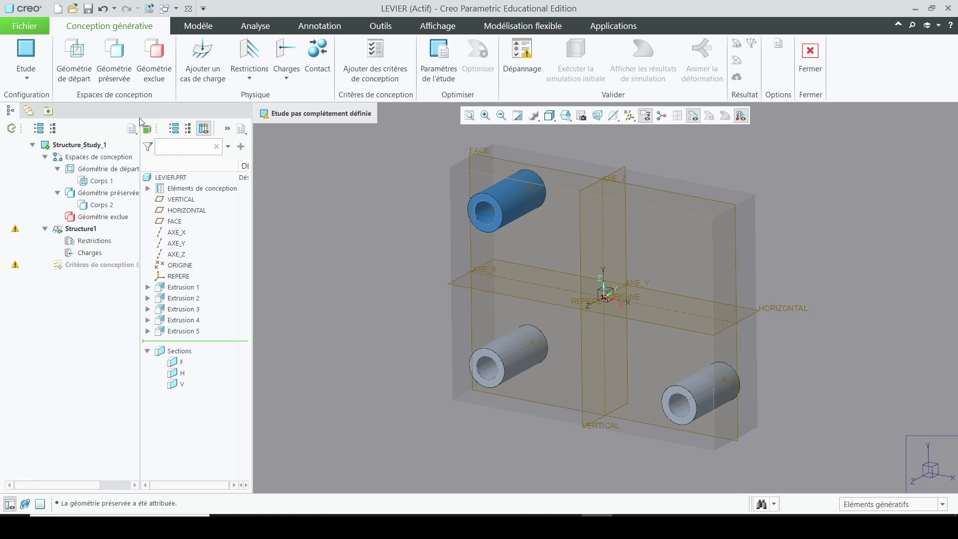
Assign the ring bodies Corps 3 and Corps 4 around the two lower holes as preserved geometry.
{"action": "left_click", "coordinate": [117, 68]}
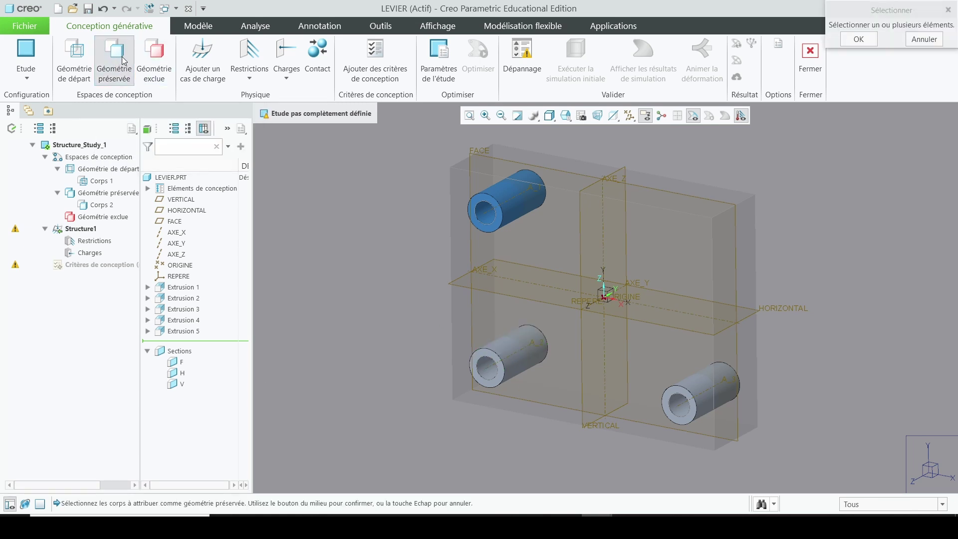
{"action": "left_click", "coordinate": [487, 359]}
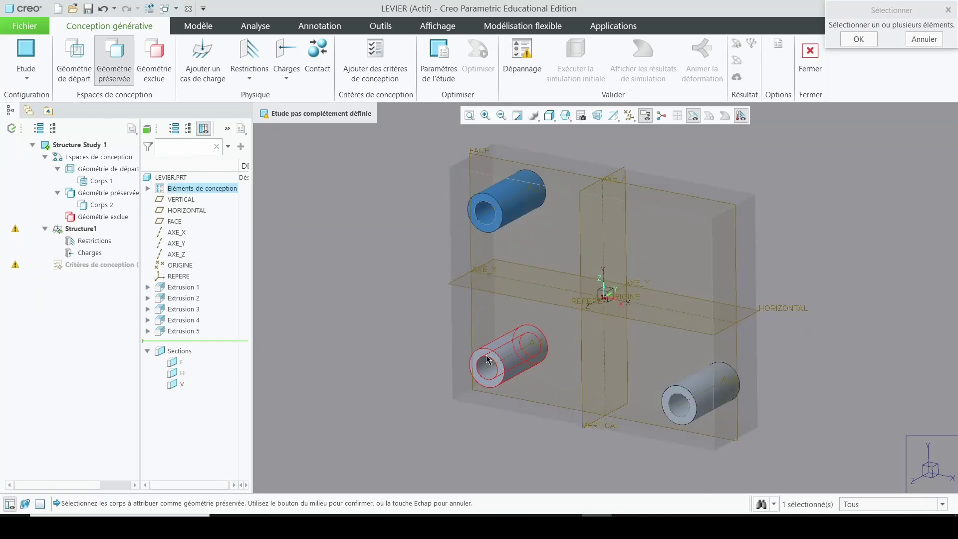
{"action": "middle_click", "coordinate": [397, 333]}
{"action": "left_click", "coordinate": [114, 63]}
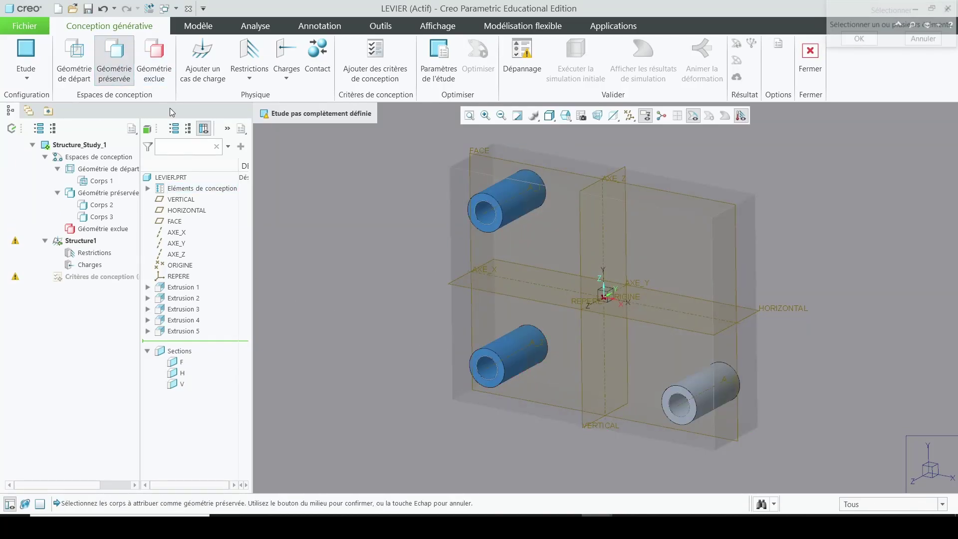
{"action": "left_click", "coordinate": [679, 401]}
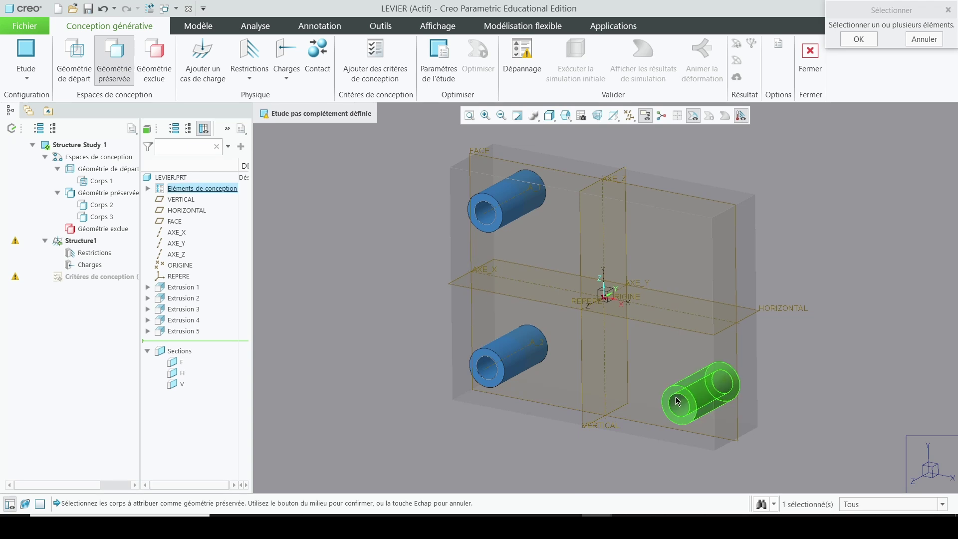
{"action": "middle_click", "coordinate": [678, 401]}
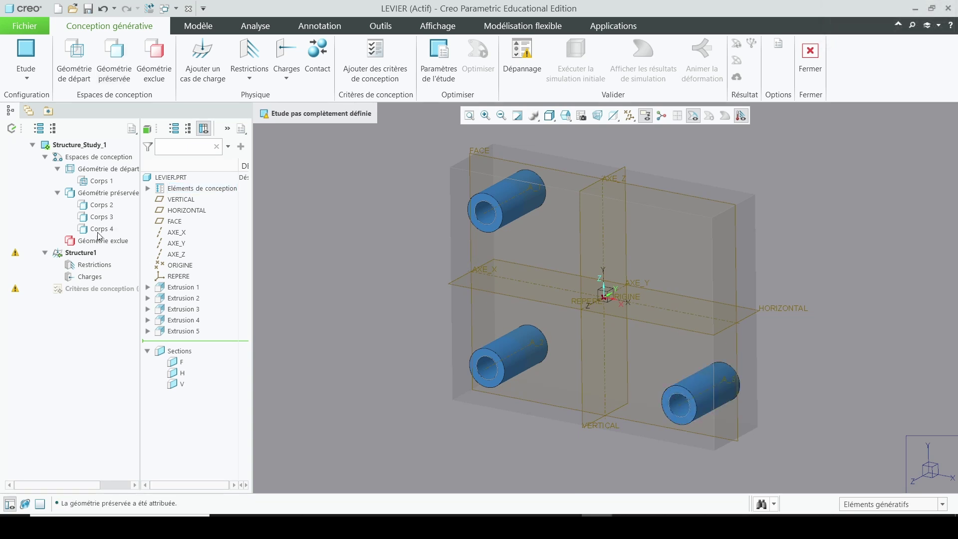
Highlight the study's starting body and preserved bodies to check which geometry each one covers.
{"action": "left_click", "coordinate": [102, 181]}
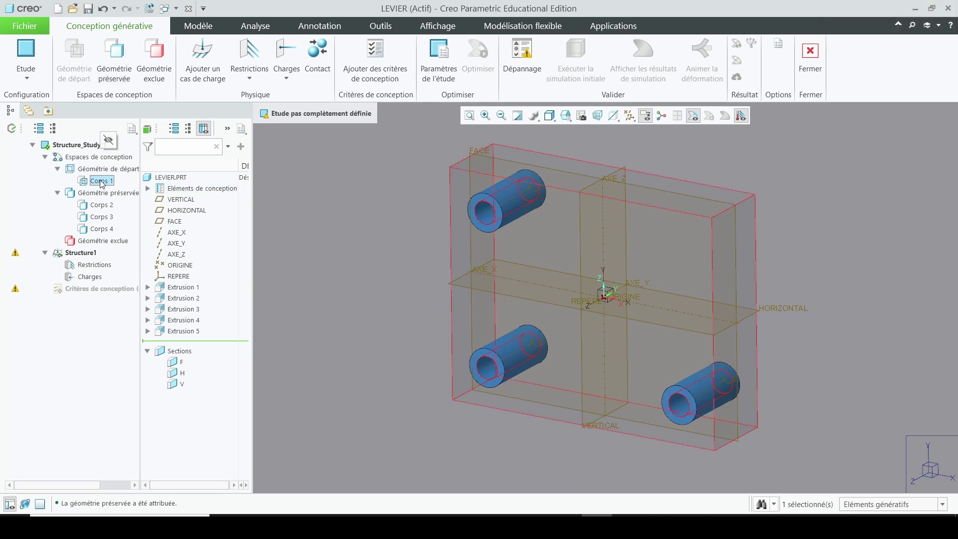
{"action": "left_click", "coordinate": [102, 217]}
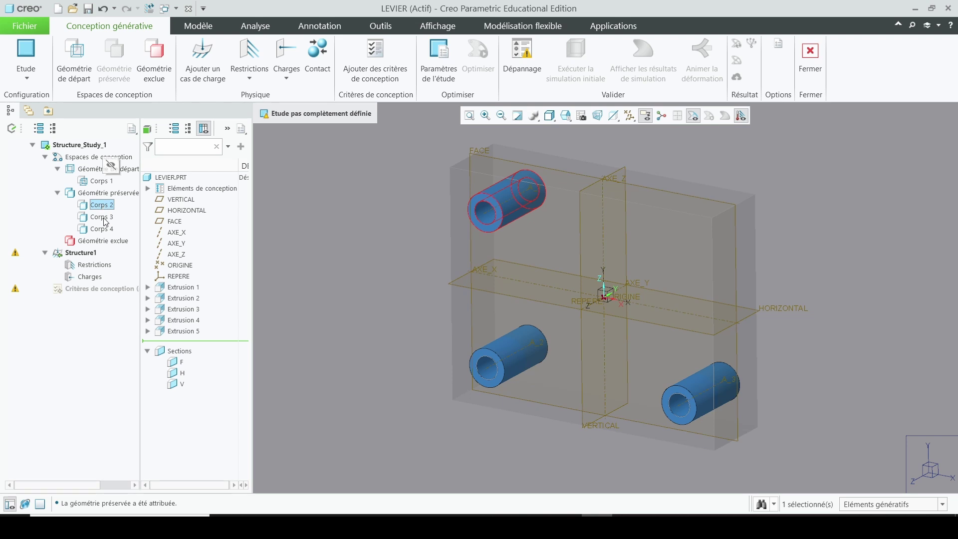
{"action": "left_click", "coordinate": [102, 228]}
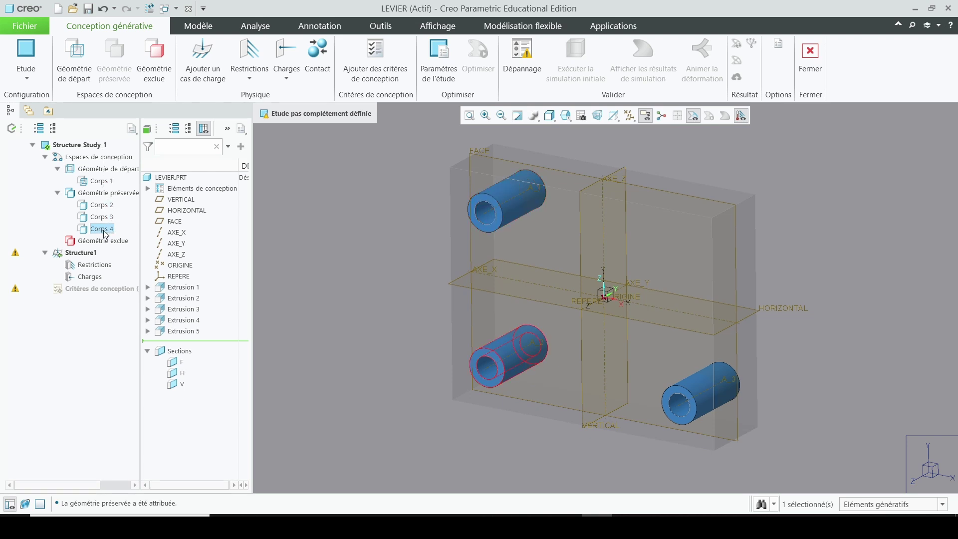
{"action": "left_click", "coordinate": [369, 263]}
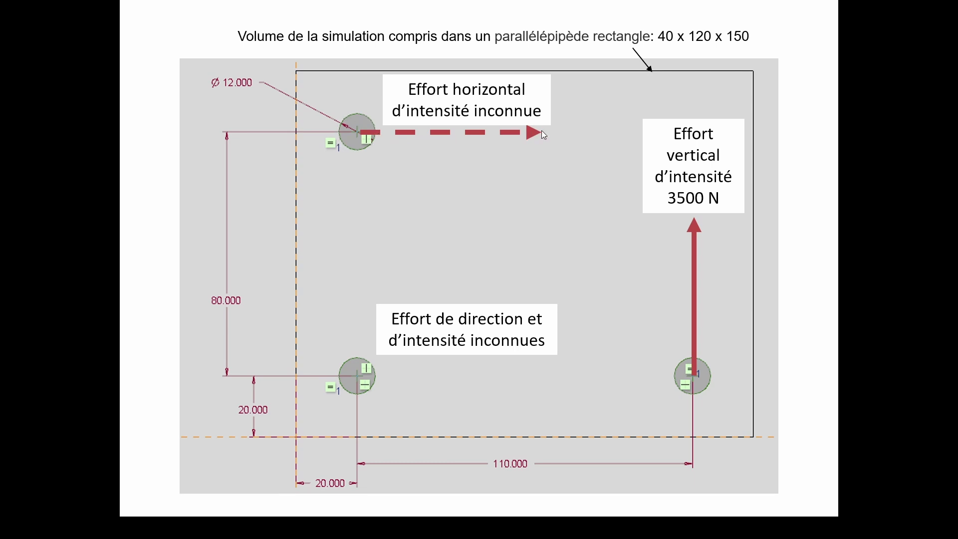
Add a cylindrical constraint on the inner surfaces of the Corps 3 ring around A_2, with its Libre option changed to Fixe.
{"action": "left_click", "coordinate": [380, 398]}
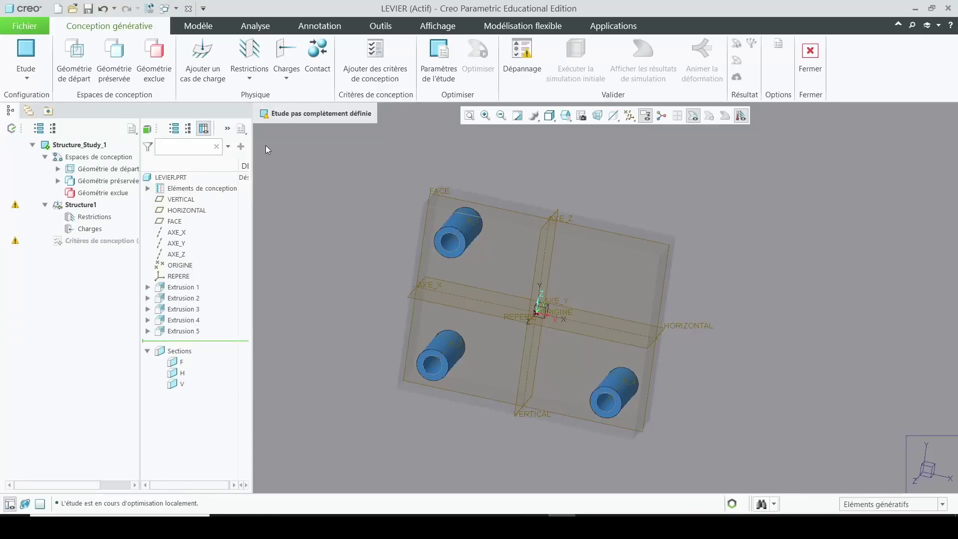
{"action": "left_click", "coordinate": [250, 75]}
{"action": "left_click", "coordinate": [264, 133]}
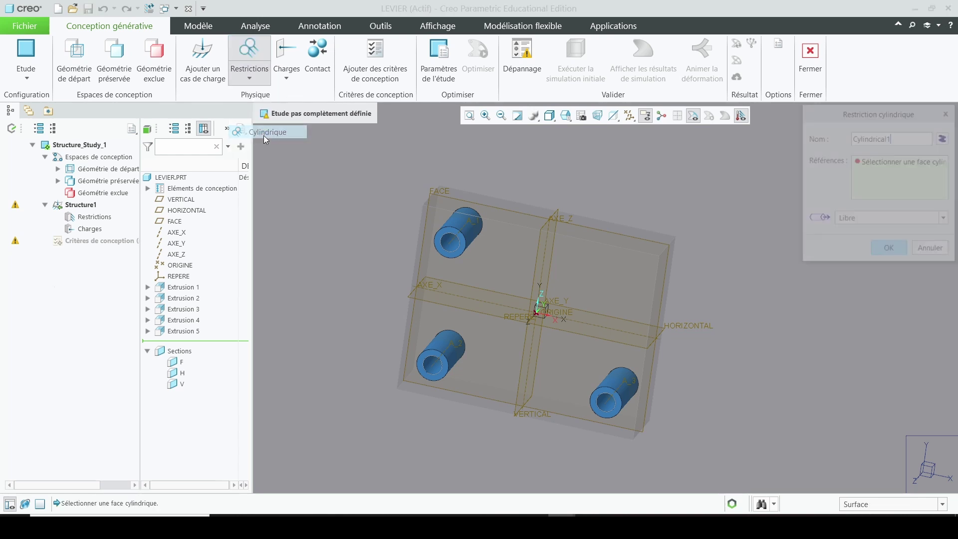
{"action": "scroll", "coordinate": [444, 374], "scroll_direction": "up", "scroll_amount": 2}
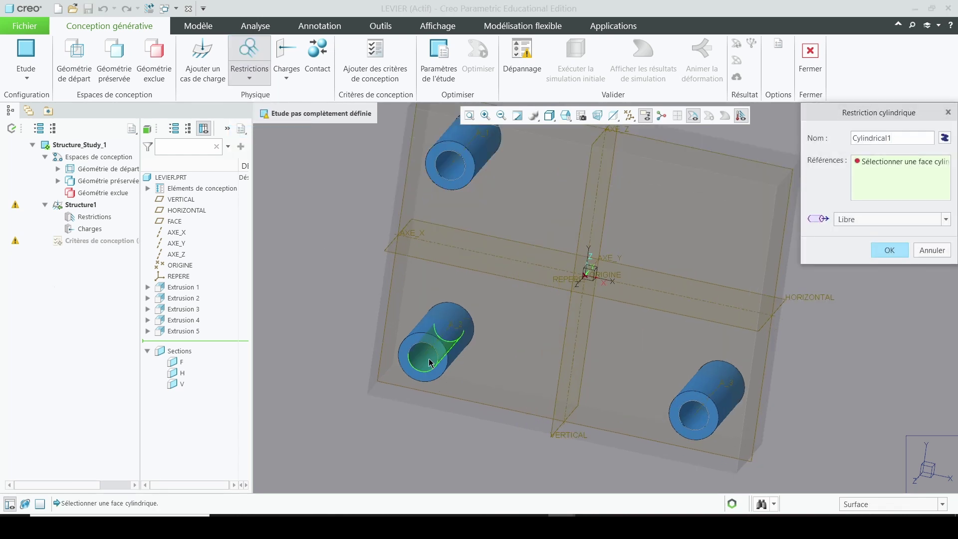
{"action": "left_click", "coordinate": [430, 362]}
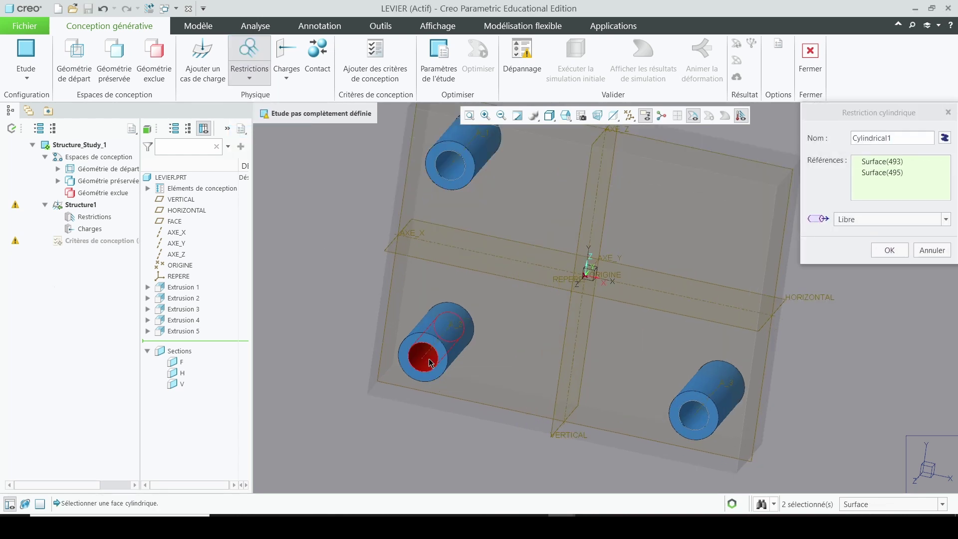
{"action": "left_click", "coordinate": [866, 224]}
{"action": "left_click", "coordinate": [855, 243]}
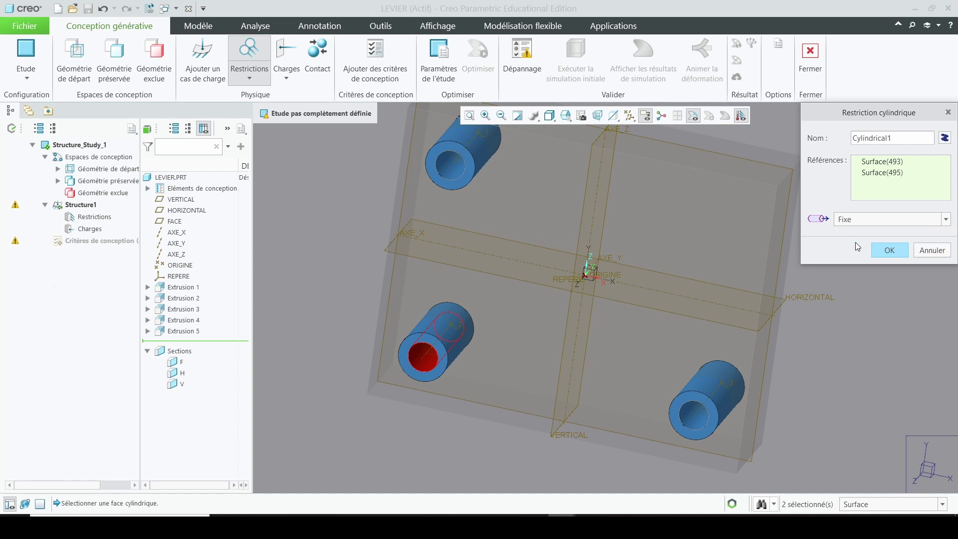
{"action": "left_click", "coordinate": [889, 250]}
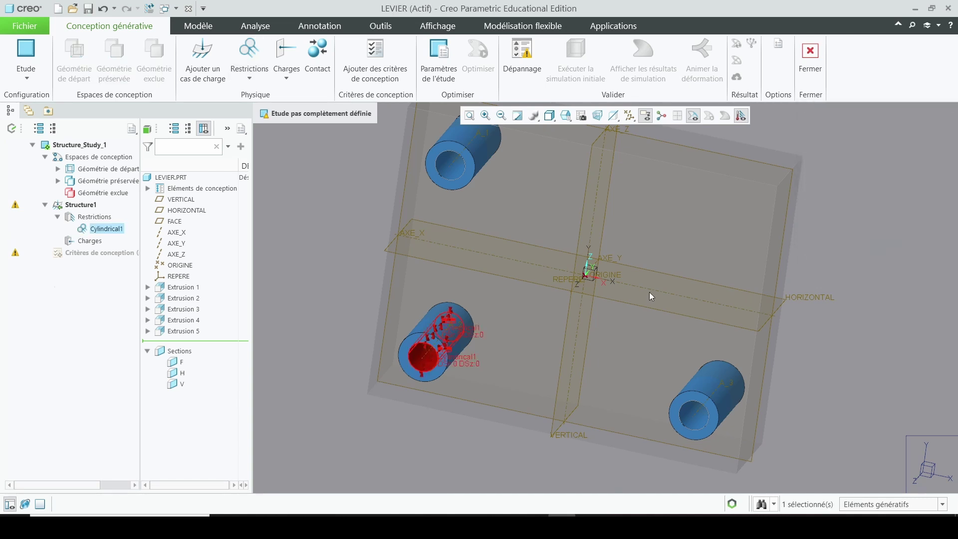
Start a force load and reference the inner cylindrical surfaces of the Corps 4 ring.
{"action": "scroll", "coordinate": [490, 402], "scroll_direction": "down", "scroll_amount": 5}
{"action": "scroll", "coordinate": [519, 370], "scroll_direction": "up", "scroll_amount": 3}
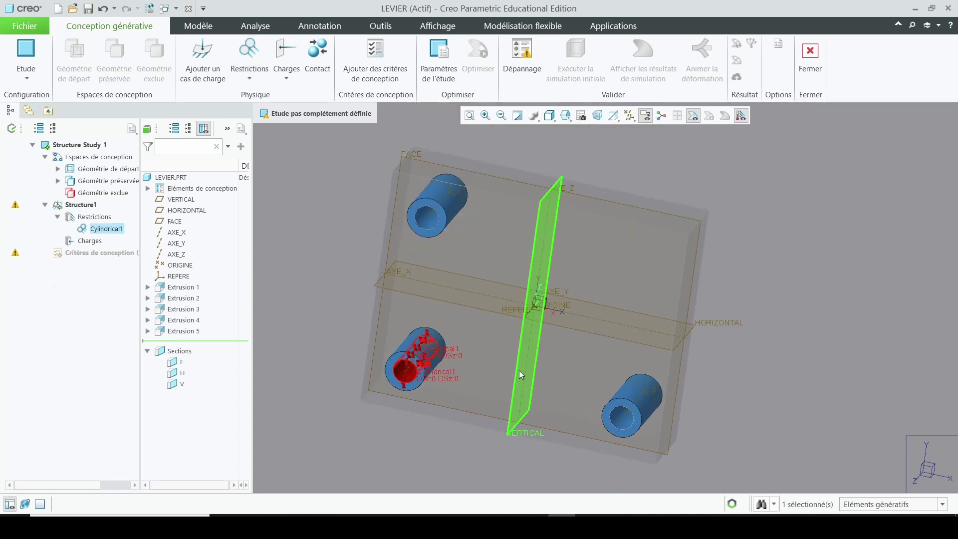
{"action": "left_click", "coordinate": [286, 70]}
{"action": "left_click", "coordinate": [300, 94]}
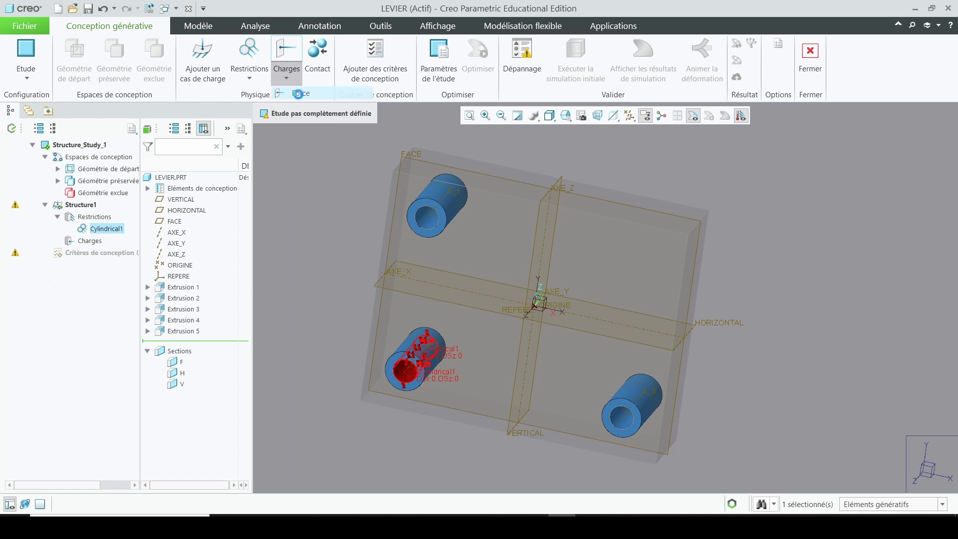
{"action": "scroll", "coordinate": [588, 299], "scroll_direction": "down", "scroll_amount": 4}
{"action": "scroll", "coordinate": [589, 302], "scroll_direction": "up", "scroll_amount": 3}
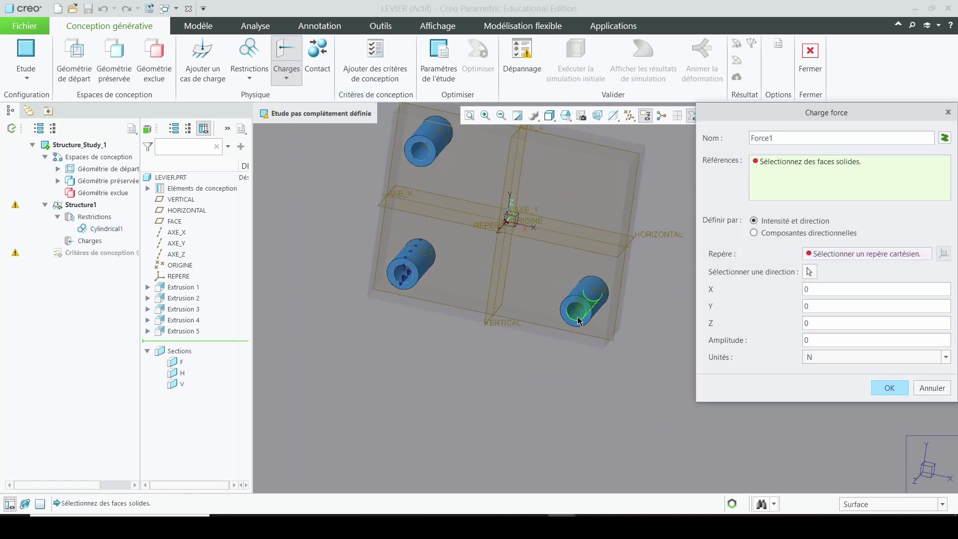
{"action": "scroll", "coordinate": [578, 318], "scroll_direction": "up", "scroll_amount": 3}
{"action": "left_click", "coordinate": [578, 320]}
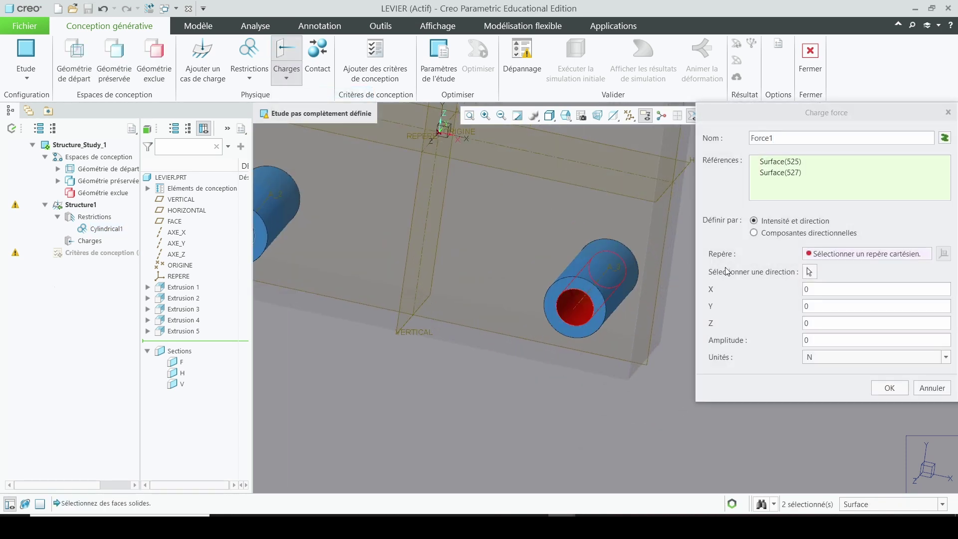
Define the force by directional components relative to the REPERE coordinate system and check its axis directions.
{"action": "left_click", "coordinate": [754, 233]}
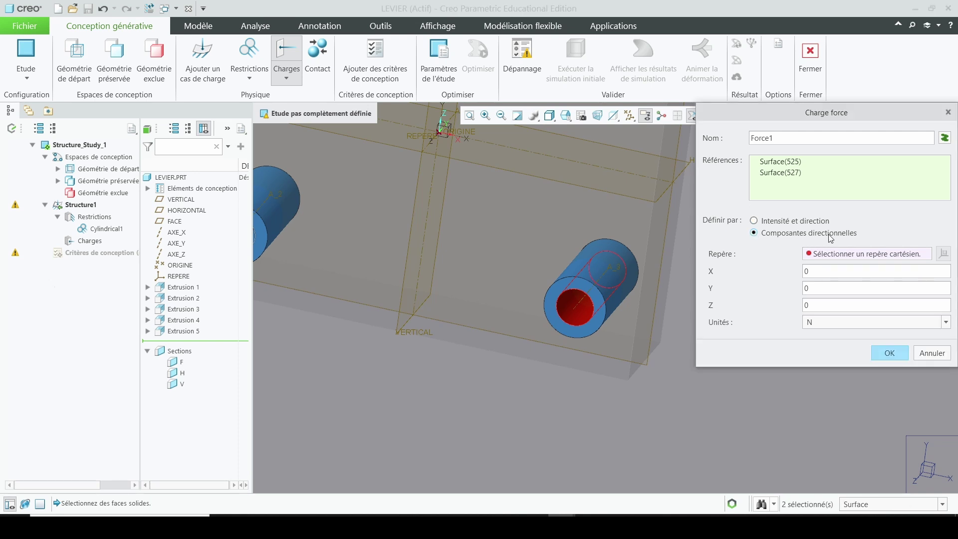
{"action": "left_click", "coordinate": [829, 256]}
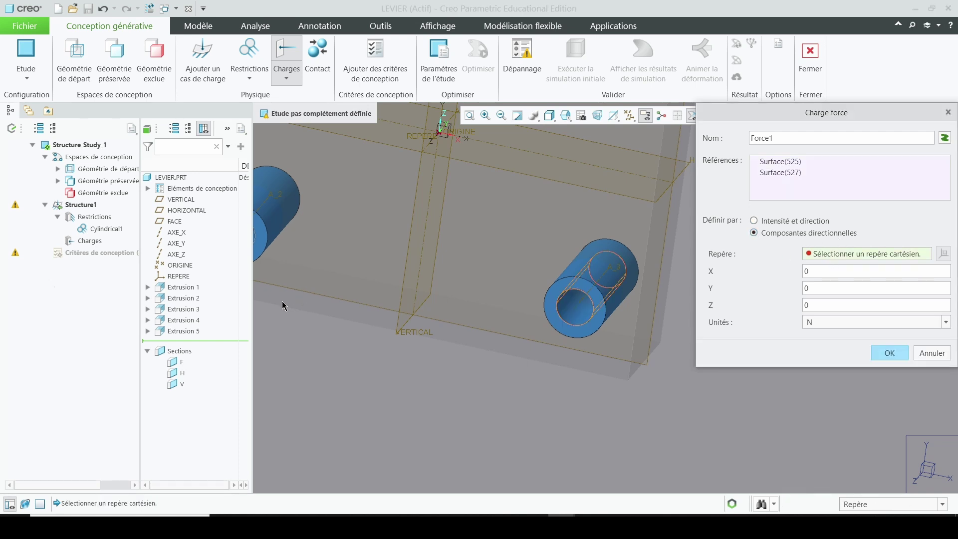
{"action": "left_click", "coordinate": [174, 276]}
{"action": "scroll", "coordinate": [464, 447], "scroll_direction": "down", "scroll_amount": 3}
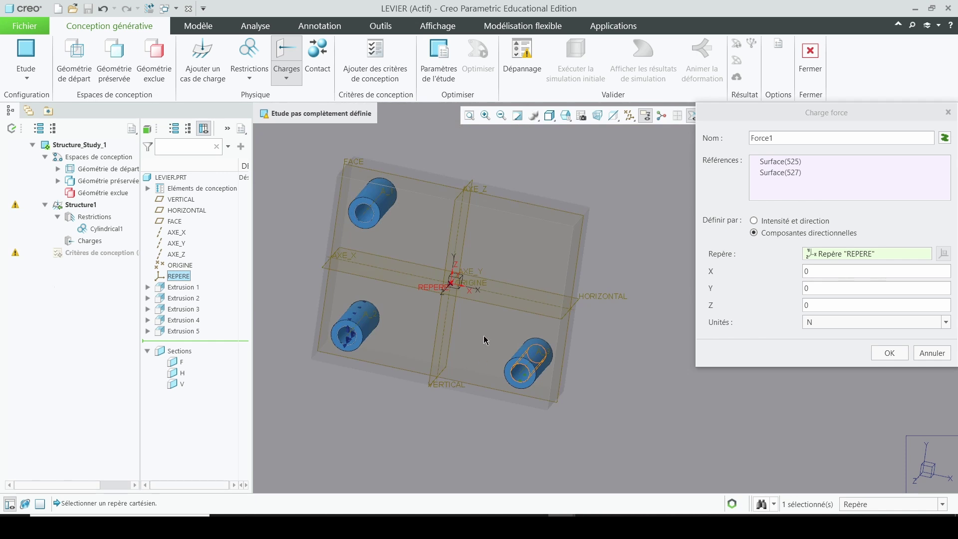
{"action": "scroll", "coordinate": [486, 340], "scroll_direction": "up", "scroll_amount": 2}
{"action": "scroll", "coordinate": [418, 263], "scroll_direction": "up", "scroll_amount": 2}
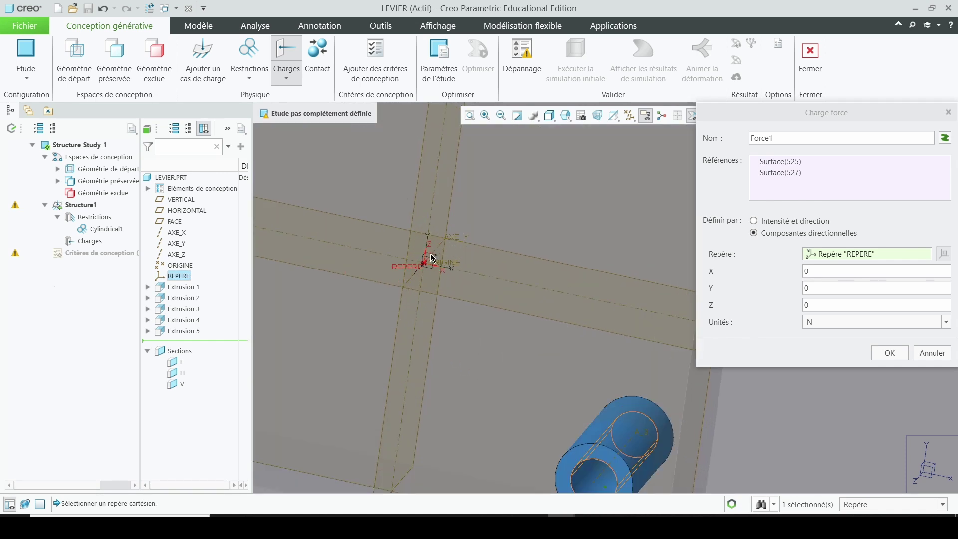
{"action": "scroll", "coordinate": [518, 243], "scroll_direction": "down", "scroll_amount": 3}
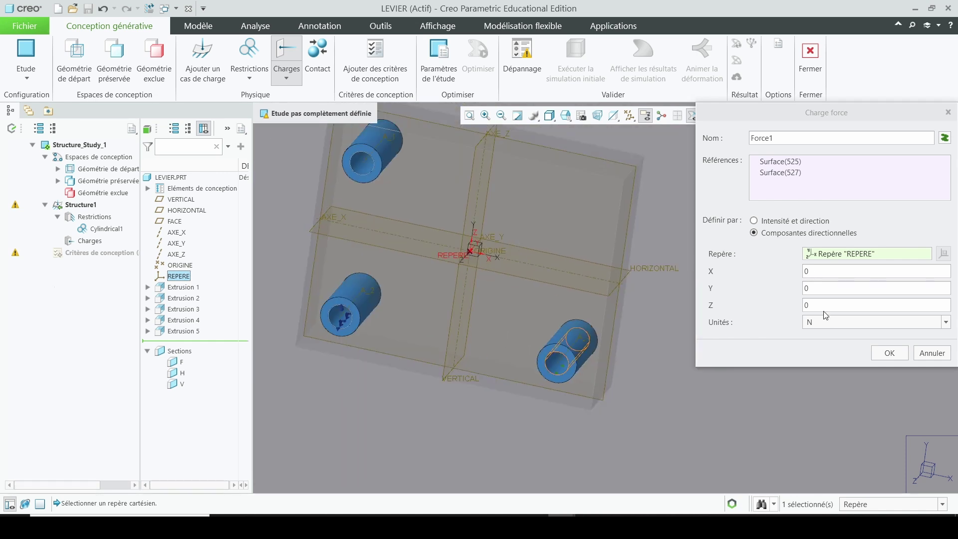
Set the force's Z component to 3500 N and validate the load.
{"action": "double_click", "coordinate": [805, 305]}
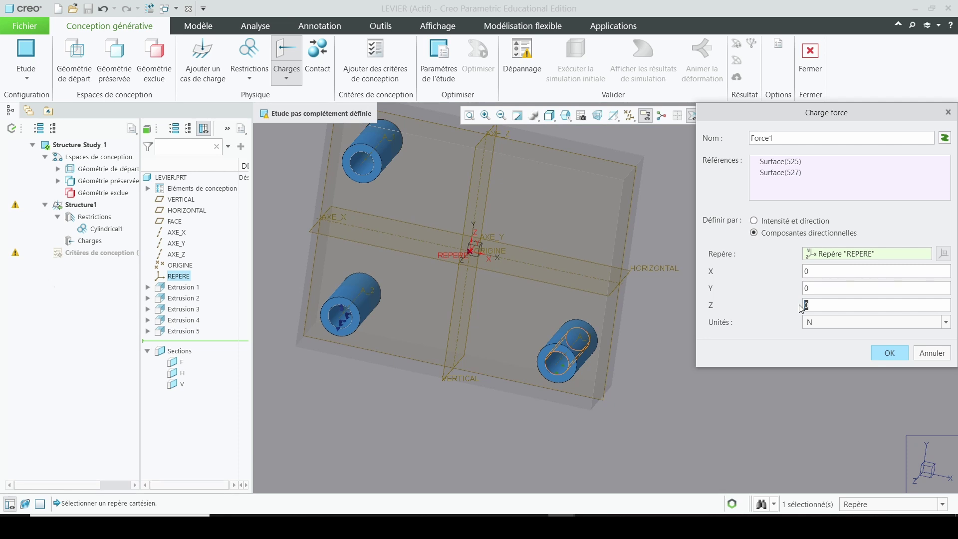
{"action": "type", "text": "3500"}
{"action": "left_click", "coordinate": [890, 352]}
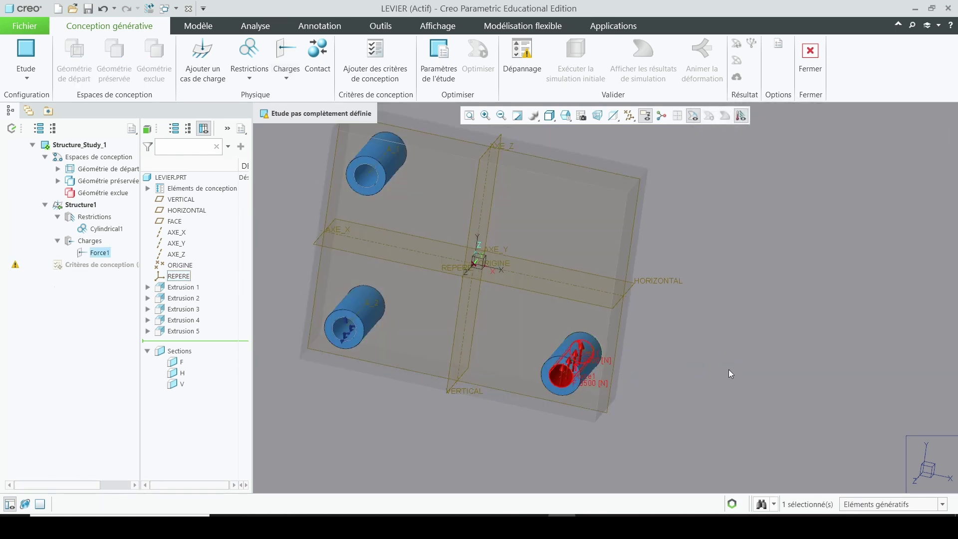
{"action": "middle_click_drag", "start_coordinate": [728, 369], "coordinate": [726, 367]}
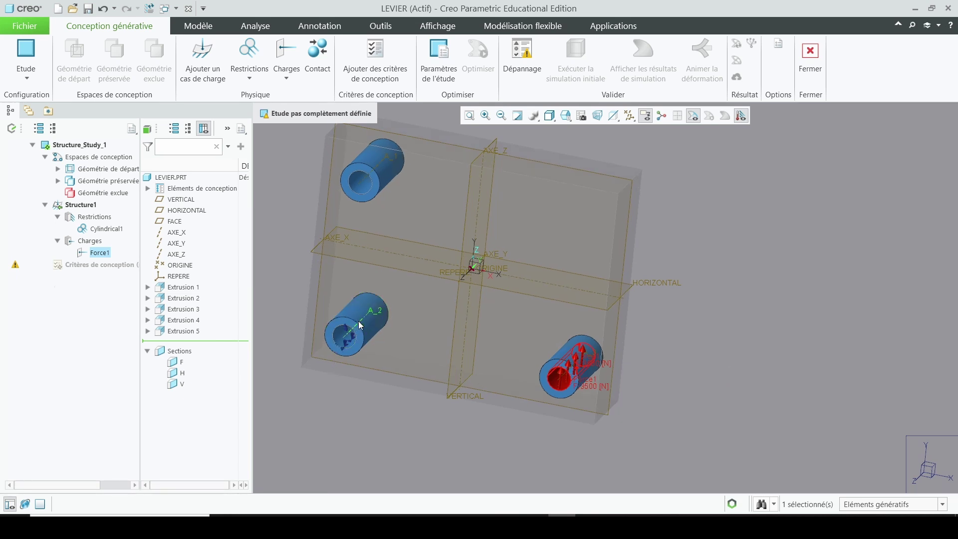
Start a displacement constraint on the inner cylindrical surfaces of the A_1 ring, with translation along X set to Fixe.
{"action": "left_click", "coordinate": [249, 79]}
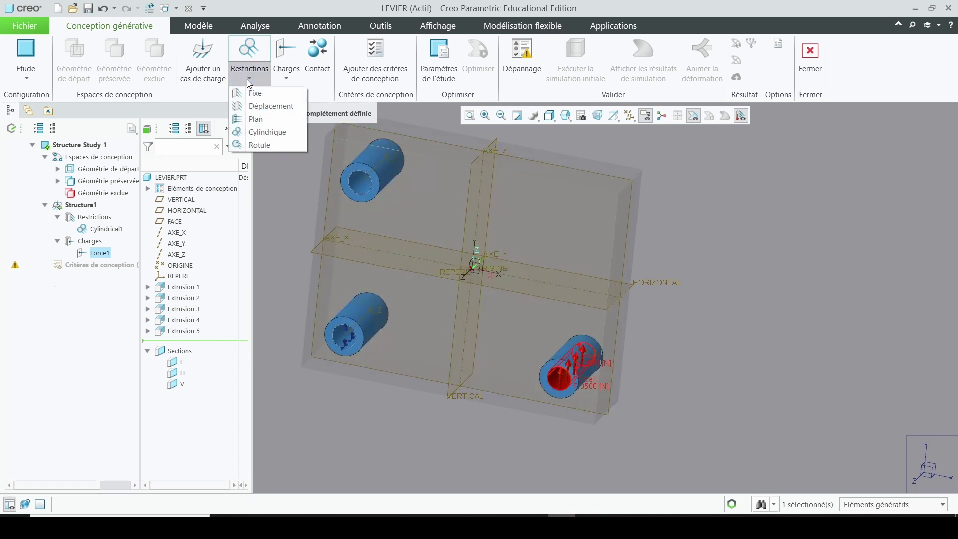
{"action": "left_click", "coordinate": [254, 107]}
{"action": "left_click", "coordinate": [356, 189]}
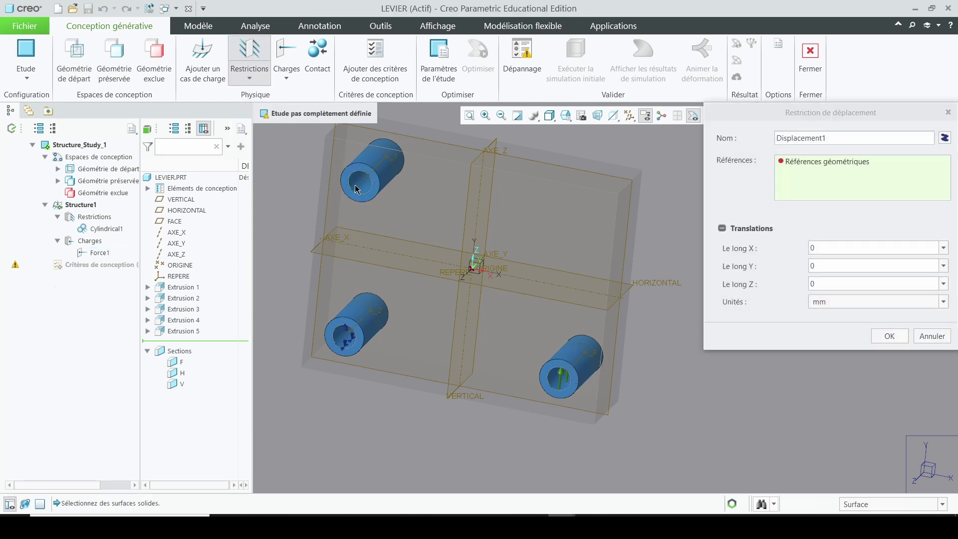
{"action": "left_click", "coordinate": [943, 248]}
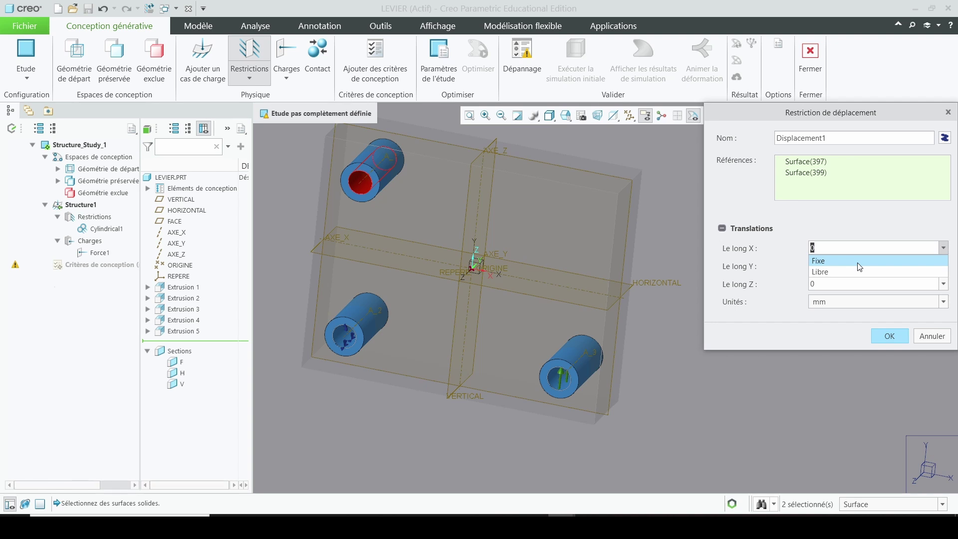
{"action": "left_click", "coordinate": [858, 262]}
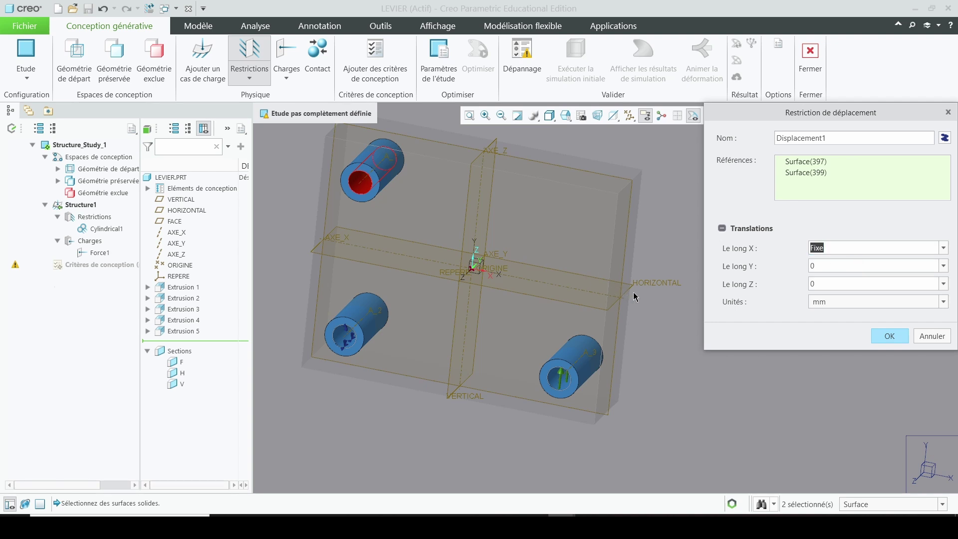
Set the displacement constraint's translations along Y and Z to Libre and validate it.
{"action": "scroll", "coordinate": [501, 272], "scroll_direction": "down", "scroll_amount": 2}
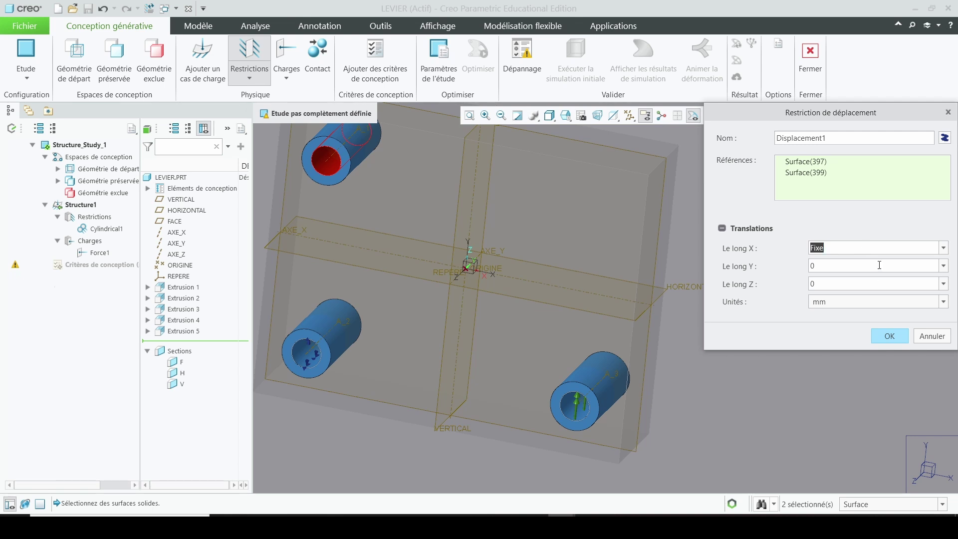
{"action": "left_click", "coordinate": [943, 266]}
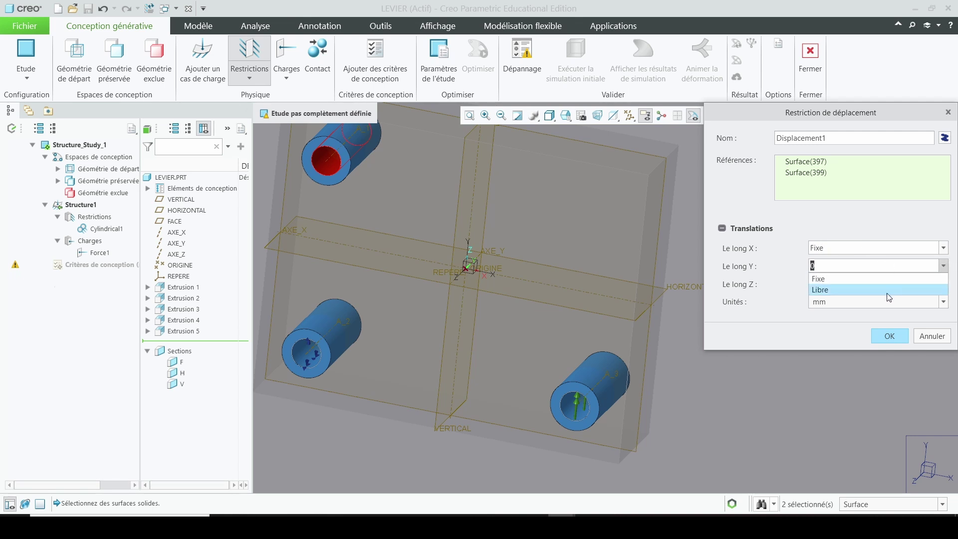
{"action": "left_click", "coordinate": [888, 296]}
{"action": "left_click", "coordinate": [943, 284]}
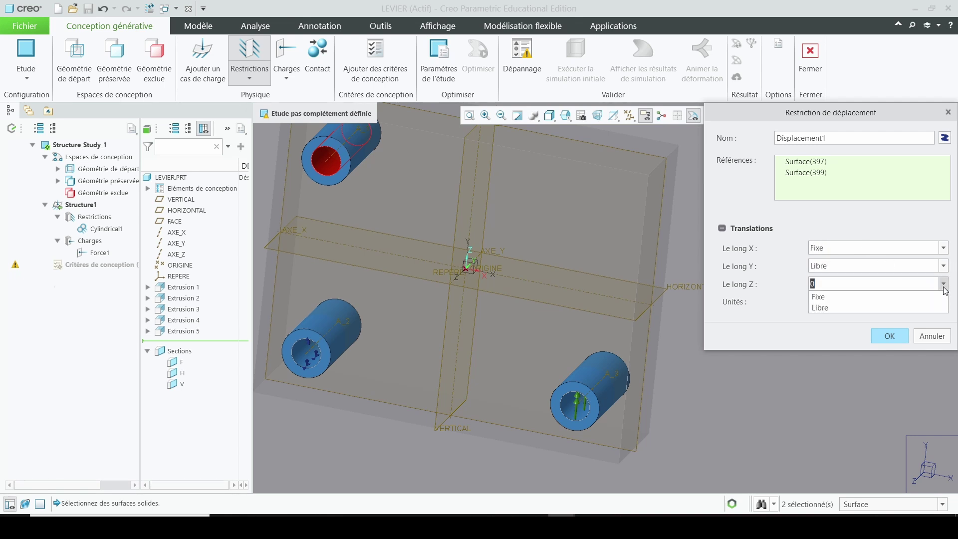
{"action": "left_click", "coordinate": [851, 305]}
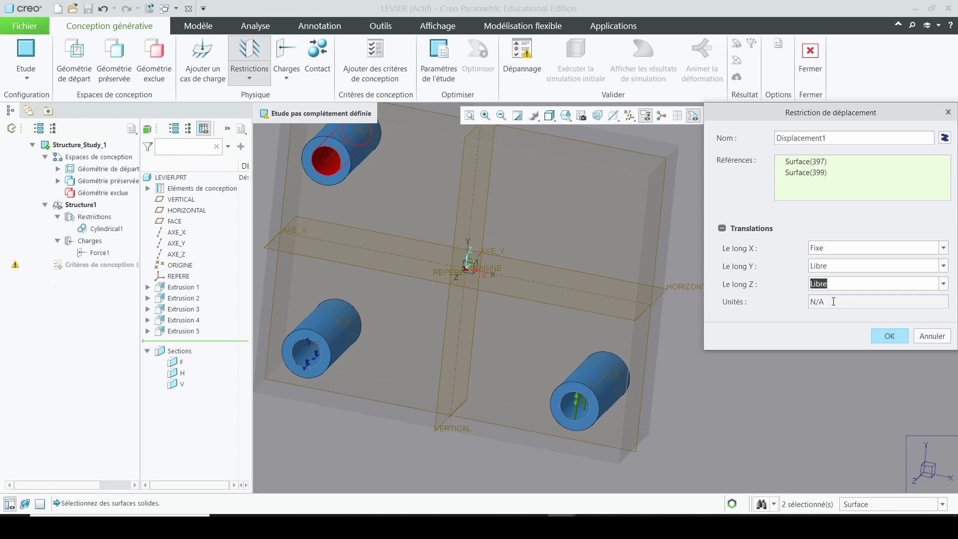
{"action": "left_click", "coordinate": [902, 339]}
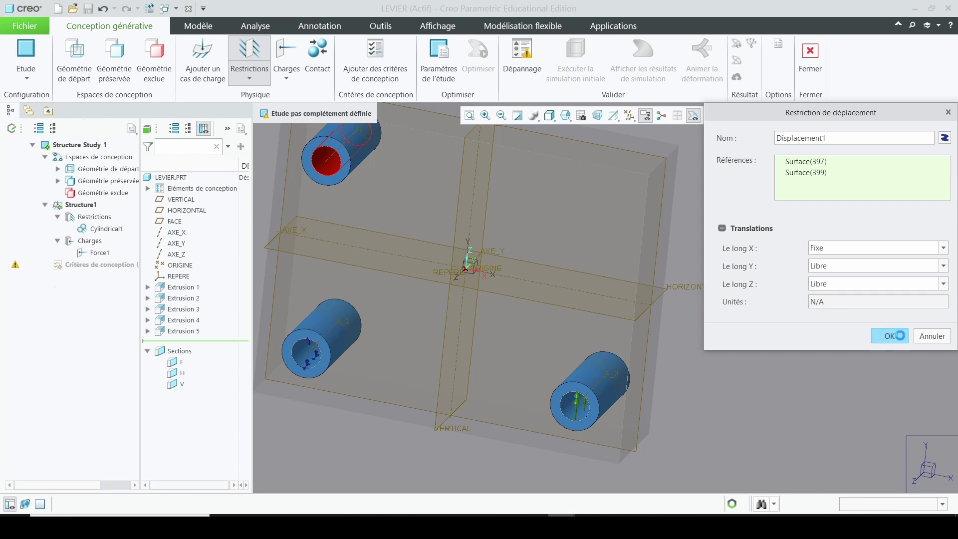
{"action": "middle_click_drag", "start_coordinate": [774, 307], "coordinate": [771, 301]}
{"action": "scroll", "coordinate": [753, 309], "scroll_direction": "up", "scroll_amount": 3}
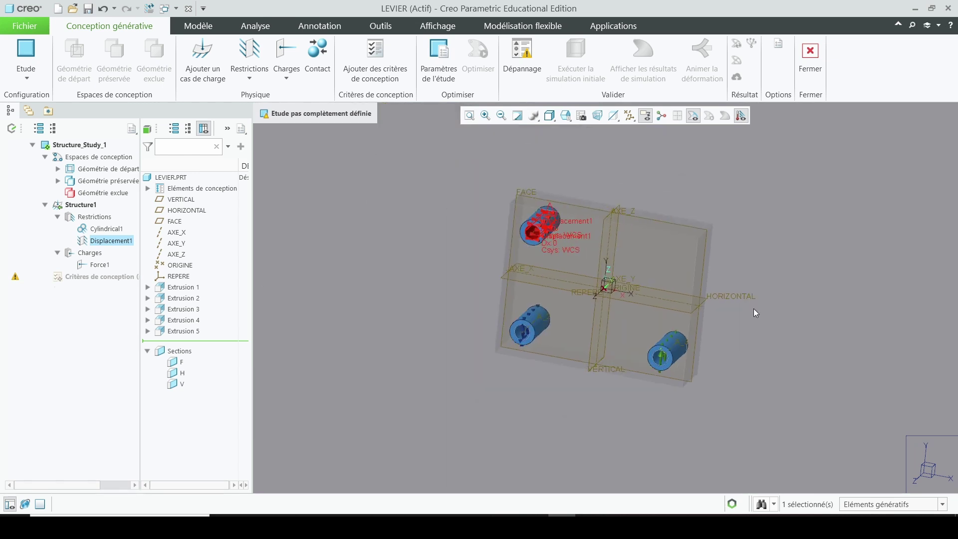
{"action": "left_click", "coordinate": [825, 280]}
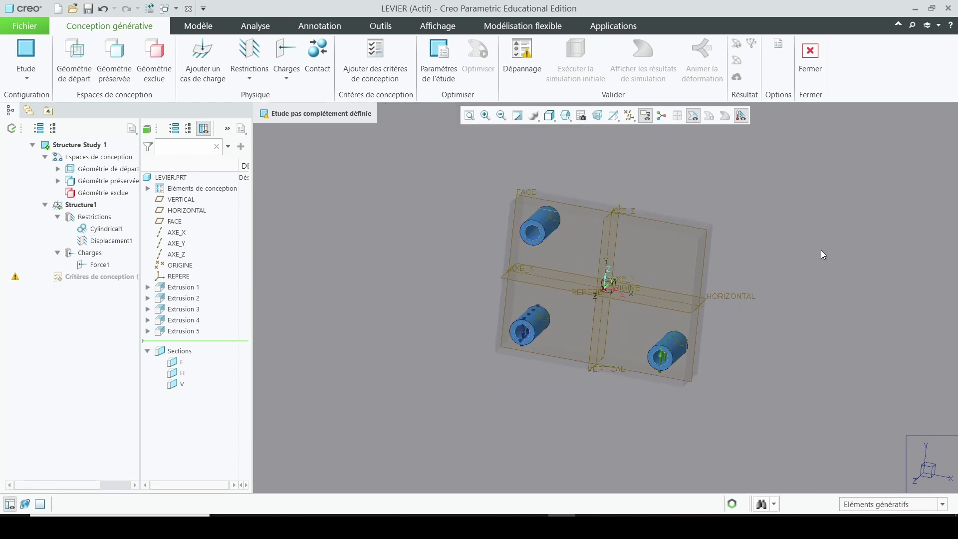
Add design criteria with the objective Minimiser la masse and a plane symmetry restriction about the FACE plane.
{"action": "key", "text": "ctrl+d"}
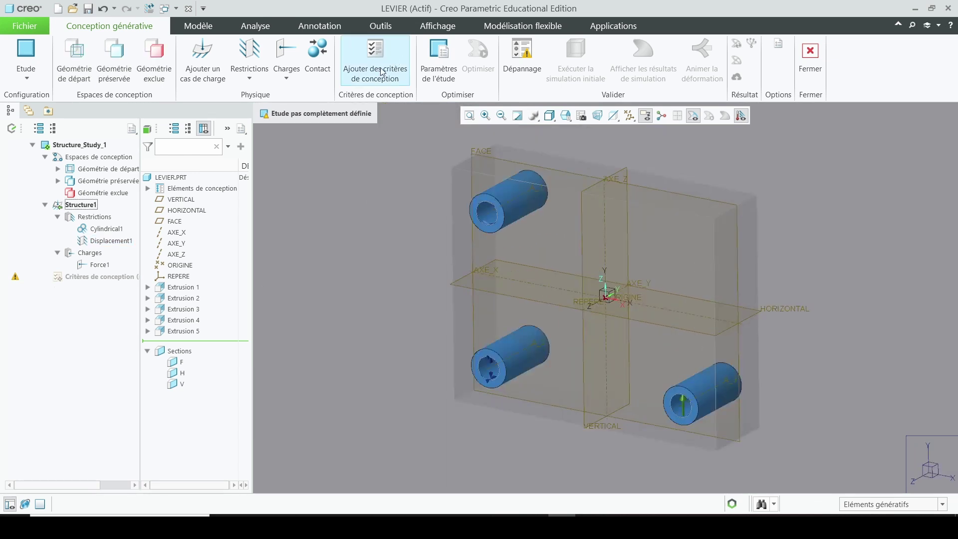
{"action": "left_click", "coordinate": [394, 59]}
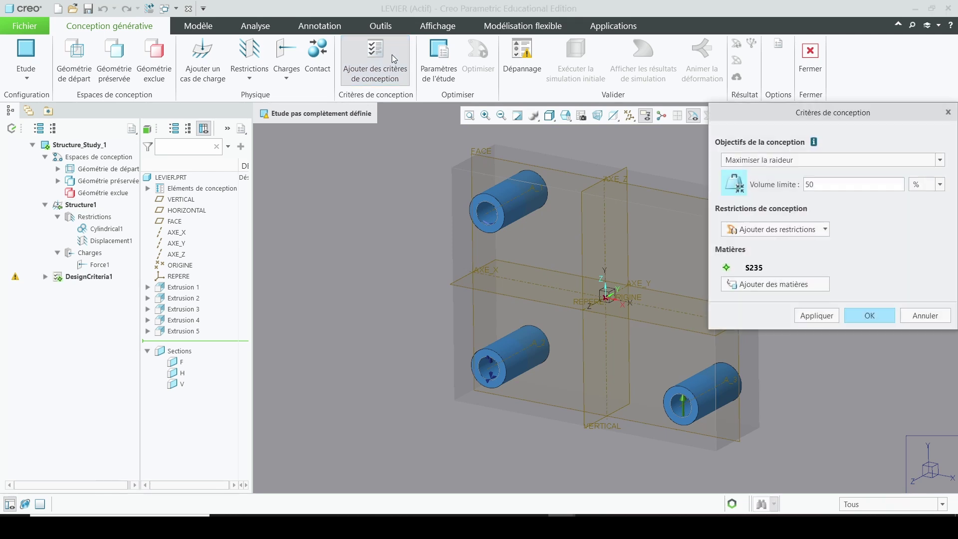
{"action": "left_click", "coordinate": [758, 161]}
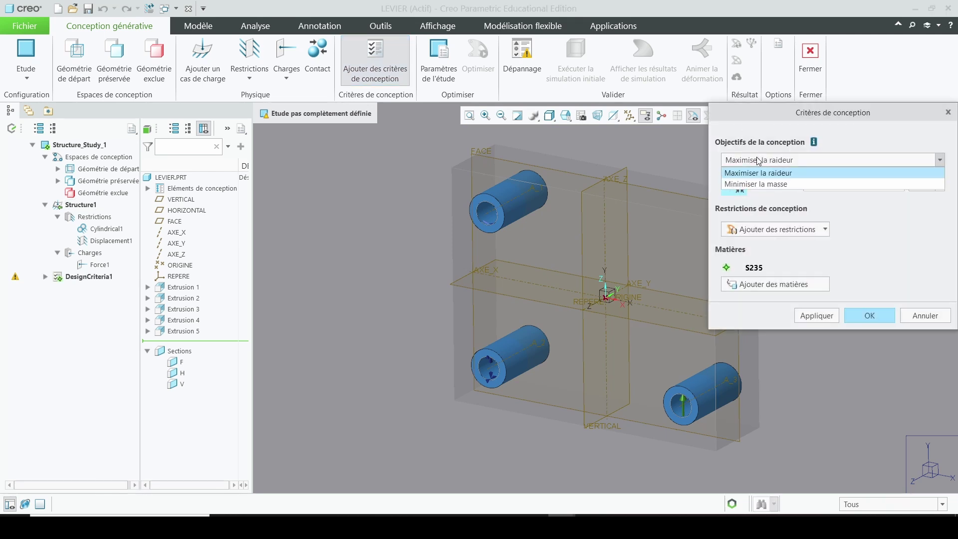
{"action": "left_click", "coordinate": [746, 183]}
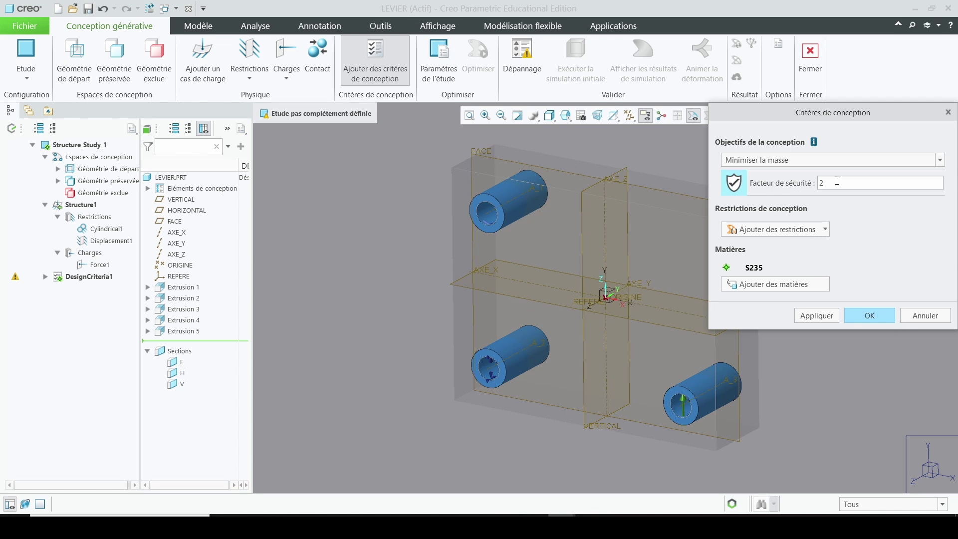
{"action": "left_click", "coordinate": [823, 230]}
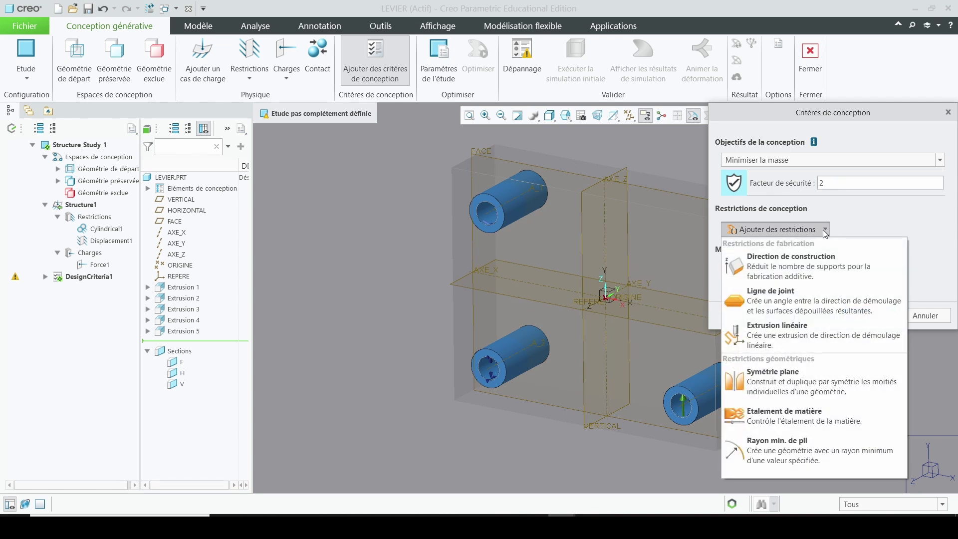
{"action": "left_click", "coordinate": [777, 383]}
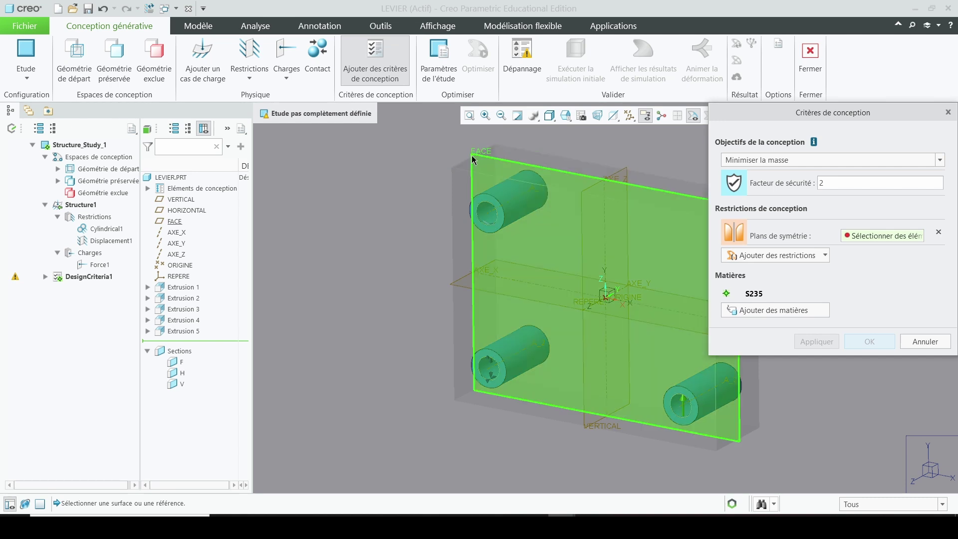
{"action": "left_click", "coordinate": [472, 160]}
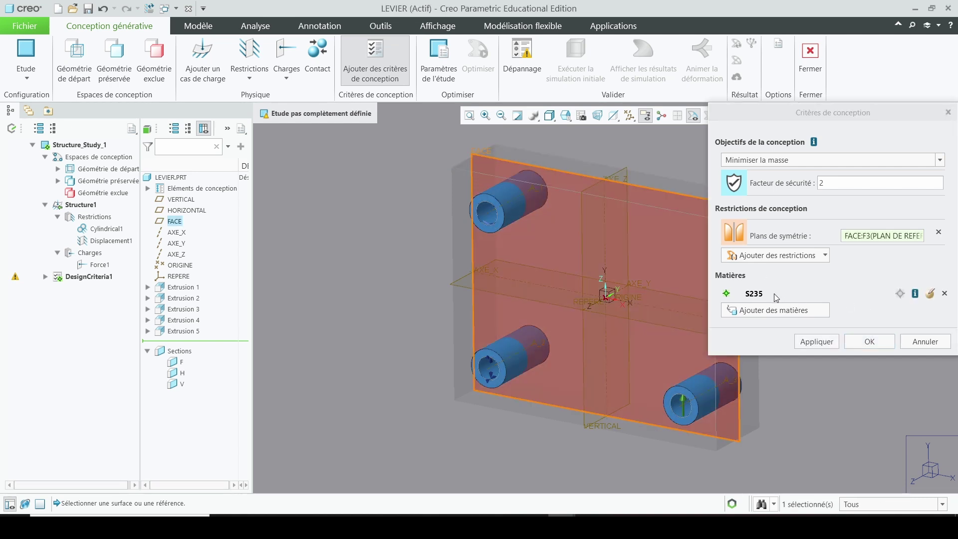
Replace the S235 material in the design criteria with S355MC from the aciers-construction library folder and validate the criteria.
{"action": "left_click", "coordinate": [944, 294]}
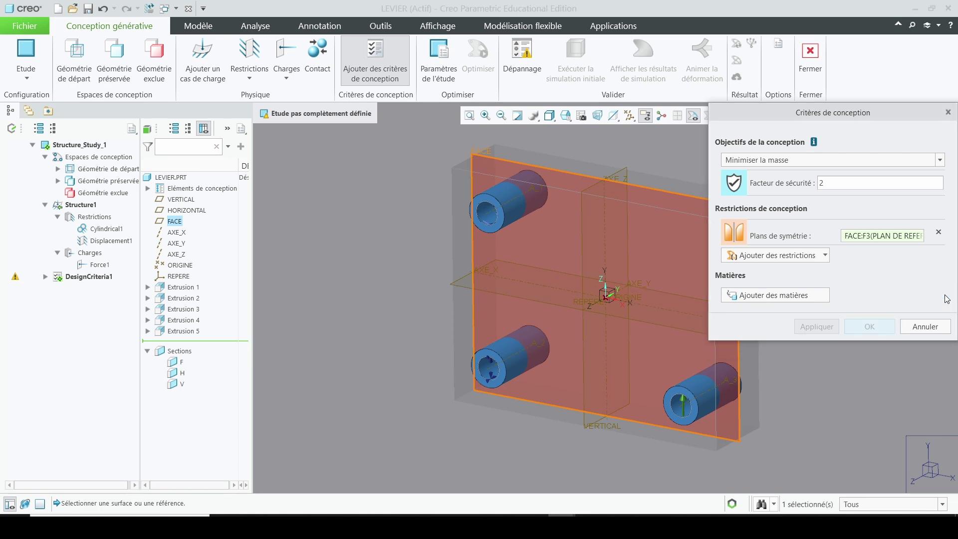
{"action": "left_click", "coordinate": [793, 297]}
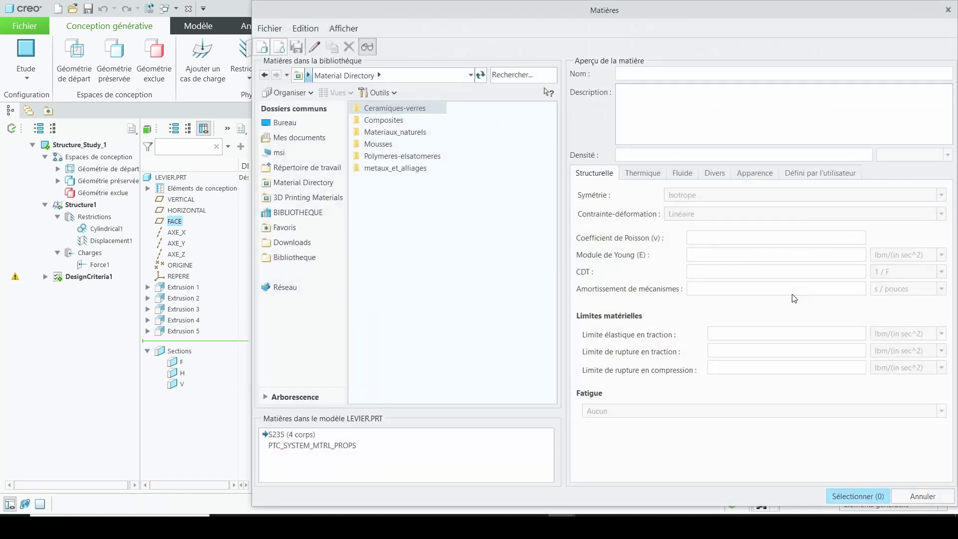
{"action": "double_click", "coordinate": [369, 170]}
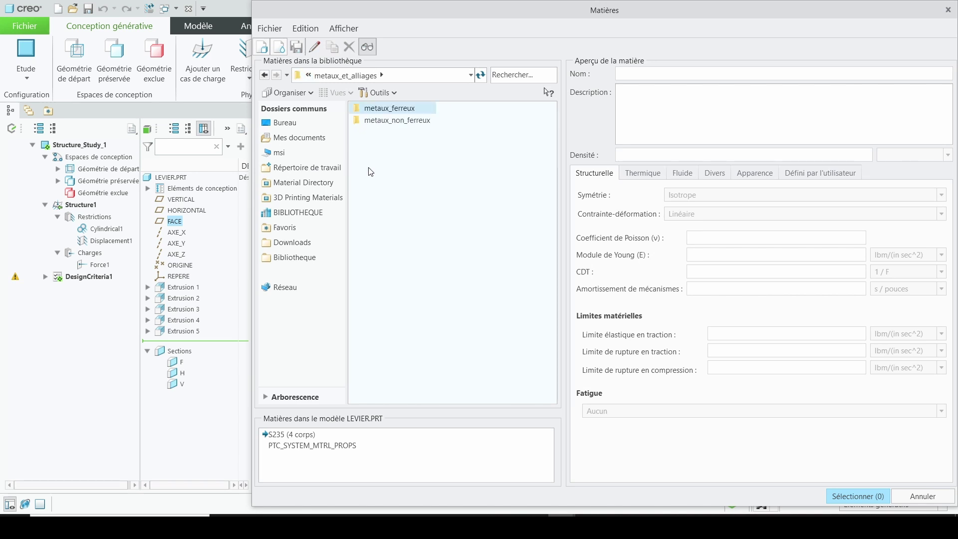
{"action": "double_click", "coordinate": [380, 109]}
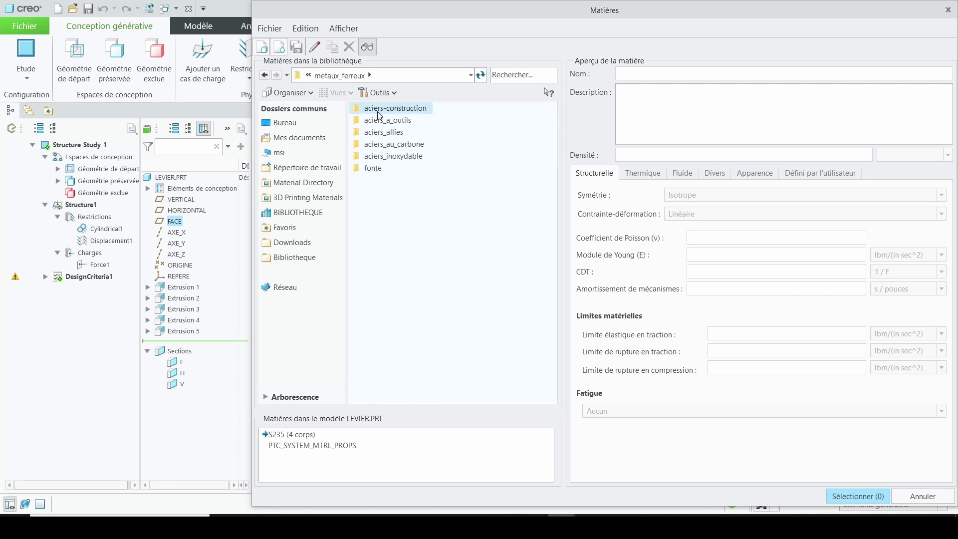
{"action": "double_click", "coordinate": [379, 112]}
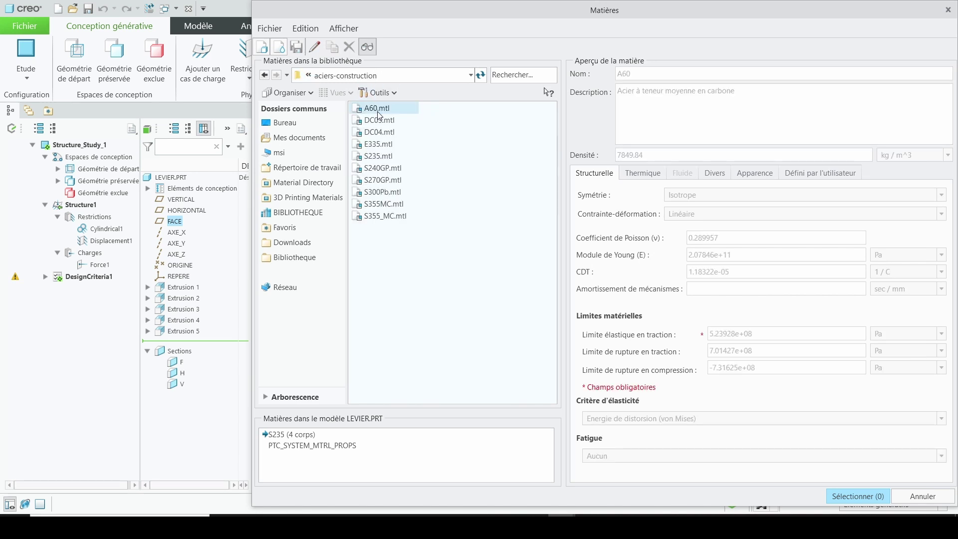
{"action": "double_click", "coordinate": [384, 205]}
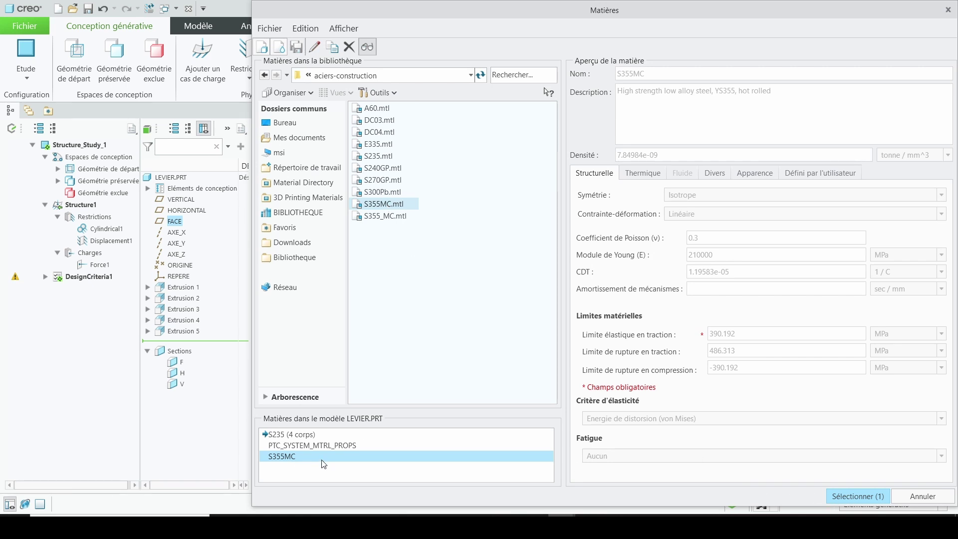
{"action": "left_click", "coordinate": [852, 496]}
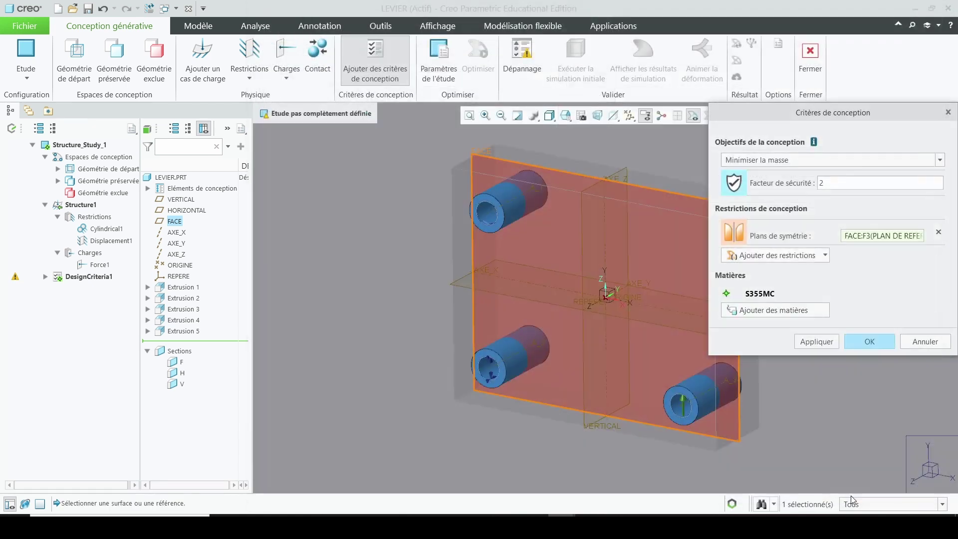
{"action": "left_click", "coordinate": [869, 342]}
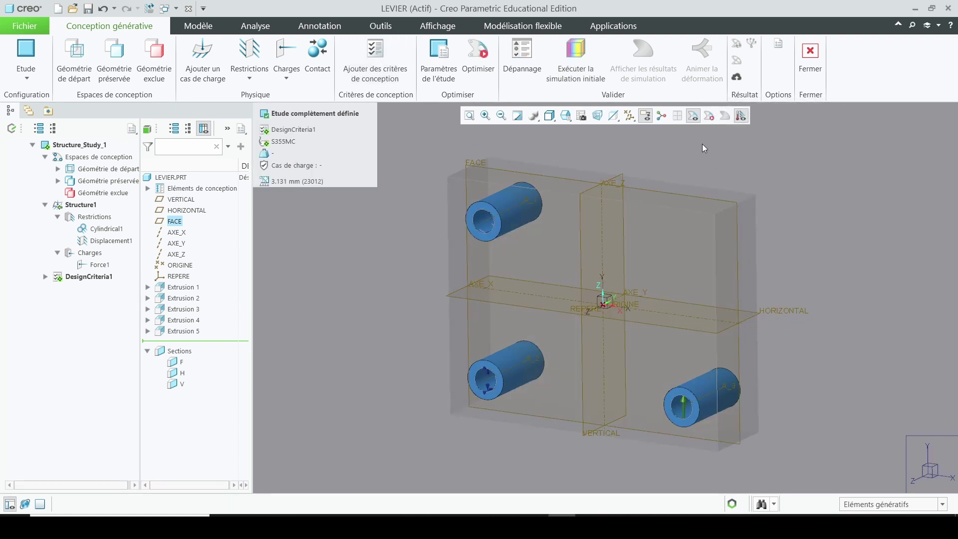
Run the initial simulation of the study and display its Von Mises stress results.
{"action": "left_click", "coordinate": [591, 51]}
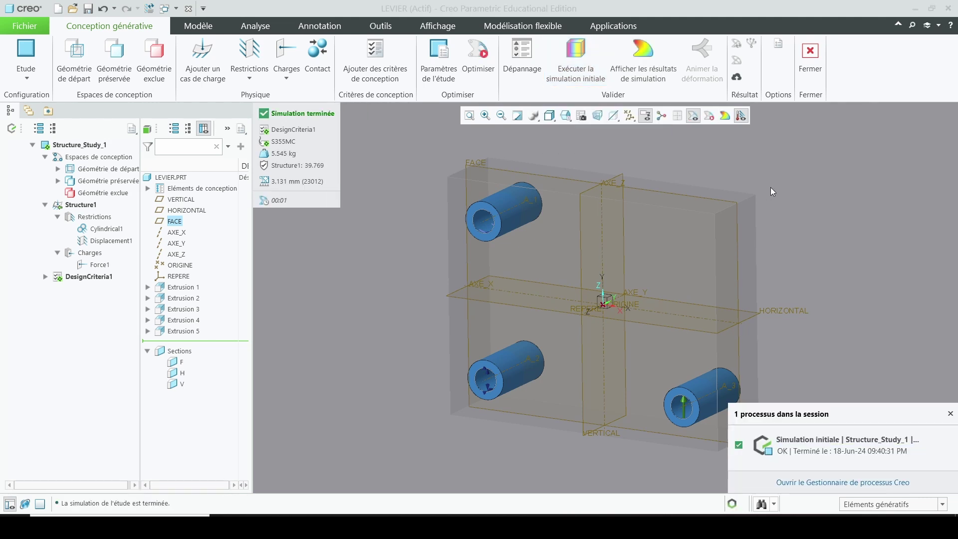
{"action": "left_click", "coordinate": [950, 414]}
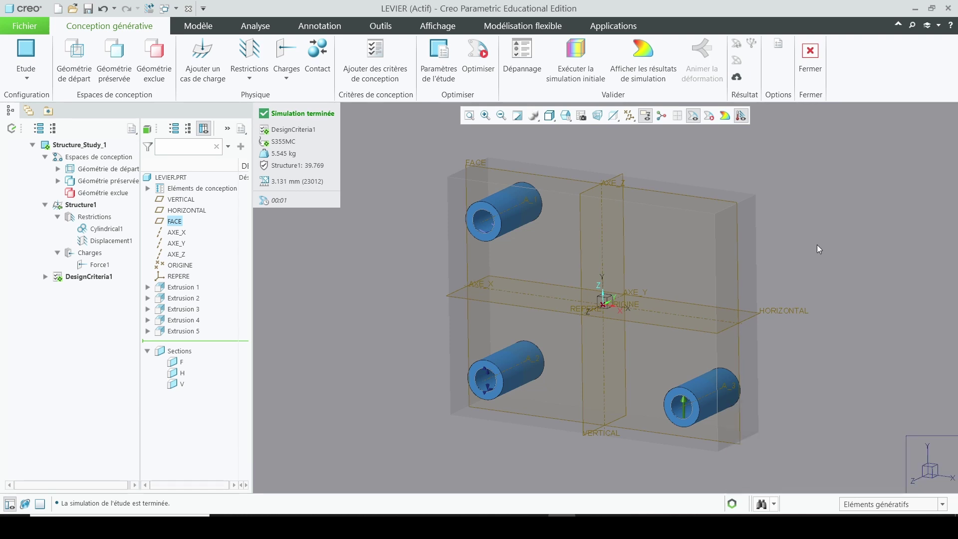
{"action": "left_click", "coordinate": [664, 49]}
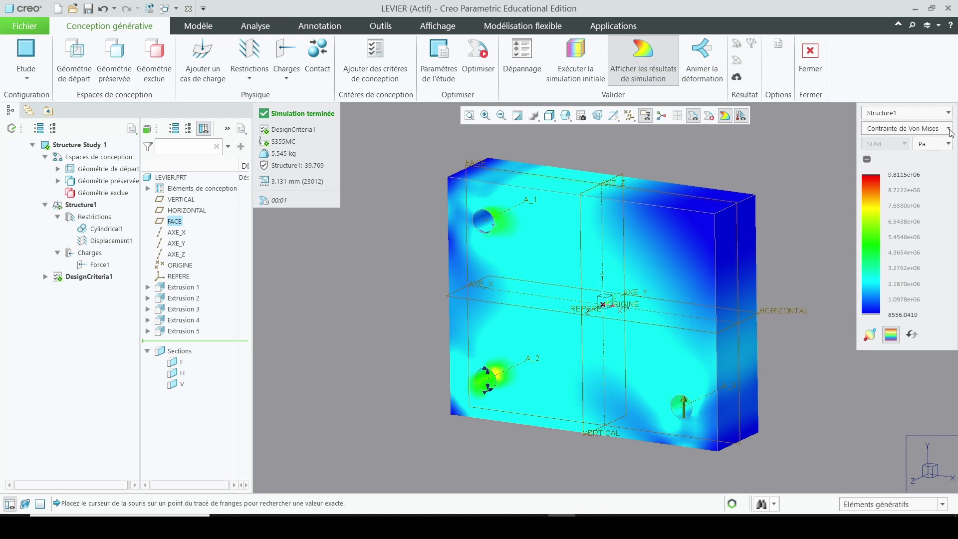
Show the Von Mises stress in MPa and mark its minimum and maximum locations on the model.
{"action": "left_click", "coordinate": [948, 145]}
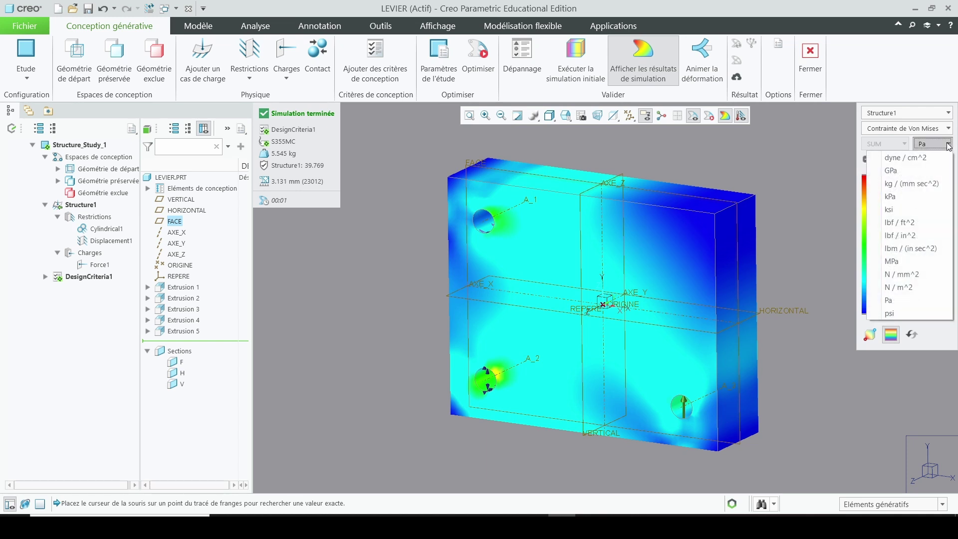
{"action": "left_click", "coordinate": [902, 261]}
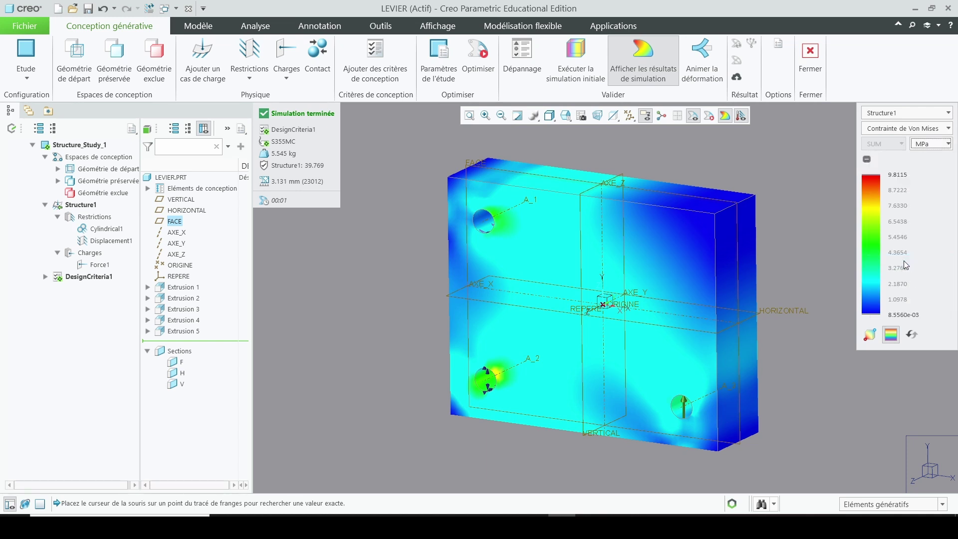
{"action": "left_click", "coordinate": [868, 341]}
{"action": "mouse_move", "coordinate": [787, 244]}
{"action": "middle_mouse_down"}
{"action": "mouse_move", "coordinate": [812, 221]}
{"action": "mouse_move", "coordinate": [788, 241]}
{"action": "mouse_move", "coordinate": [802, 245]}
{"action": "middle_mouse_up"}
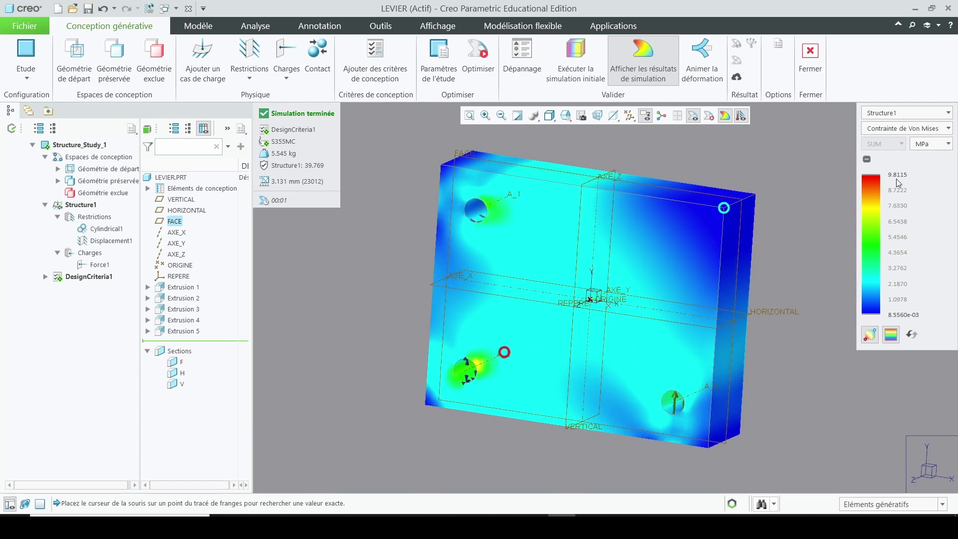
Display the simulation's displacement results, followed by the safety factor distribution (Facteur de sécurité).
{"action": "left_click", "coordinate": [947, 129]}
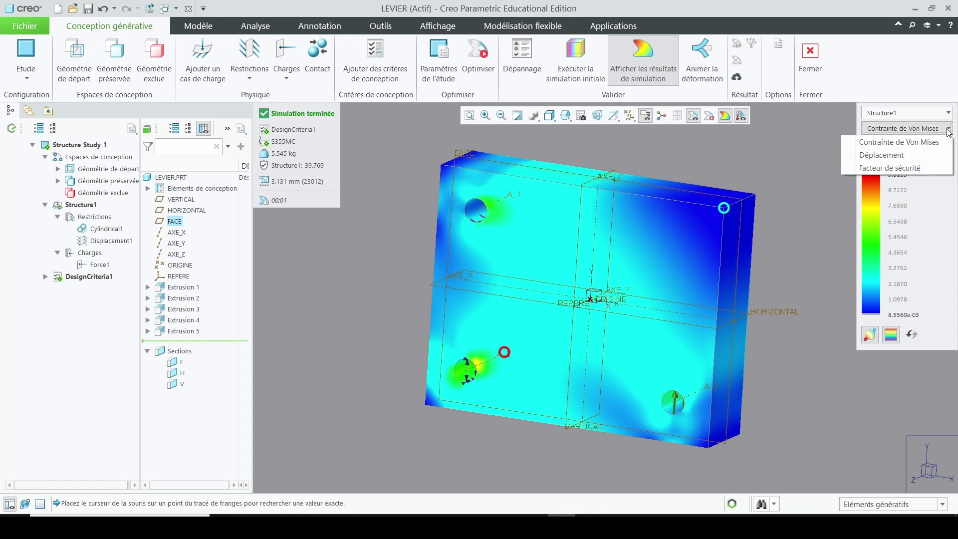
{"action": "left_click", "coordinate": [909, 155]}
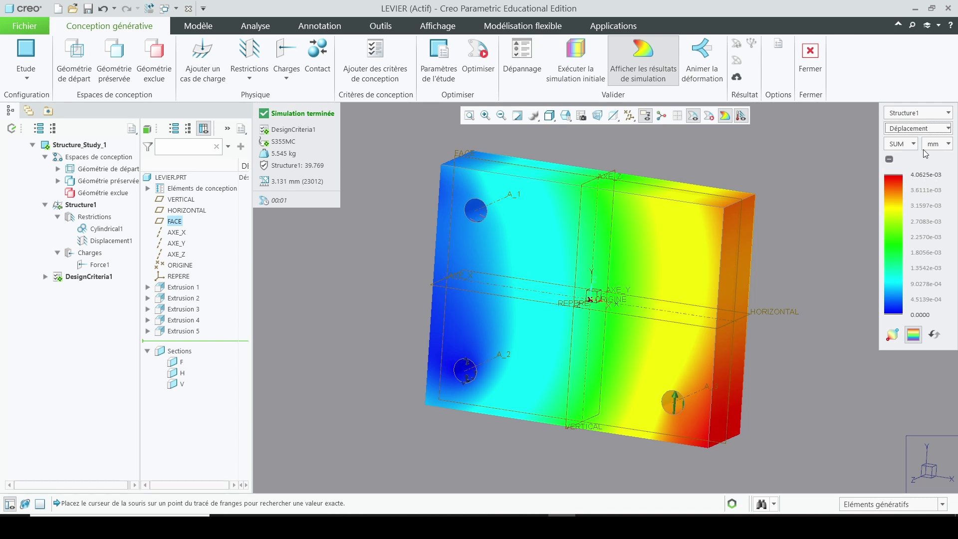
{"action": "left_click", "coordinate": [946, 129]}
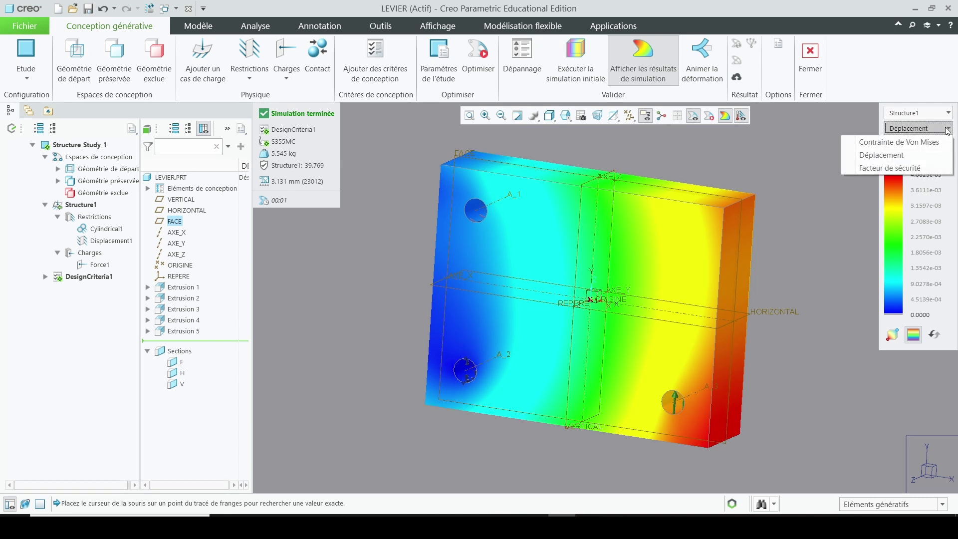
{"action": "left_click", "coordinate": [885, 168]}
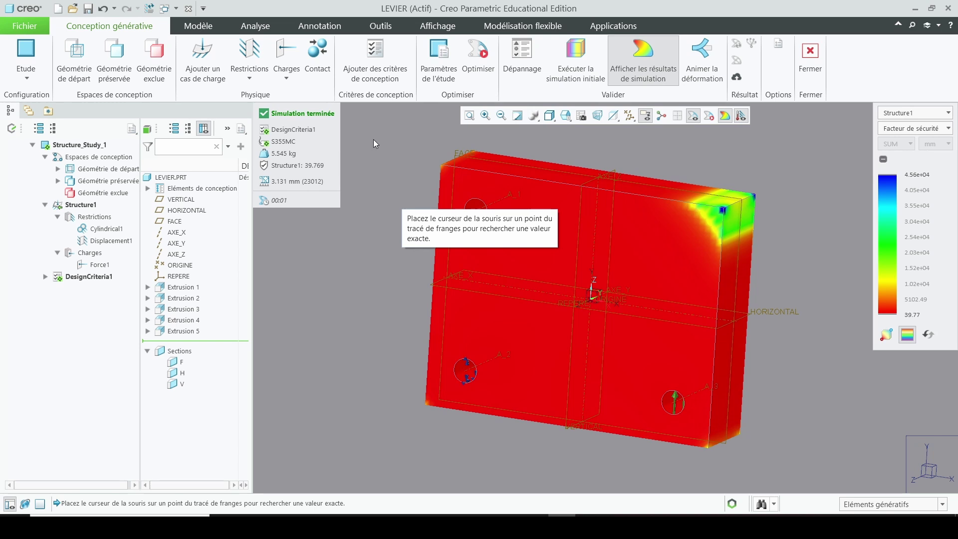
Run the optimisation of the study and view the resulting lever shape in 3D.
{"action": "left_click", "coordinate": [477, 64]}
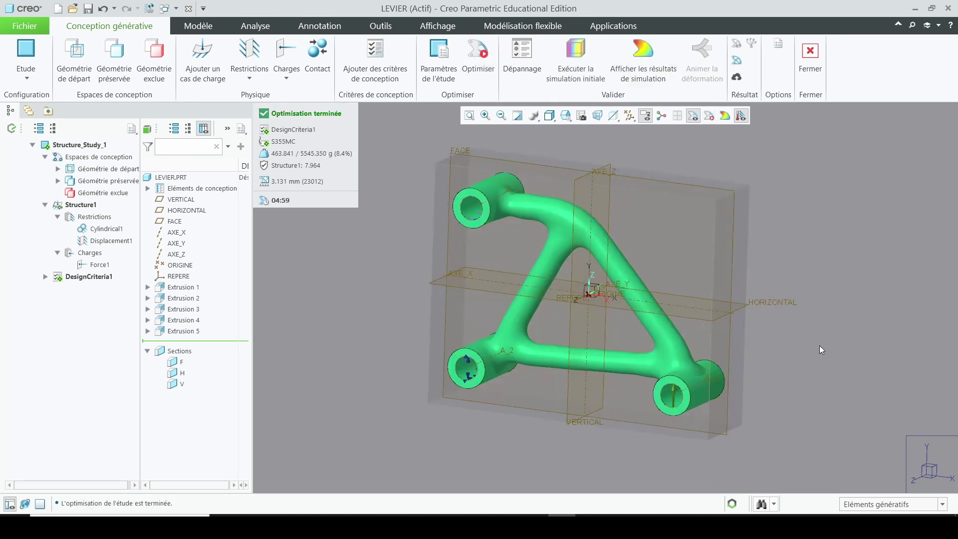
{"action": "middle_click_drag", "start_coordinate": [836, 281], "coordinate": [831, 287]}
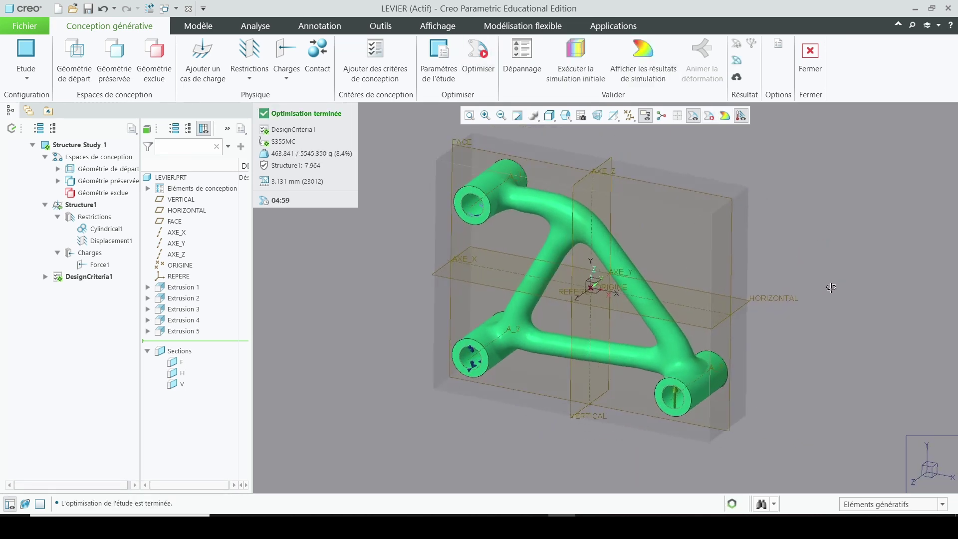
Set the optimisation result output to a new part (Nouvelle pièce) with reconstructed geometry (Reconstruite).
{"action": "left_click", "coordinate": [737, 61]}
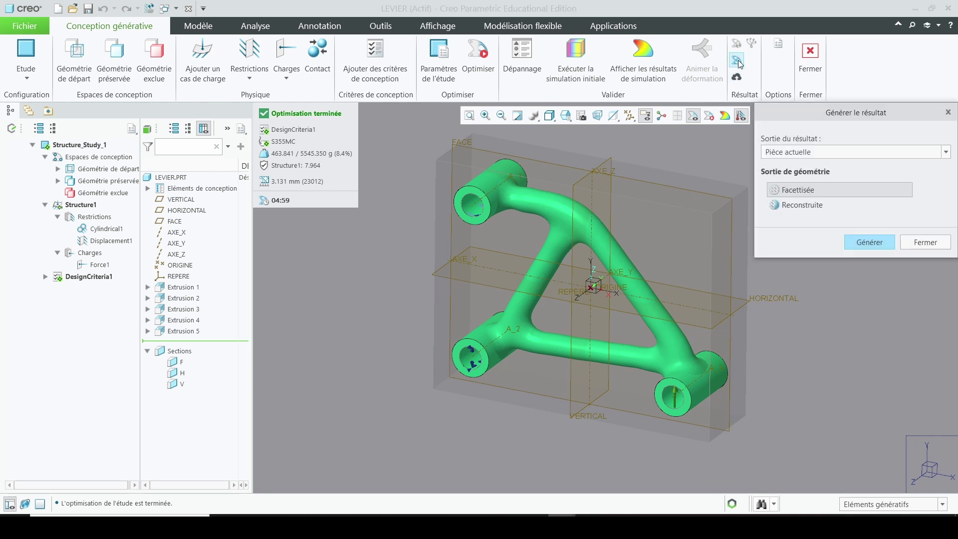
{"action": "left_click", "coordinate": [817, 156]}
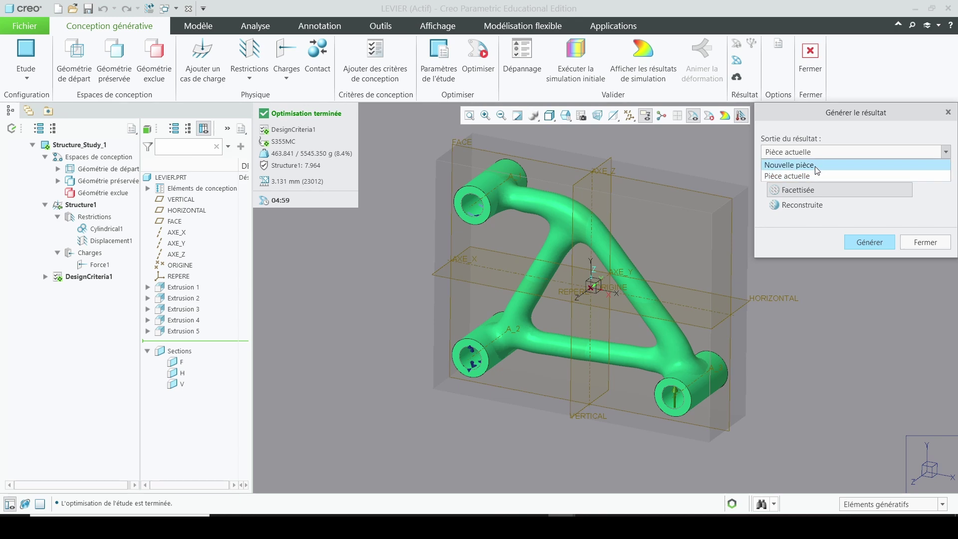
{"action": "left_click", "coordinate": [798, 162]}
{"action": "left_click", "coordinate": [801, 207]}
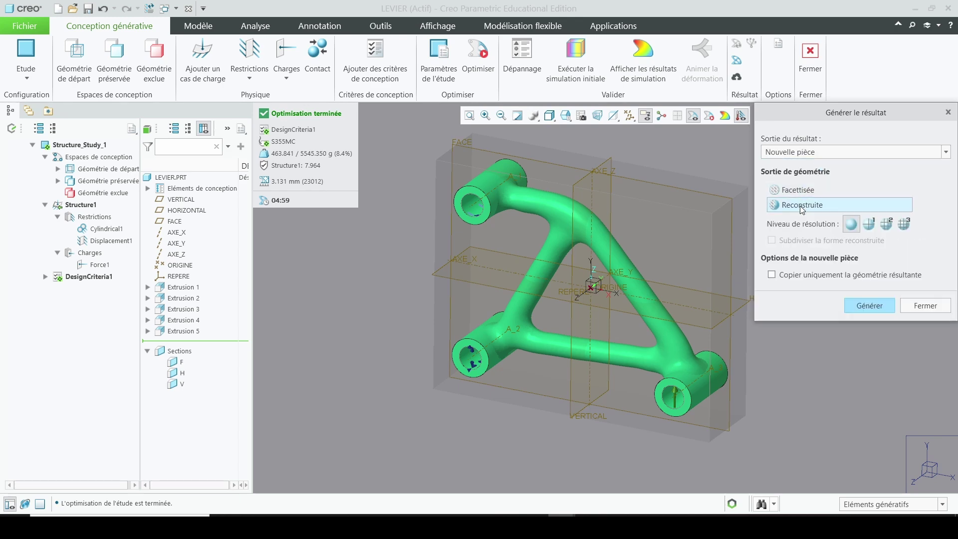
Generate the new part under the name resultat and turn off further display of the material assignment warning.
{"action": "left_click", "coordinate": [867, 306]}
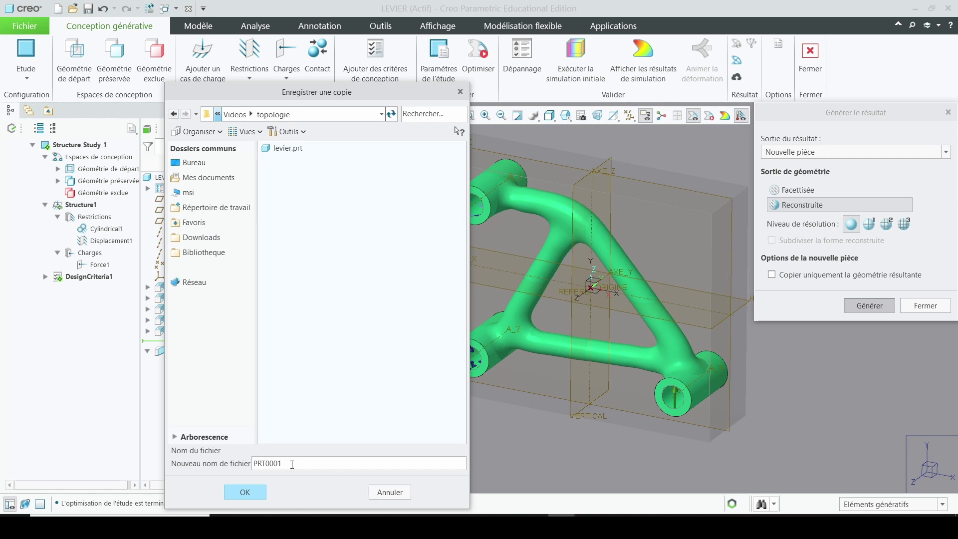
{"action": "left_click_drag", "start_coordinate": [282, 463], "coordinate": [251, 463]}
{"action": "type", "text": "resultat"}
{"action": "left_click", "coordinate": [245, 491]}
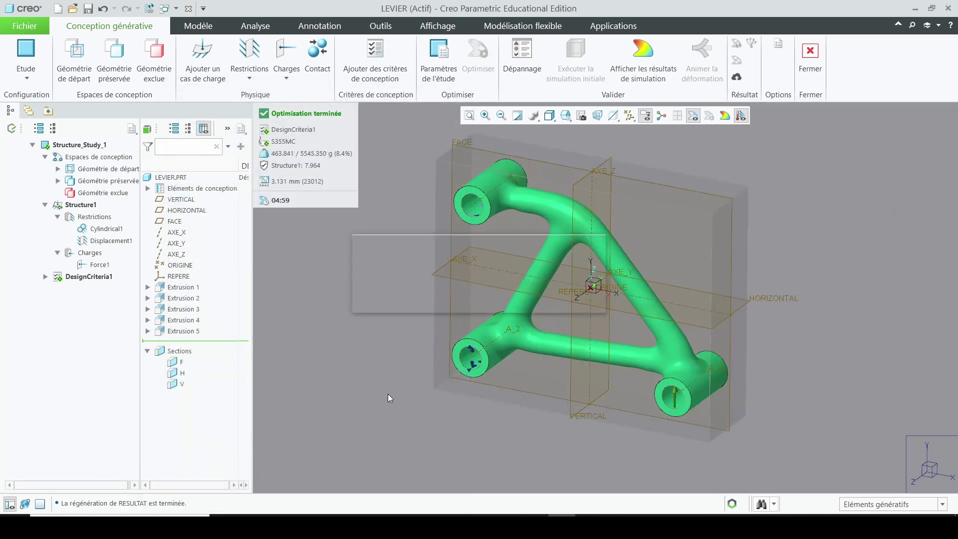
{"action": "left_click", "coordinate": [299, 268]}
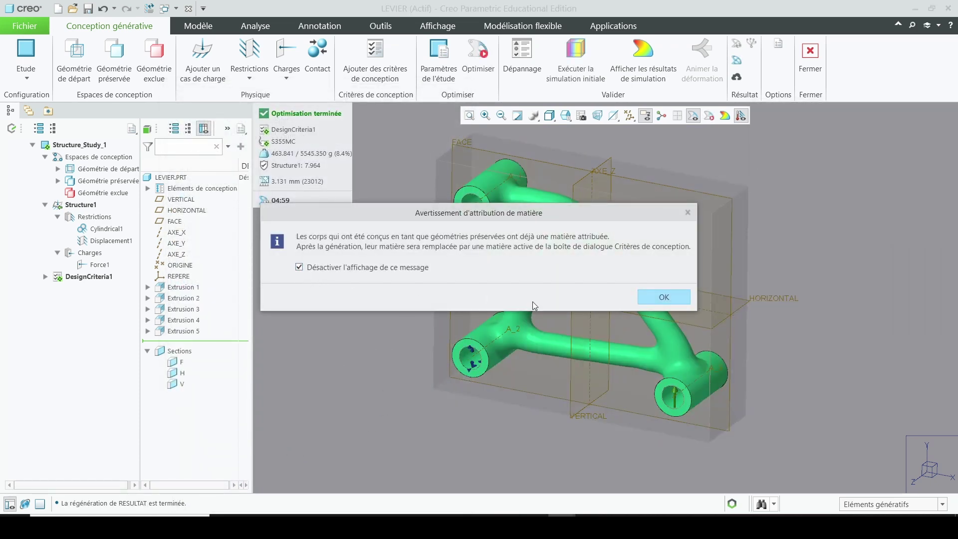
{"action": "left_click", "coordinate": [663, 297]}
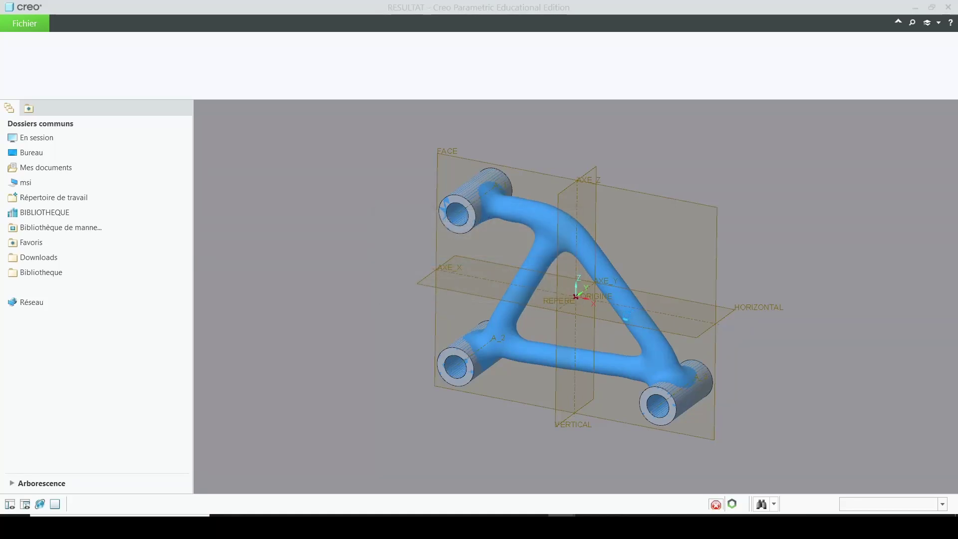
Examine the reconstructed surfaces of the RESULTAT part up close and as a whole.
{"action": "middle_click_drag", "start_coordinate": [590, 334], "coordinate": [531, 274]}
{"action": "scroll", "coordinate": [501, 220], "scroll_direction": "up", "scroll_amount": 3}
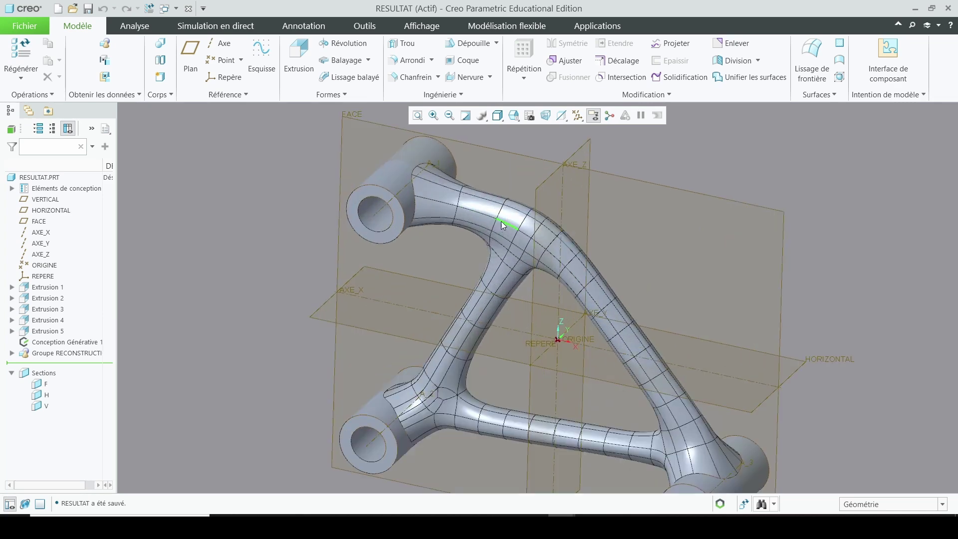
{"action": "scroll", "coordinate": [488, 237], "scroll_direction": "up", "scroll_amount": 5}
{"action": "middle_click_drag", "start_coordinate": [488, 237], "coordinate": [496, 229]}
{"action": "scroll", "coordinate": [486, 230], "scroll_direction": "down", "scroll_amount": 5}
{"action": "scroll", "coordinate": [785, 309], "scroll_direction": "down", "scroll_amount": 2}
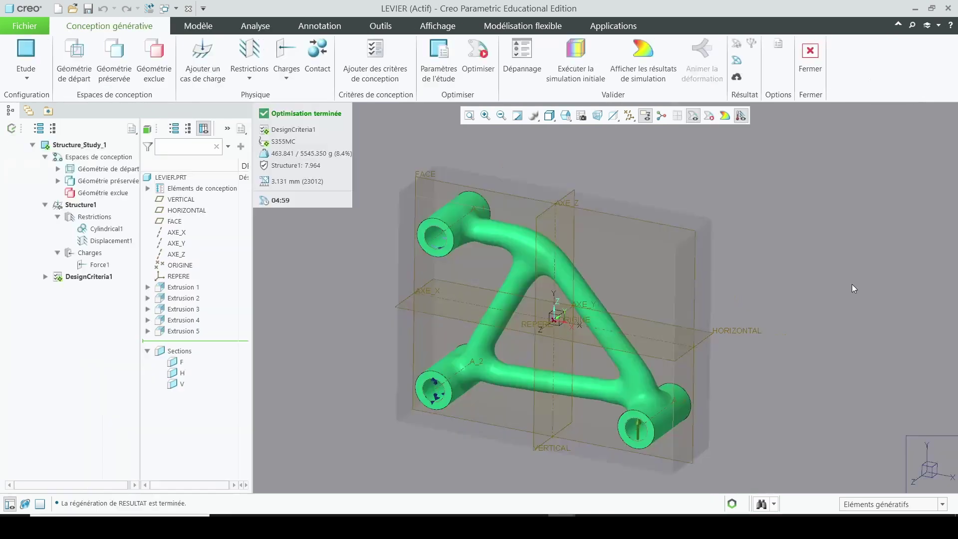
{"action": "left_click", "coordinate": [433, 53]}
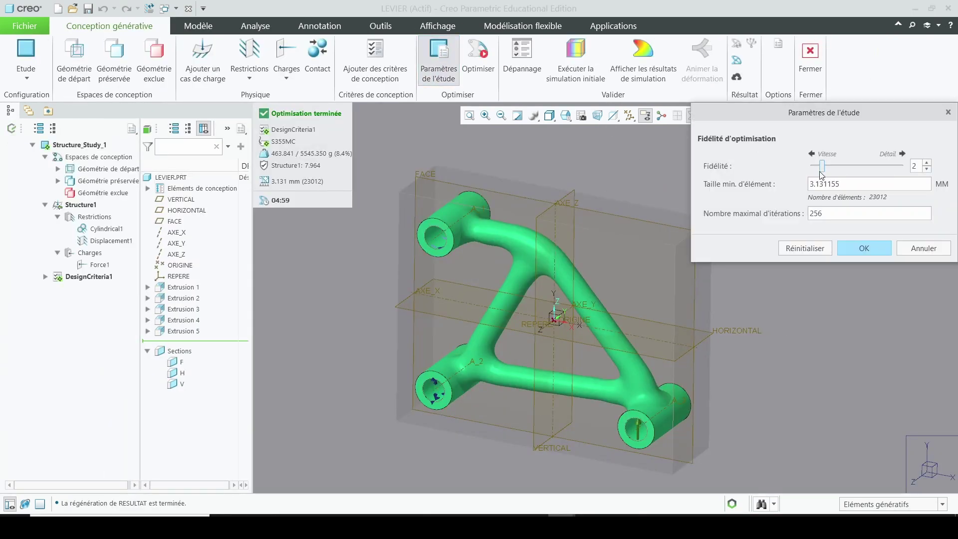
{"action": "left_click_drag", "start_coordinate": [824, 171], "coordinate": [813, 170]}
{"action": "left_click_drag", "start_coordinate": [814, 170], "coordinate": [903, 170]}
{"action": "left_click", "coordinate": [923, 248]}
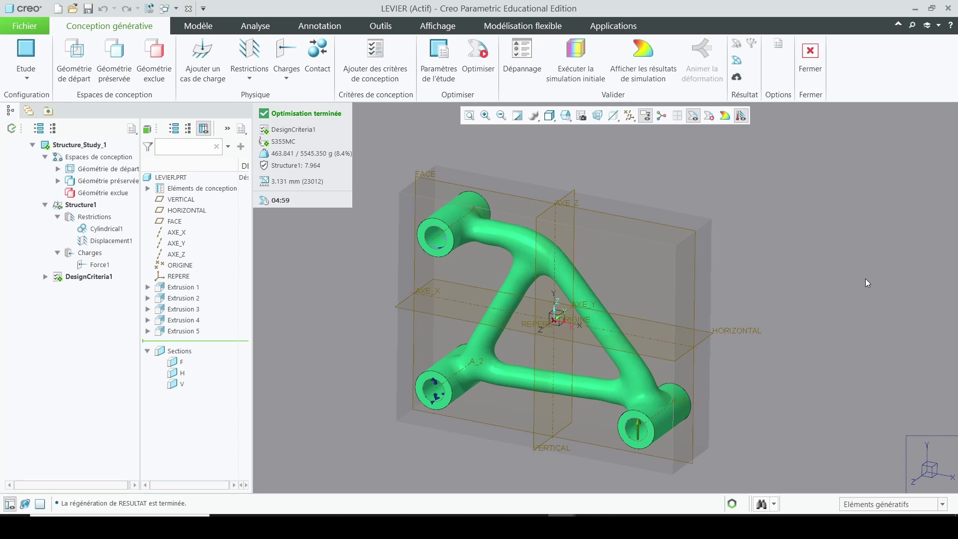